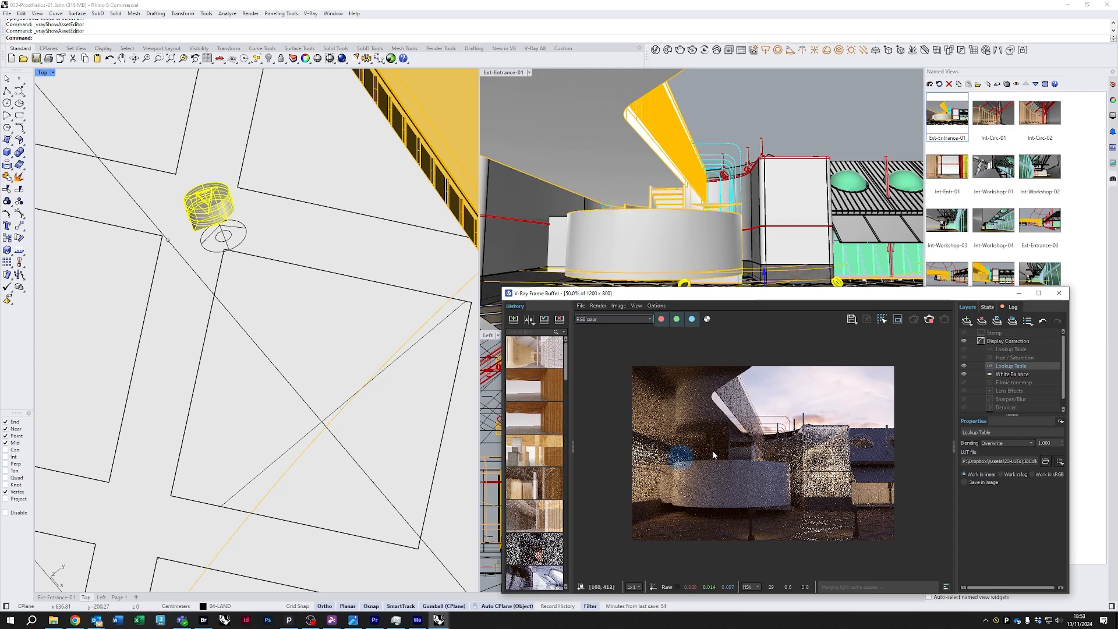
# Open the V-Ray Asset Editor on its lights list and collapse the Dome Light Eve entry
pyautogui.click(656, 51)
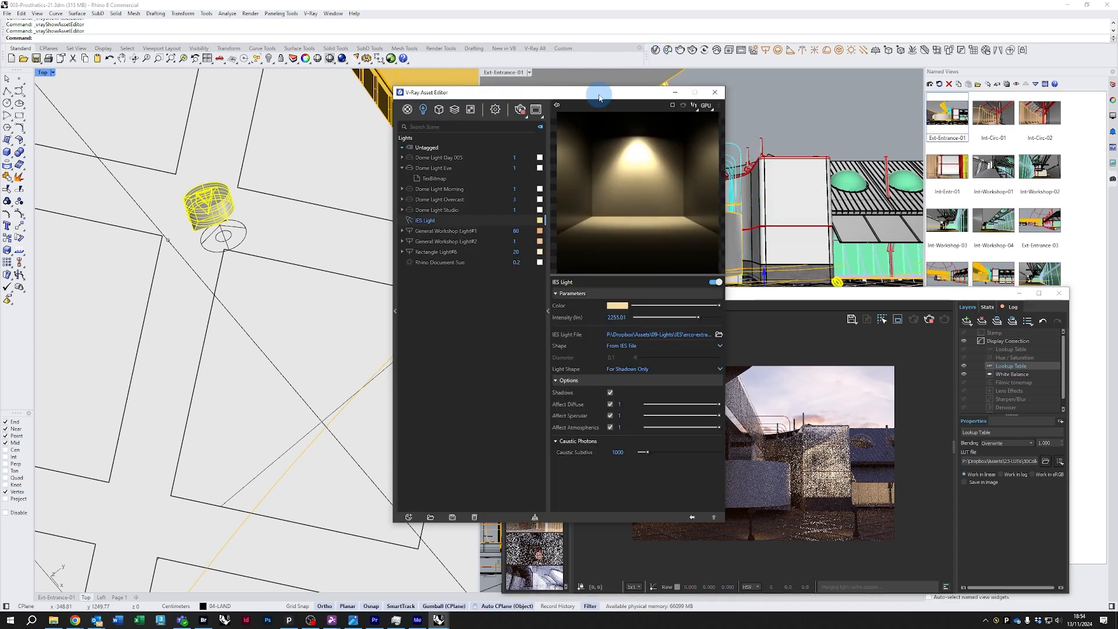
pyautogui.moveTo(598, 86); pyautogui.dragTo(315, 165)
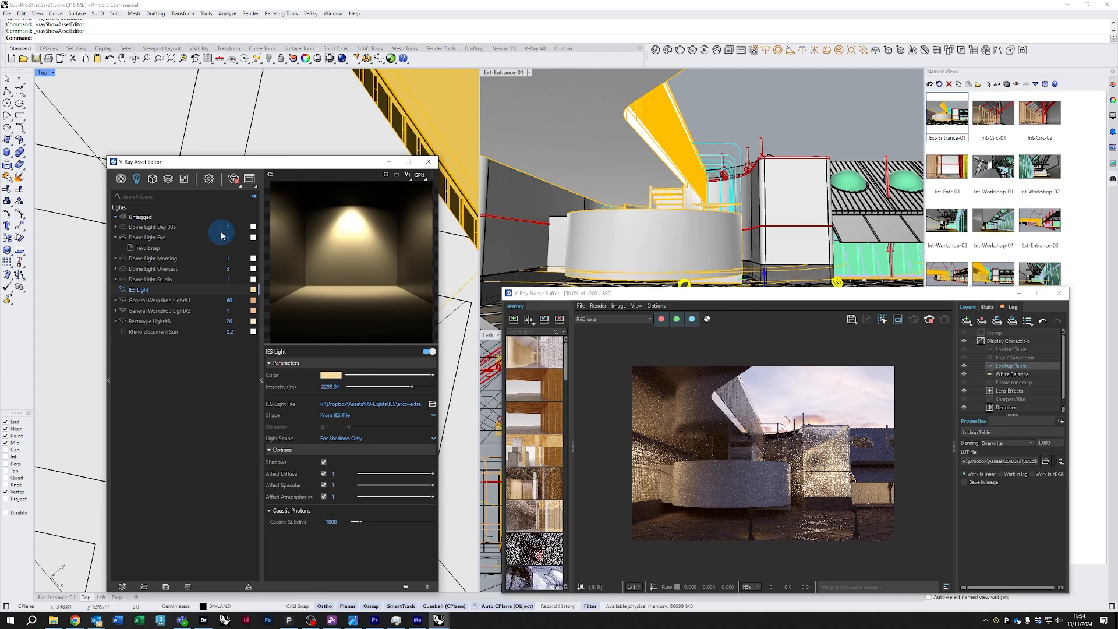
pyautogui.click(116, 238)
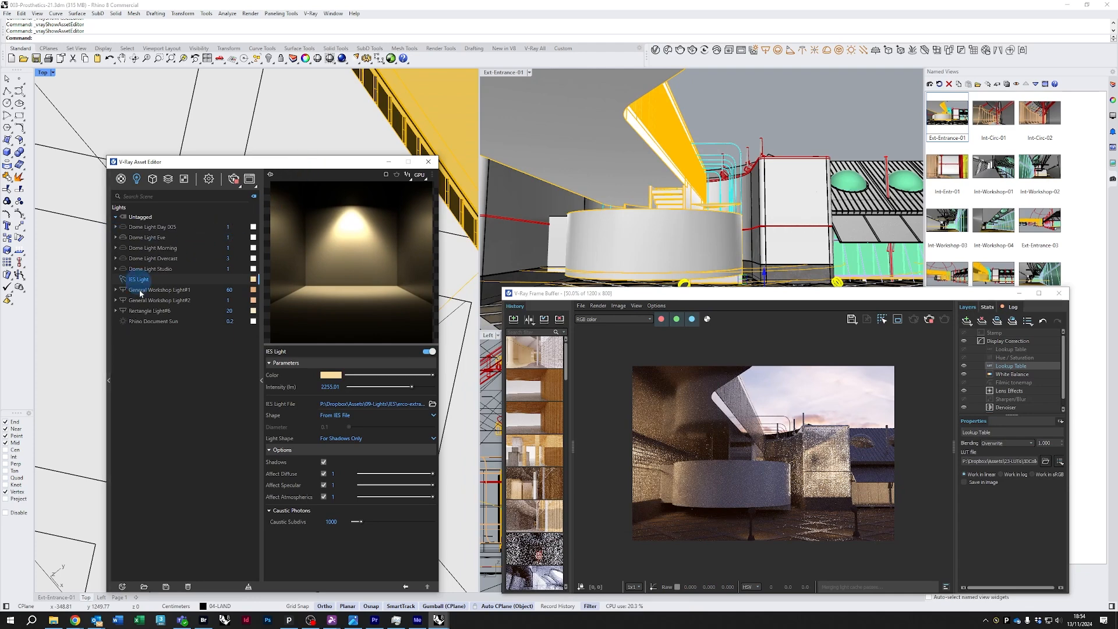
pyautogui.moveTo(236, 162); pyautogui.dragTo(221, 170)
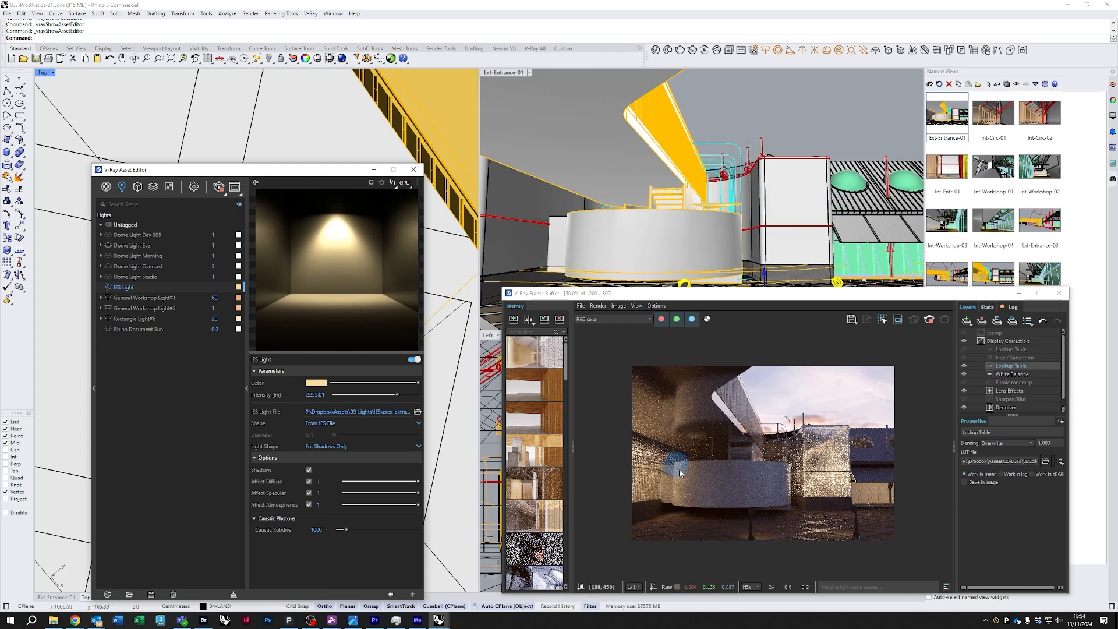
# Zoom into the current render in the frame buffer to inspect it, then return to the fitted view
pyautogui.moveTo(753, 288); pyautogui.dragTo(737, 276)
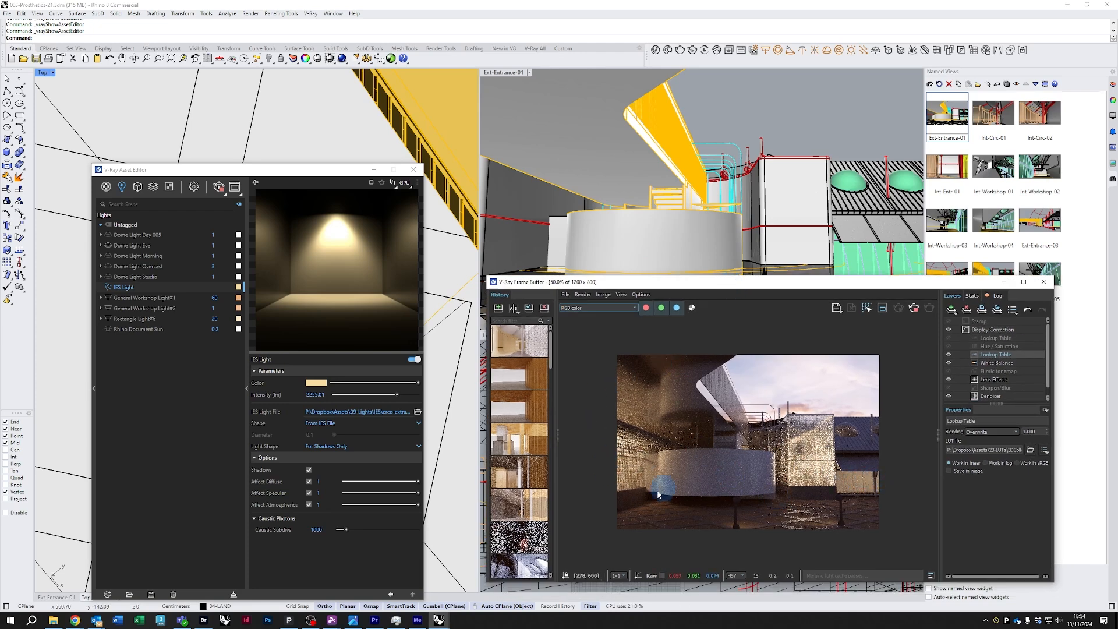
pyautogui.doubleClick(630, 479)
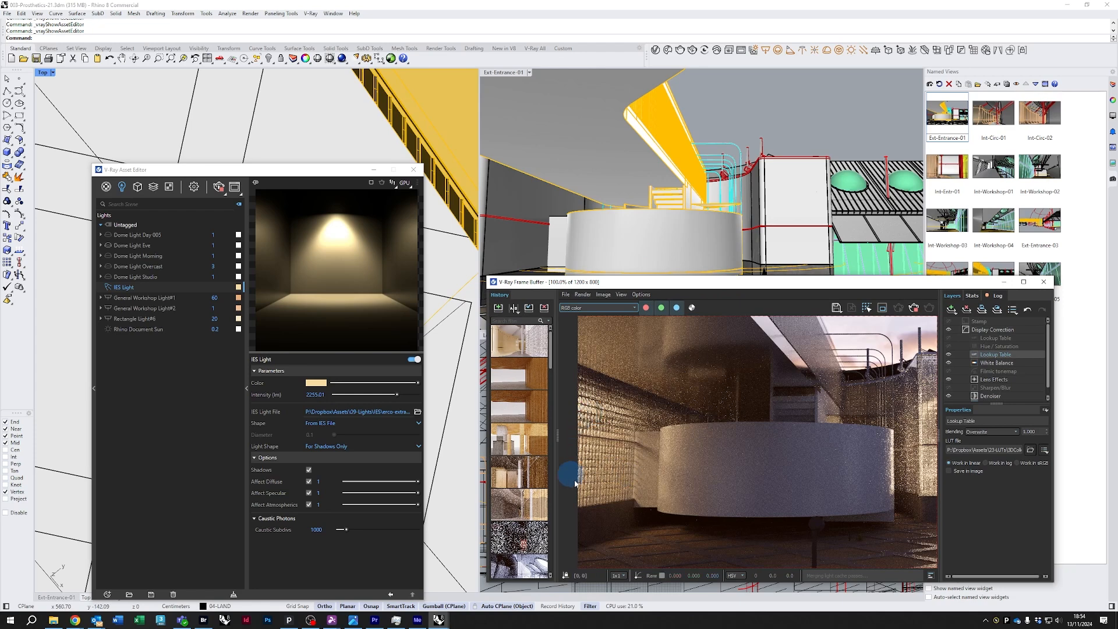
pyautogui.doubleClick(607, 438)
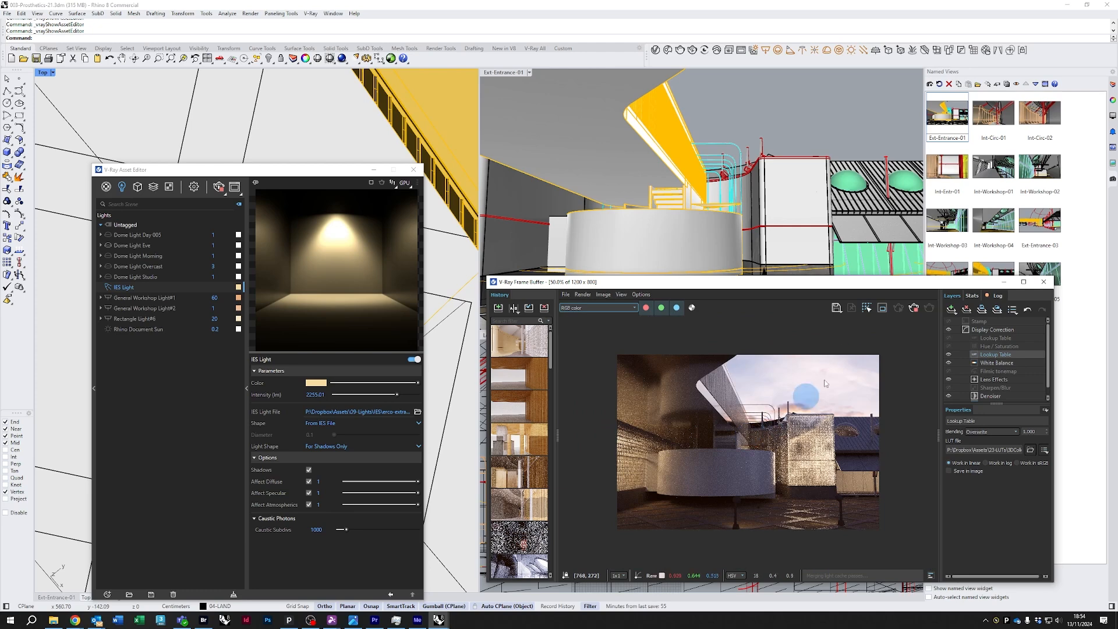
# Switch the Asset Editor to the Render Elements list and select Ambient Occlusion
pyautogui.click(192, 183)
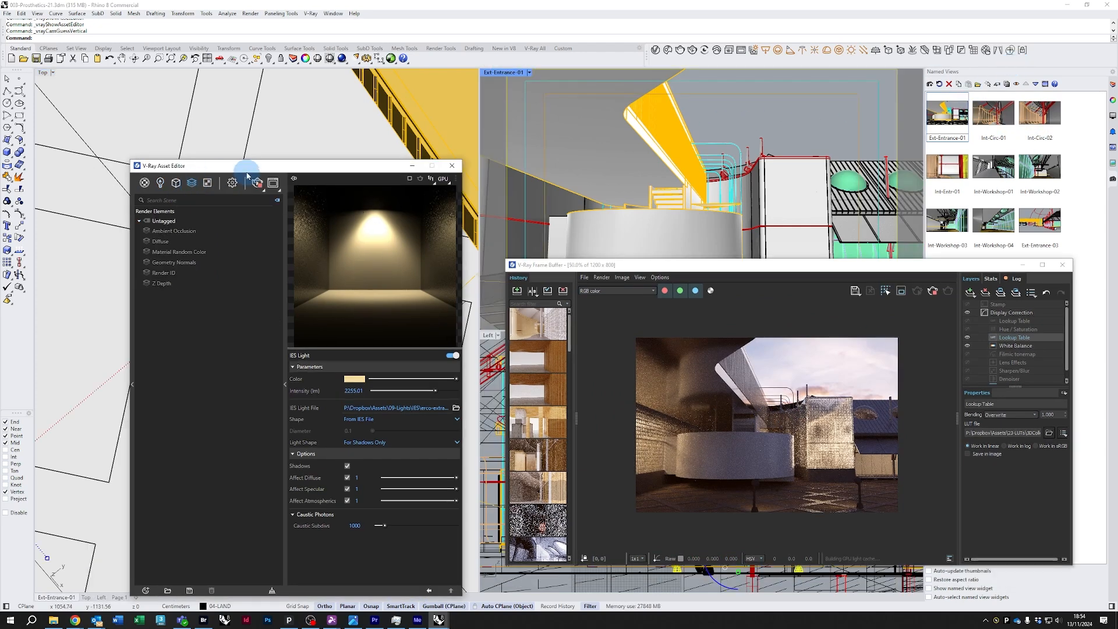
pyautogui.moveTo(245, 166); pyautogui.dragTo(228, 112)
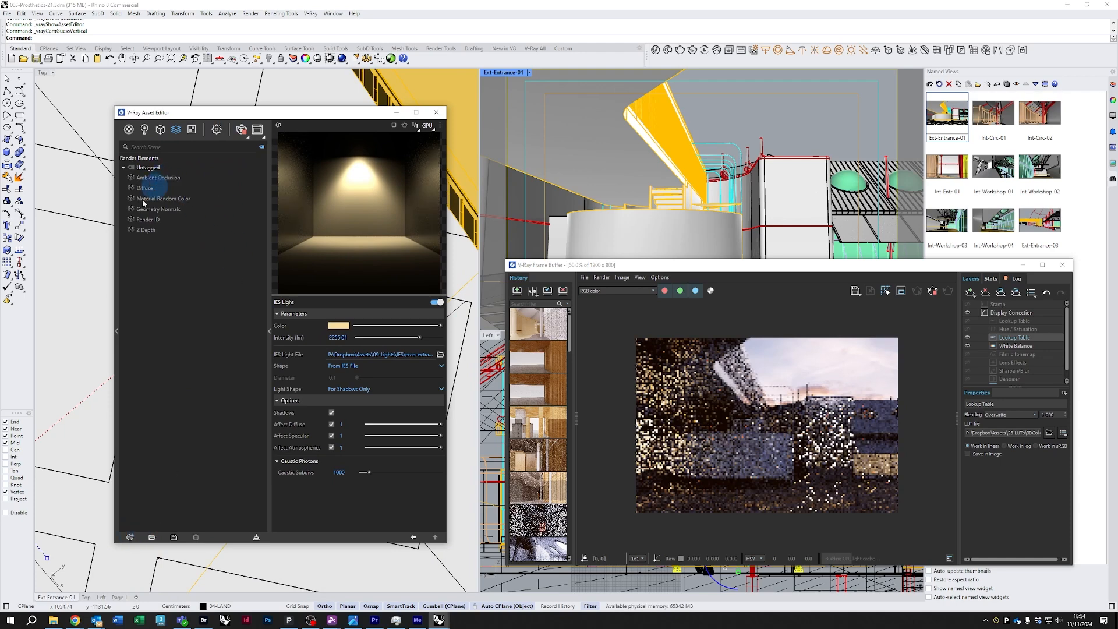
pyautogui.click(153, 180)
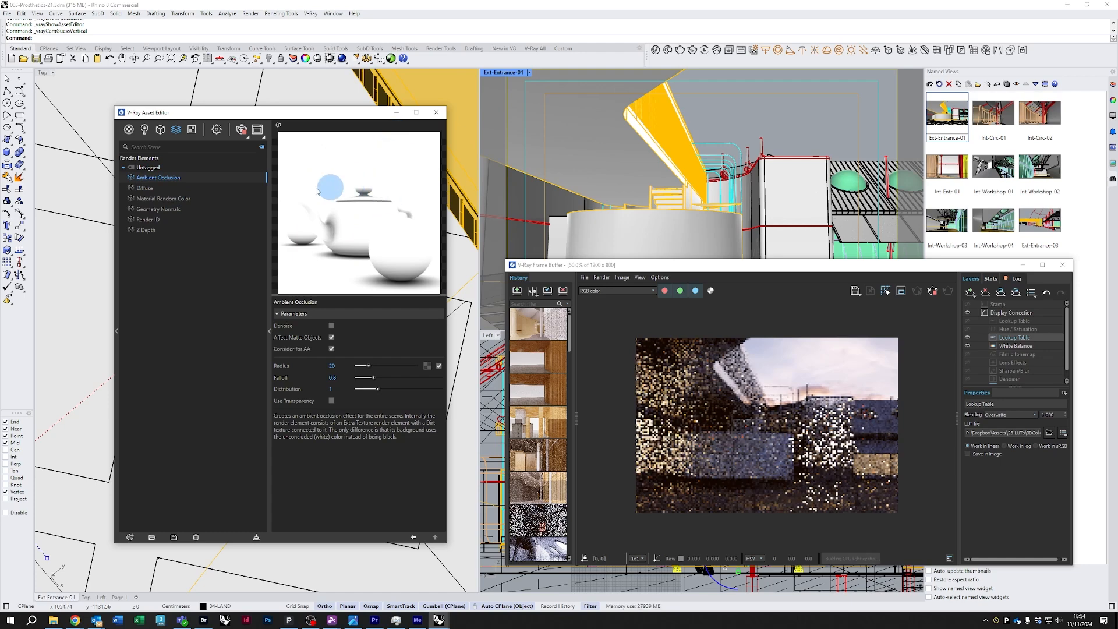
# Display the Ambient_Occlusion channel in the frame buffer and inspect it closely at different zoom levels
pyautogui.click(612, 290)
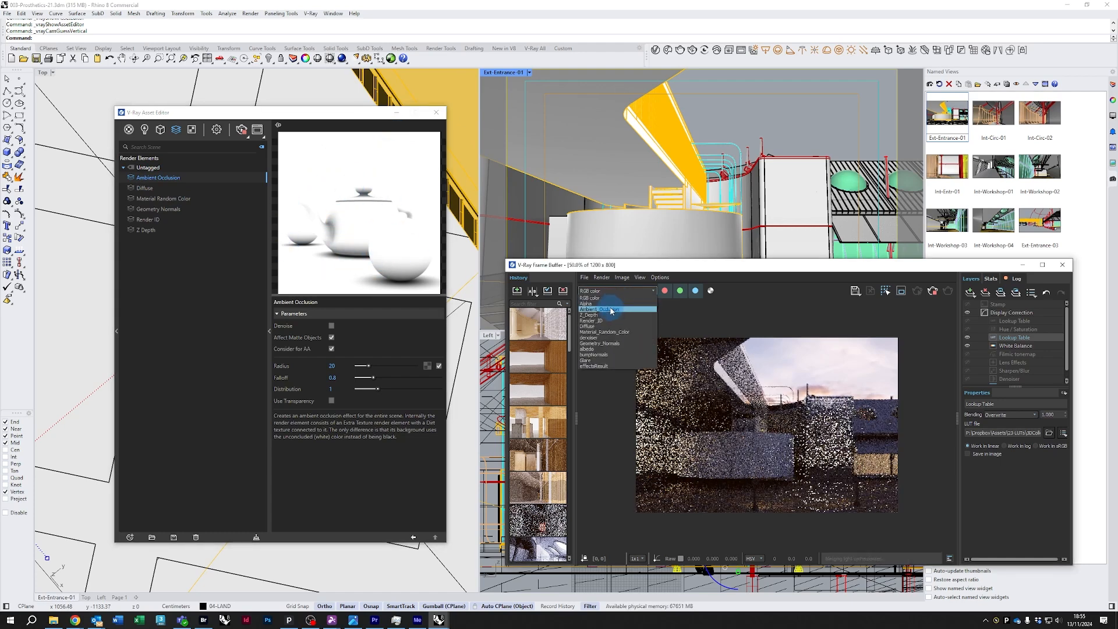
pyautogui.click(611, 310)
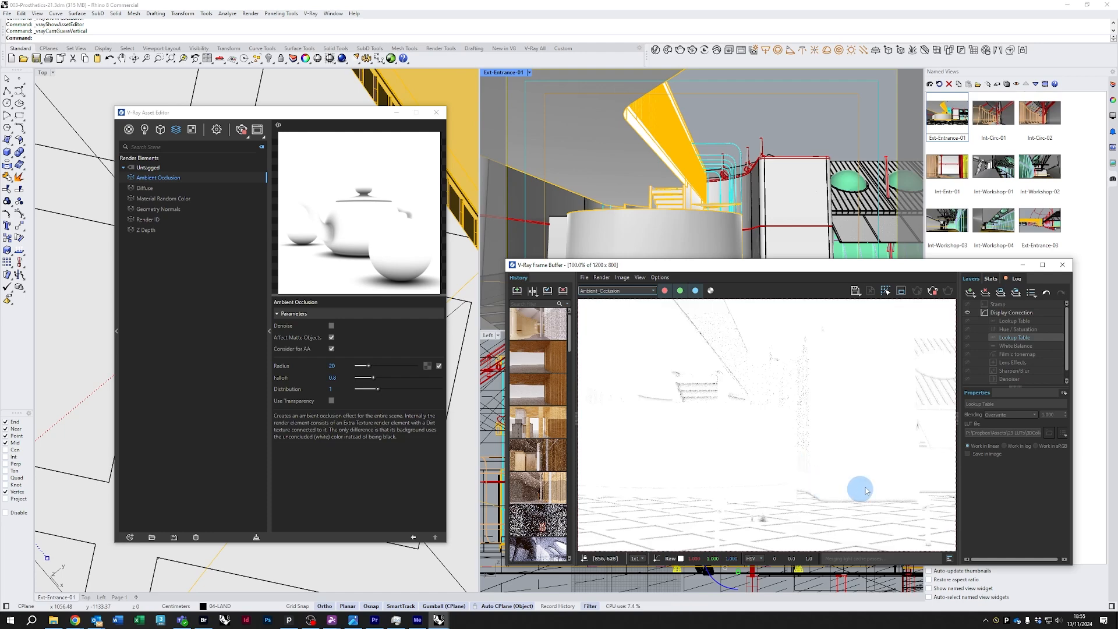
pyautogui.scroll(2, 801, 460)
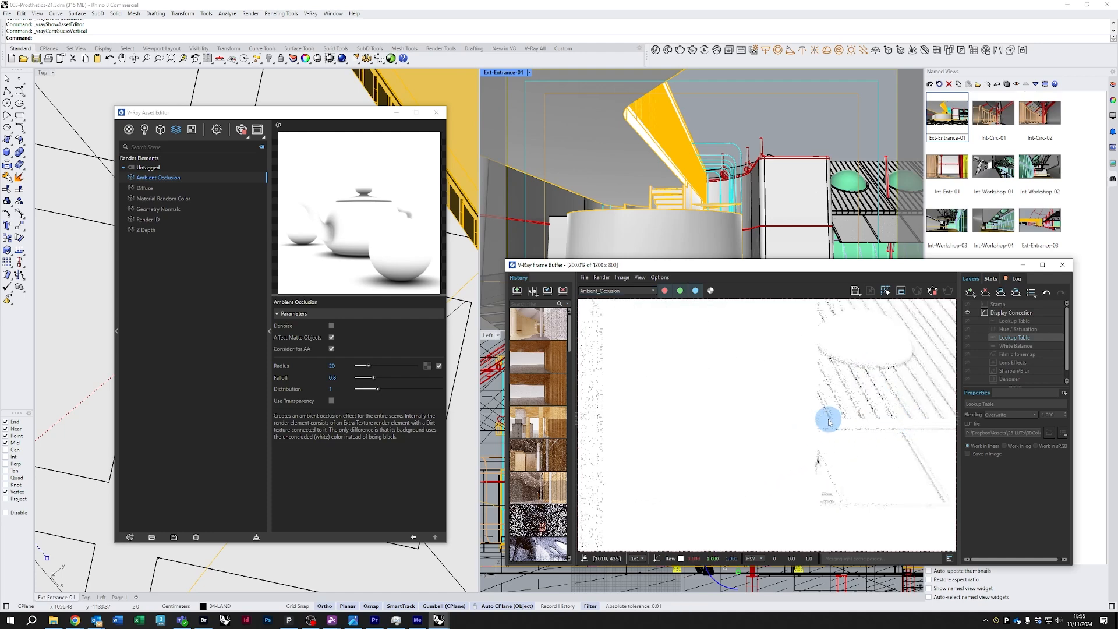
pyautogui.scroll(-1, 826, 423)
pyautogui.moveTo(745, 415); pyautogui.dragTo(776, 390, button='middle')
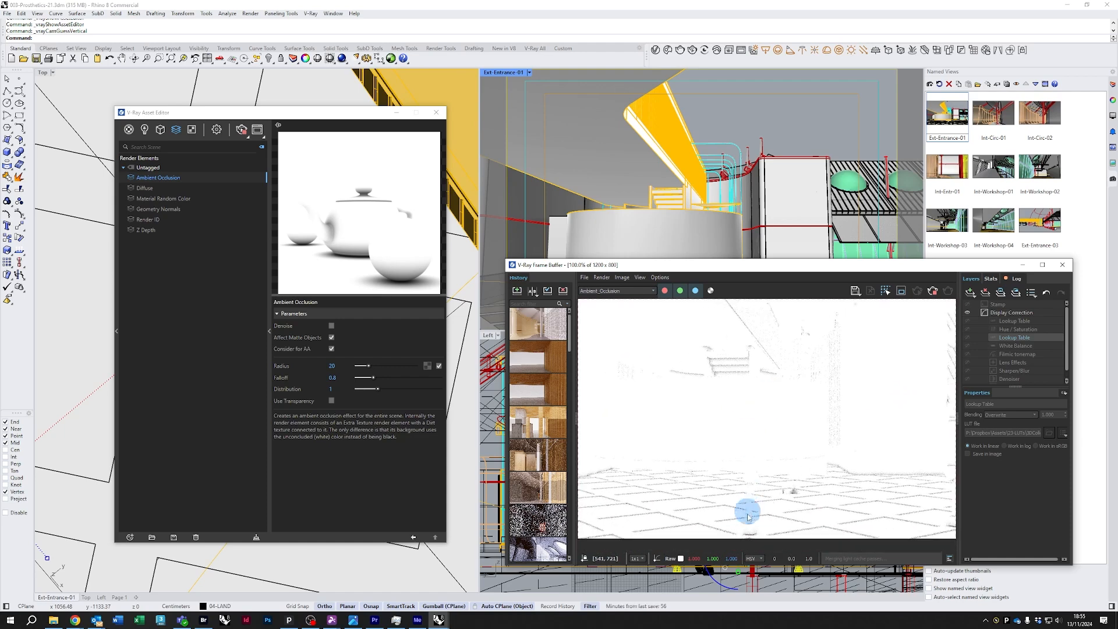
pyautogui.moveTo(797, 448); pyautogui.dragTo(751, 477, button='middle')
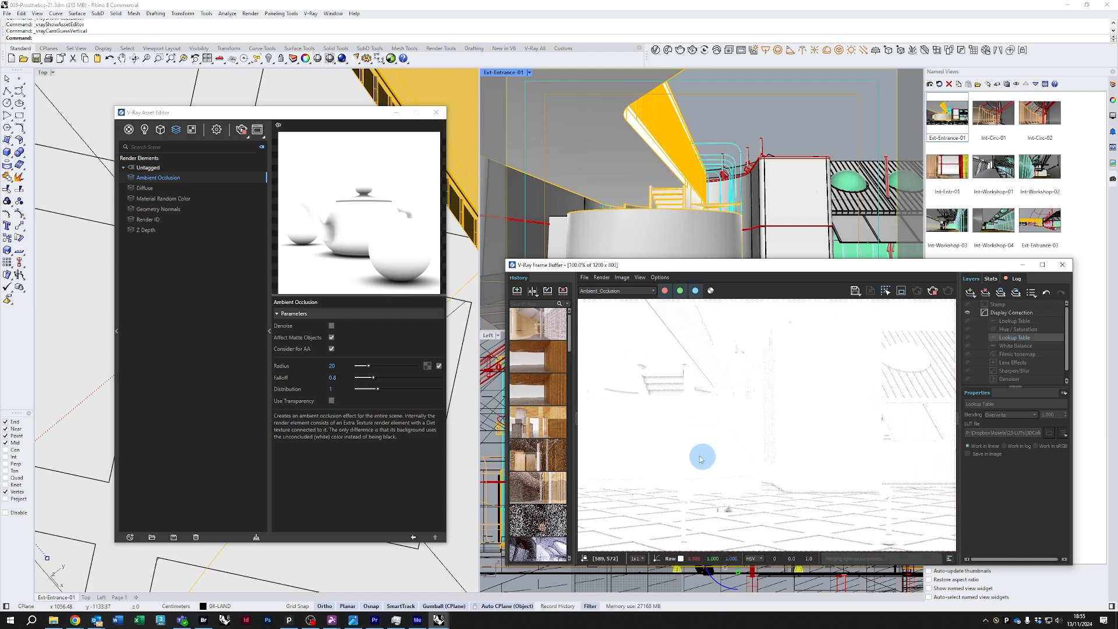
pyautogui.scroll(1, 722, 460)
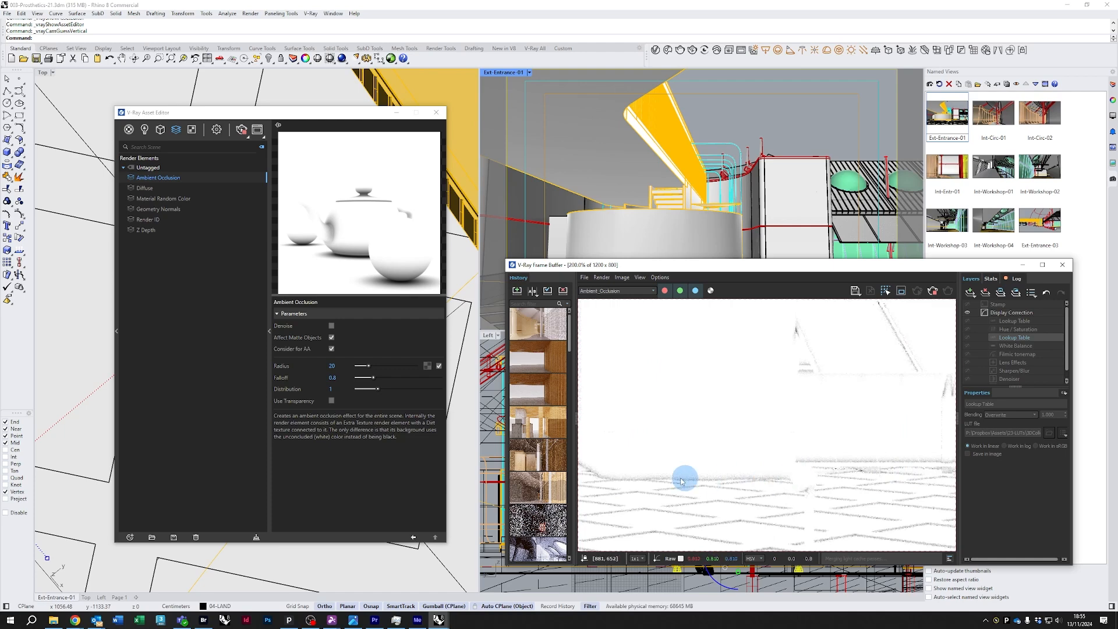
pyautogui.moveTo(652, 481); pyautogui.dragTo(722, 478, button='middle')
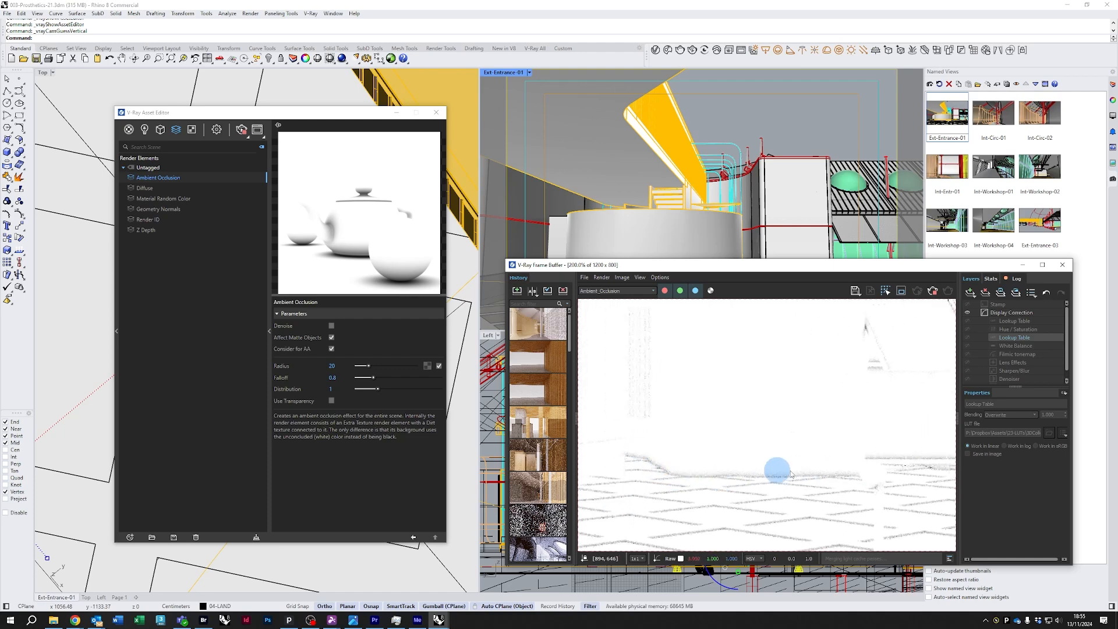
pyautogui.scroll(-1, 763, 460)
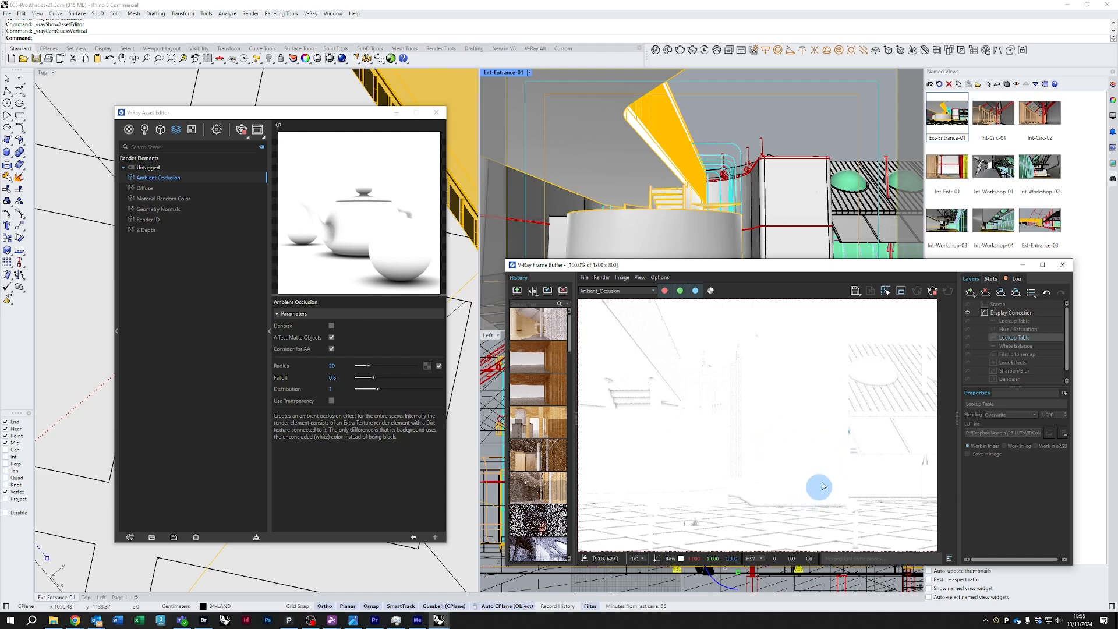
pyautogui.moveTo(827, 476); pyautogui.dragTo(773, 498, button='middle')
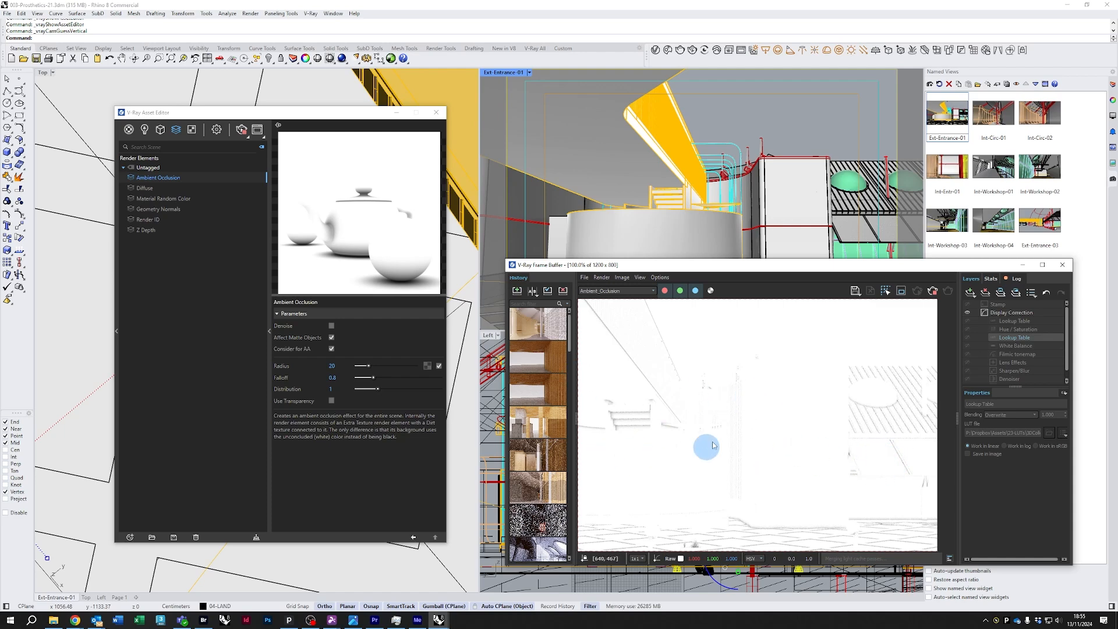
# Select the Diffuse render element, display the Diffuse channel in the frame buffer, and inspect it
pyautogui.click(145, 189)
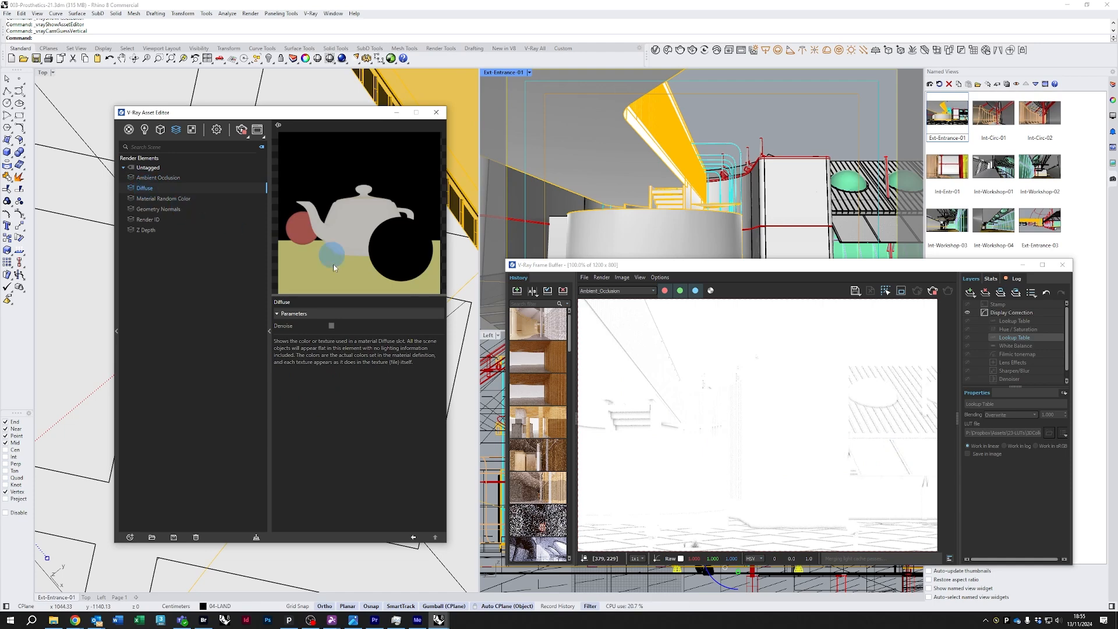
pyautogui.click(631, 291)
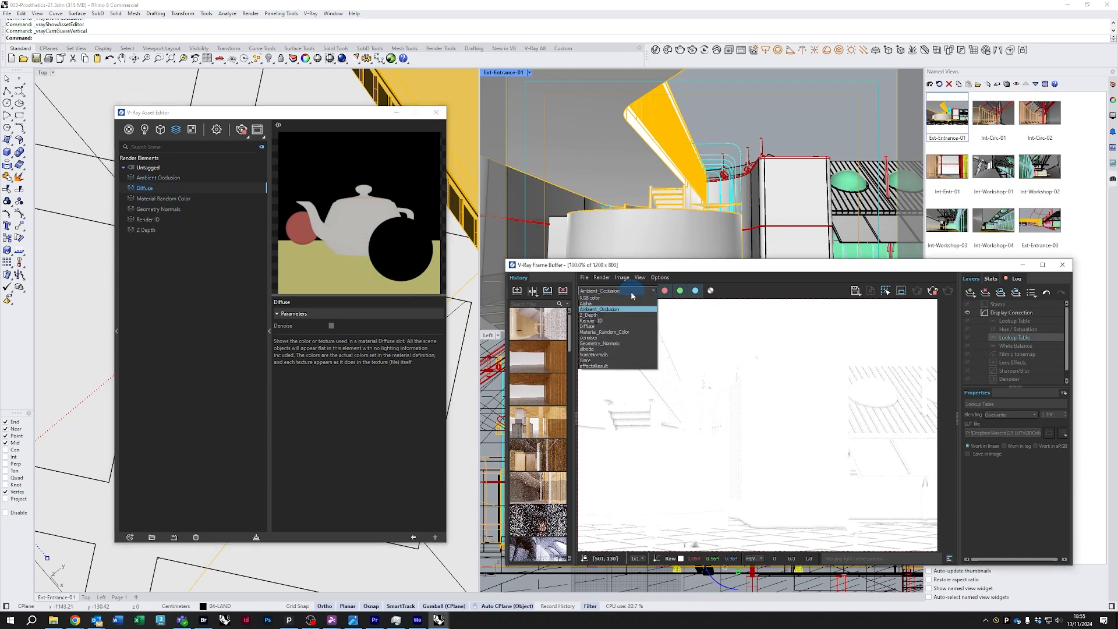
pyautogui.click(598, 327)
pyautogui.scroll(2, 757, 420)
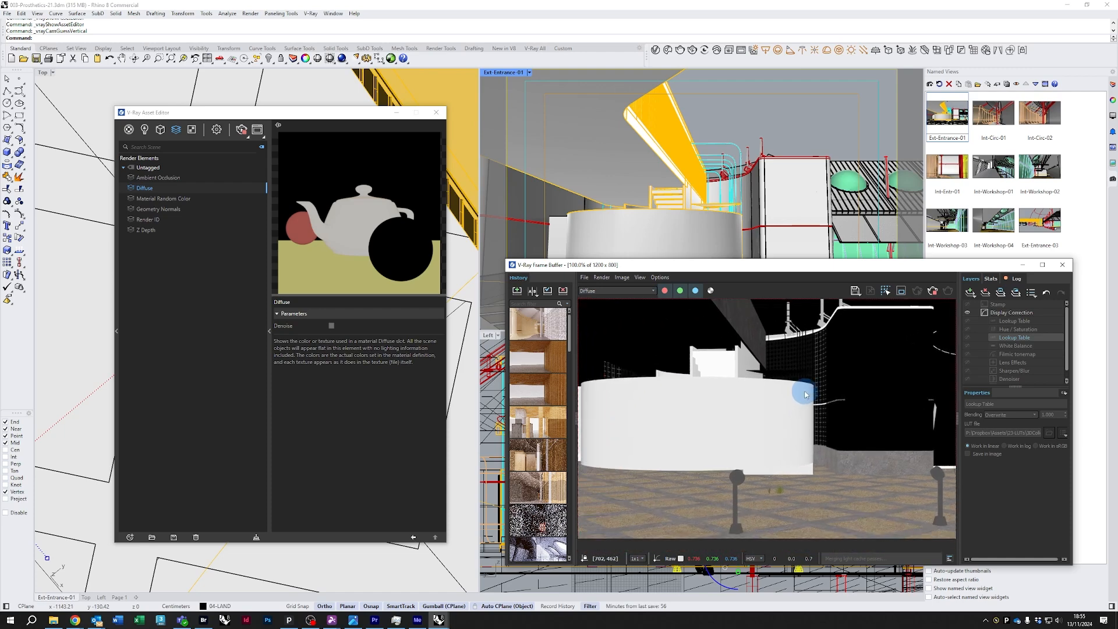
pyautogui.scroll(2, 832, 473)
pyautogui.scroll(-2, 750, 484)
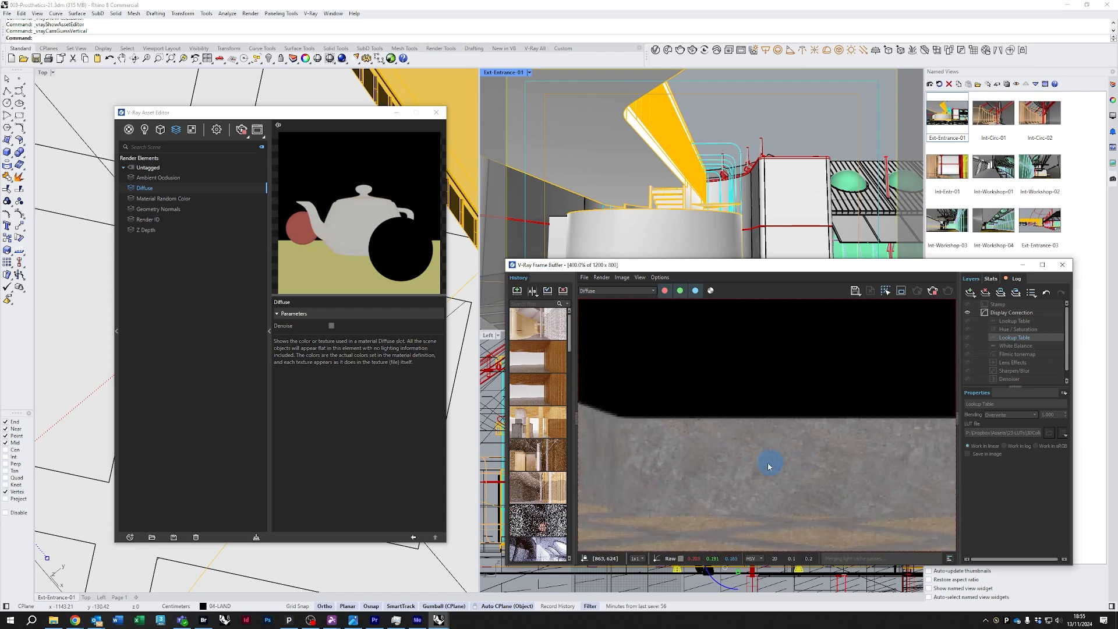
pyautogui.scroll(-2, 720, 467)
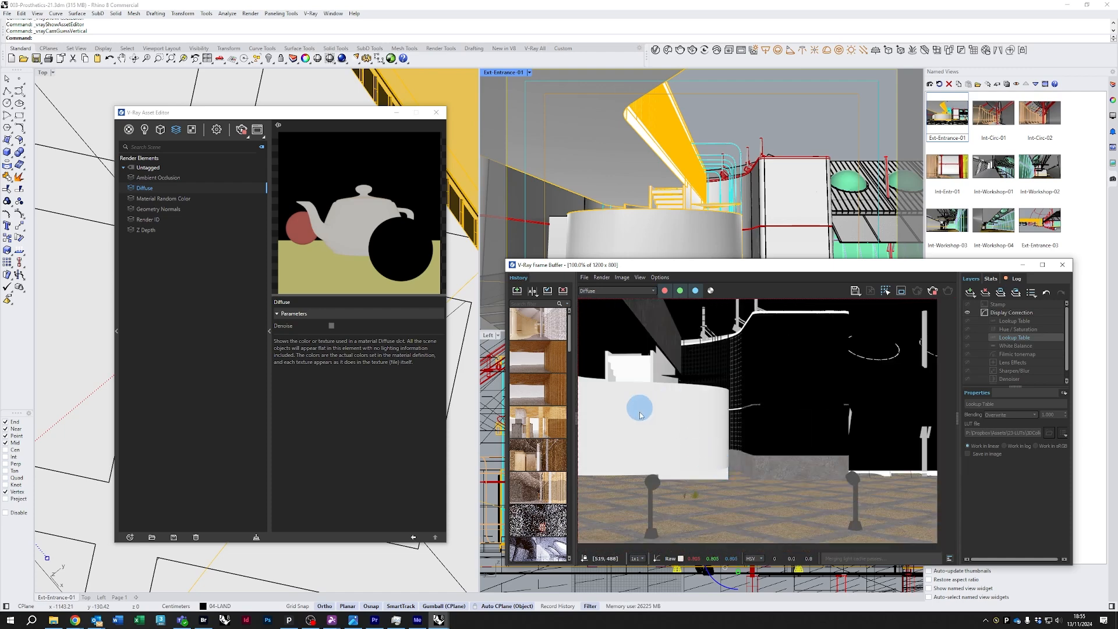
pyautogui.scroll(-1, 713, 445)
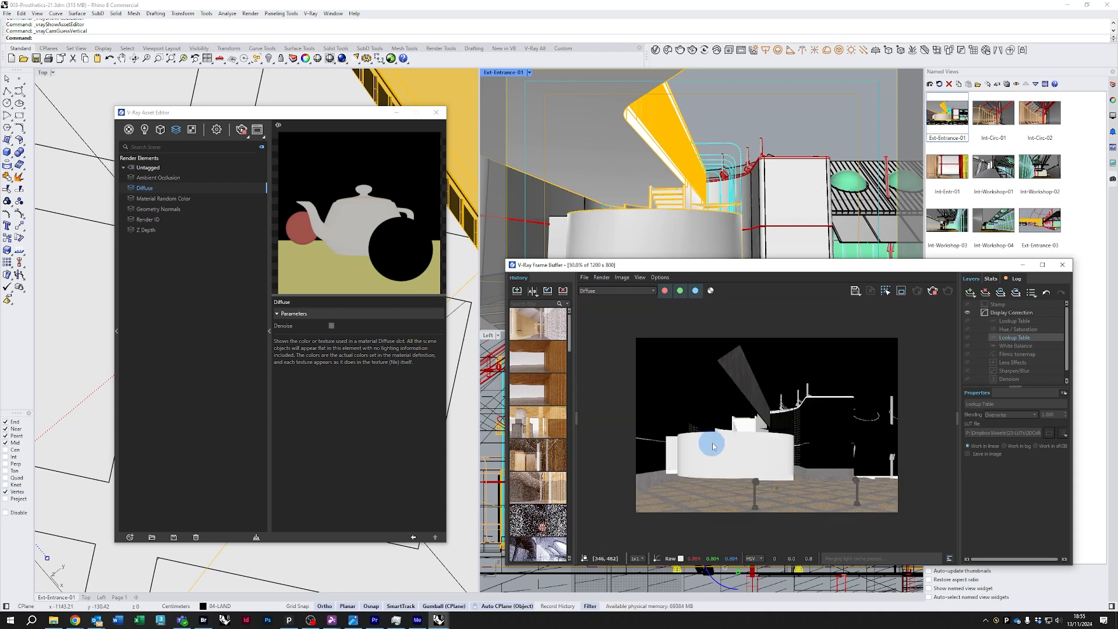
pyautogui.scroll(1, 811, 478)
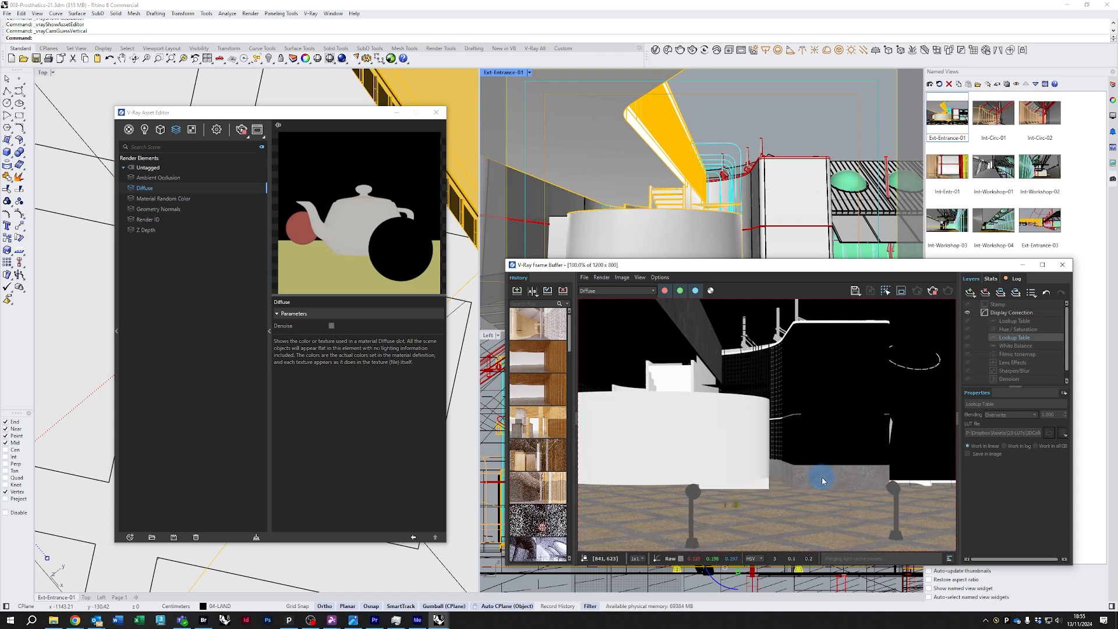
# Select the Material Random Color element and display the Material_Random_Color channel in the frame buffer
pyautogui.click(167, 199)
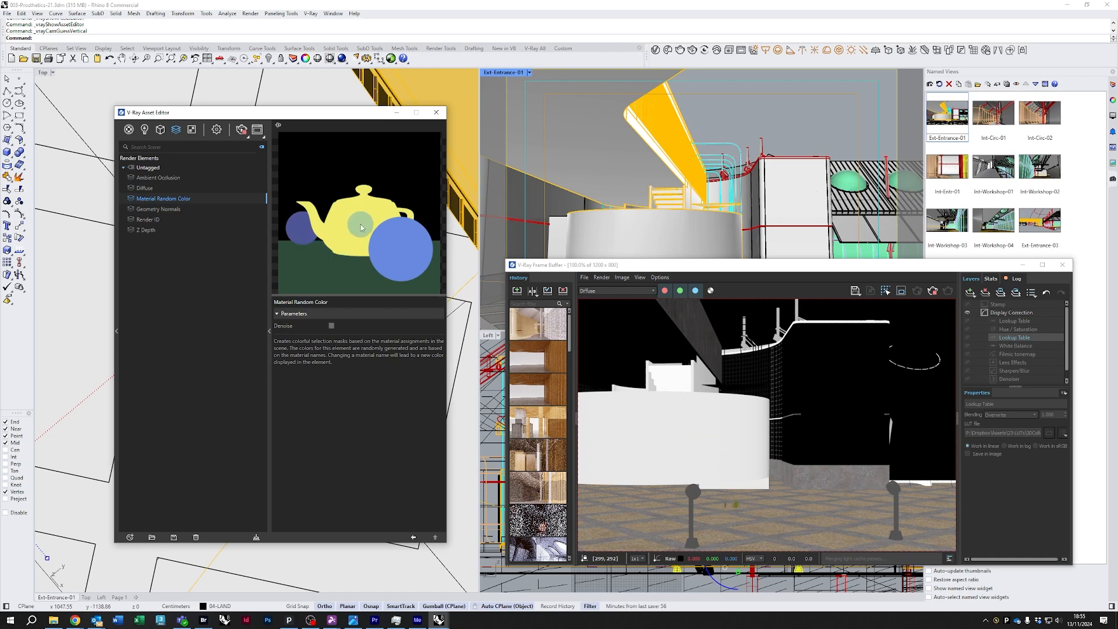
pyautogui.click(615, 291)
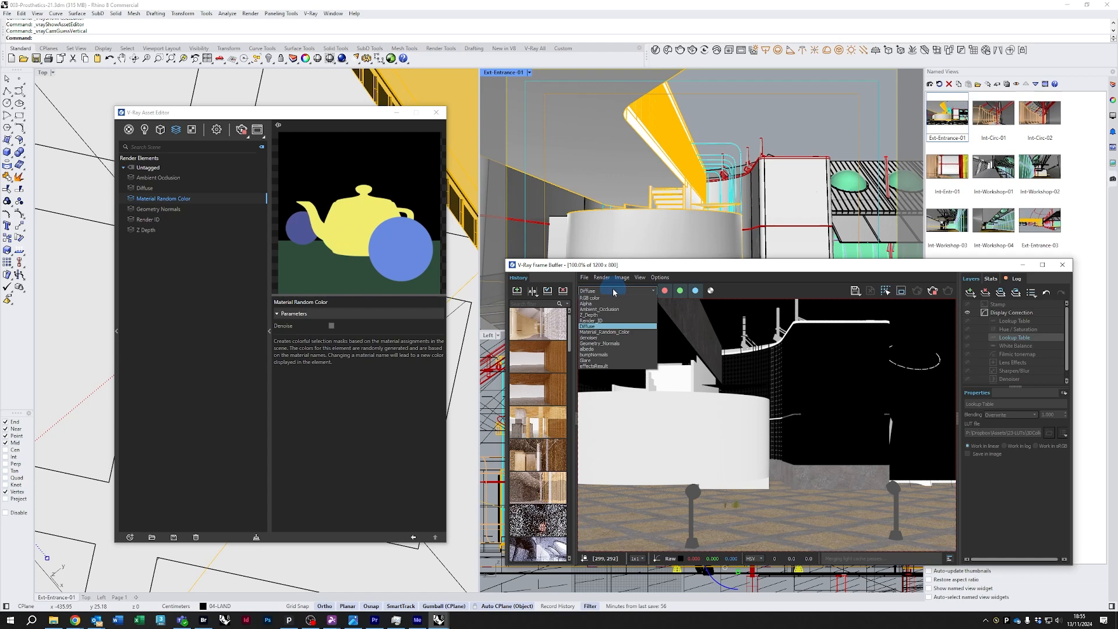
pyautogui.click(606, 332)
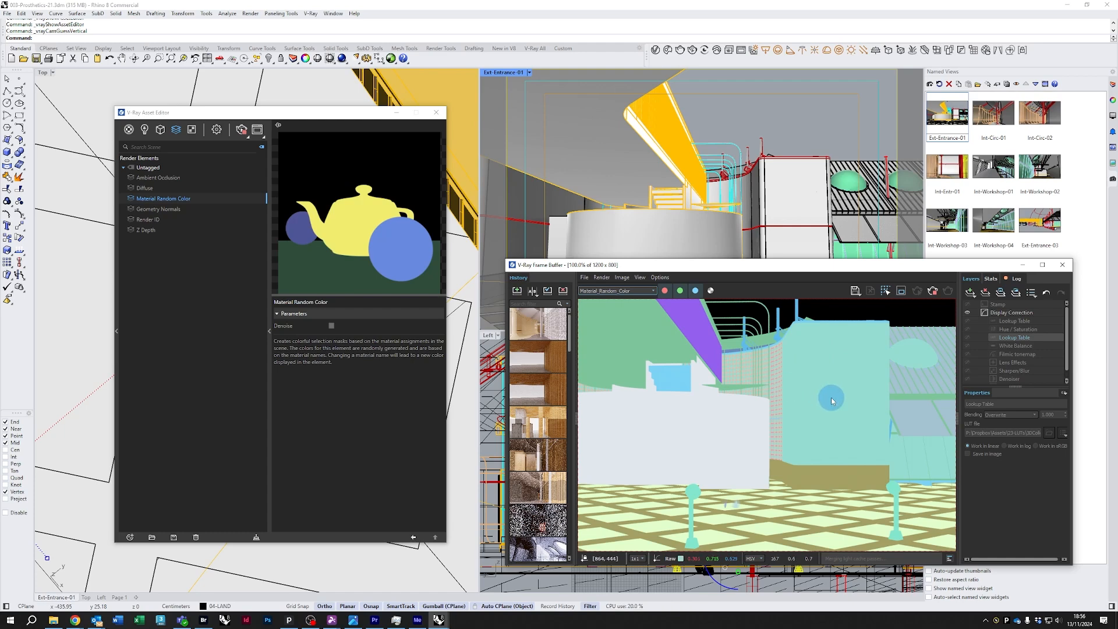
pyautogui.scroll(-2, 819, 434)
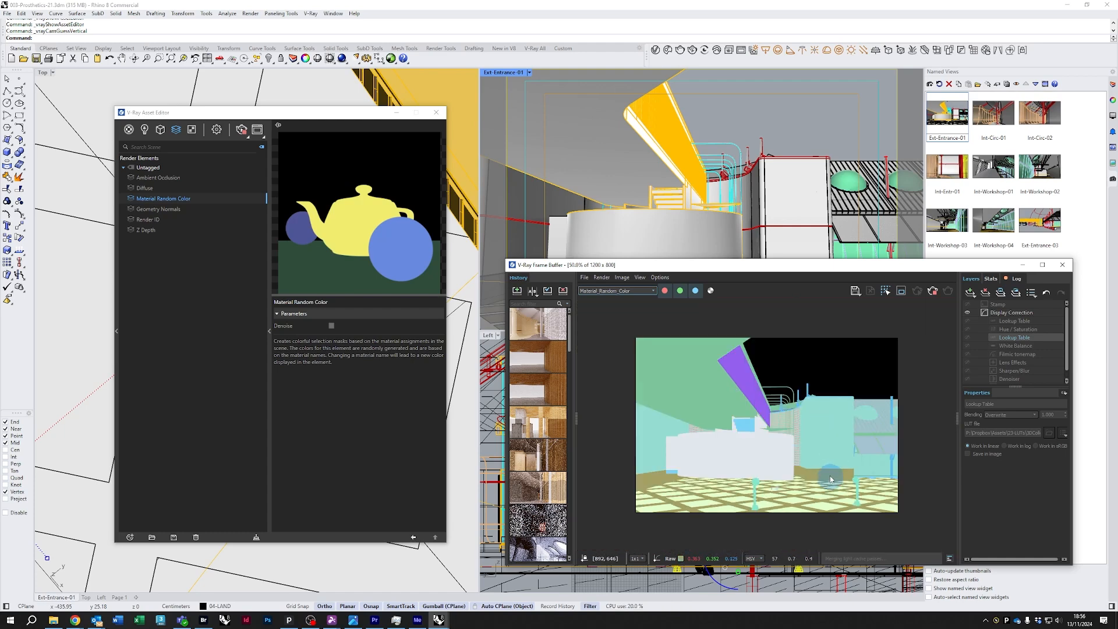
pyautogui.scroll(2, 824, 479)
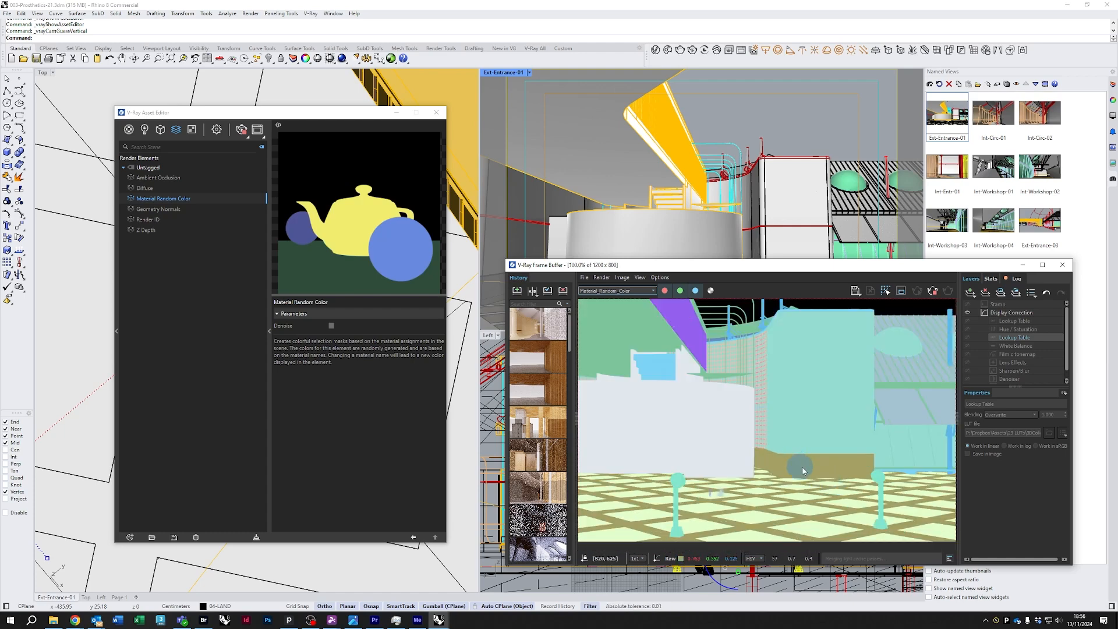
# Select the Geometry Normals element, display the bumpNormals channel in the frame buffer, and inspect it at different zoom levels
pyautogui.click(169, 210)
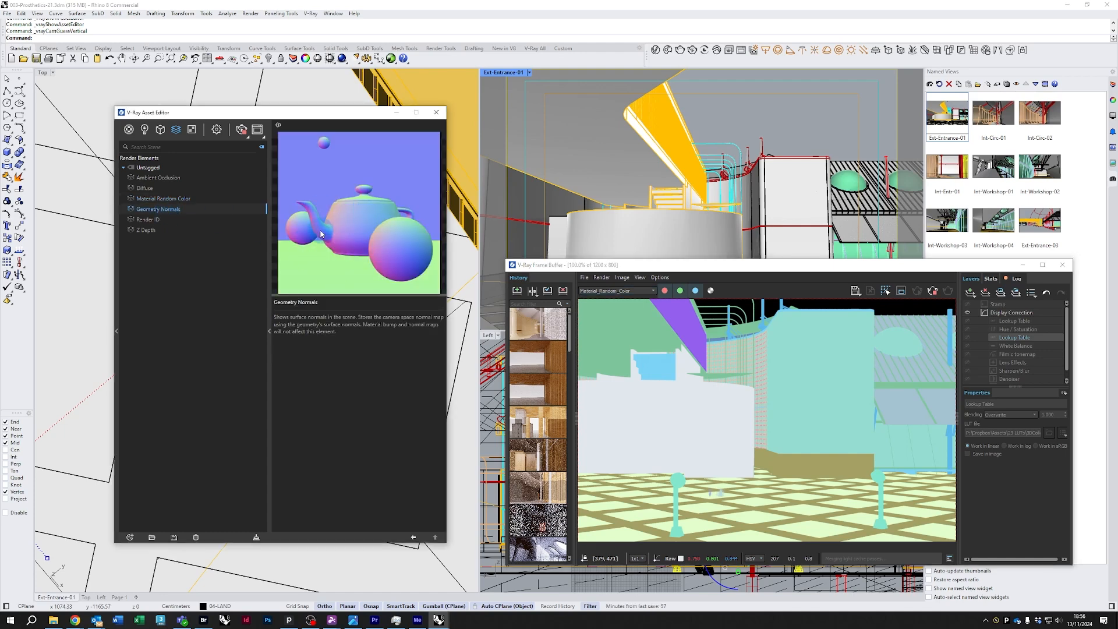
pyautogui.click(646, 290)
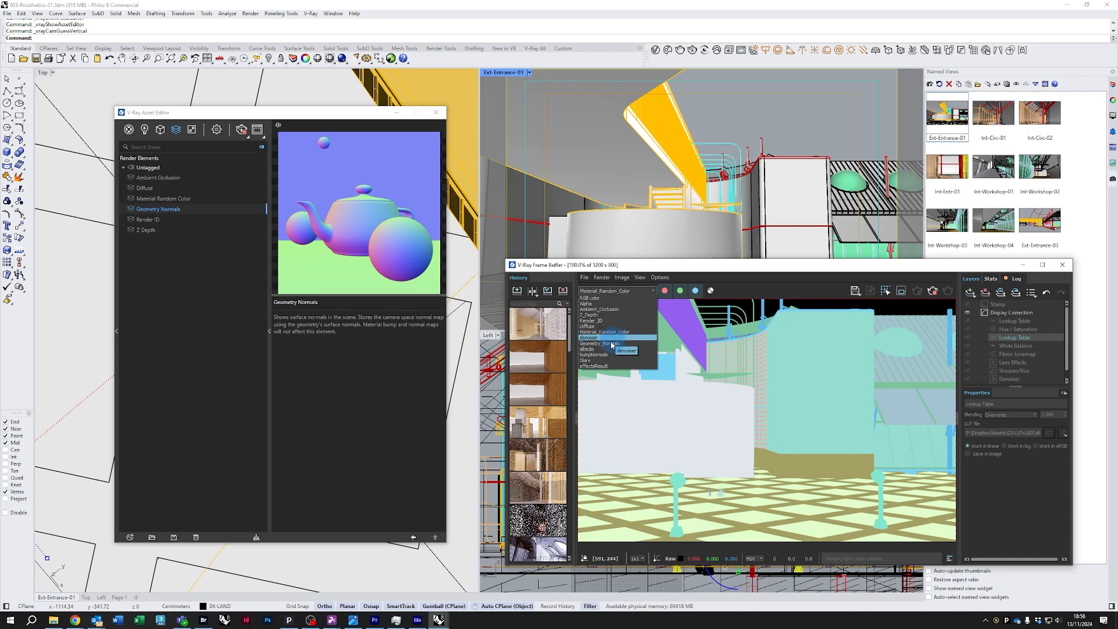
pyautogui.click(683, 268)
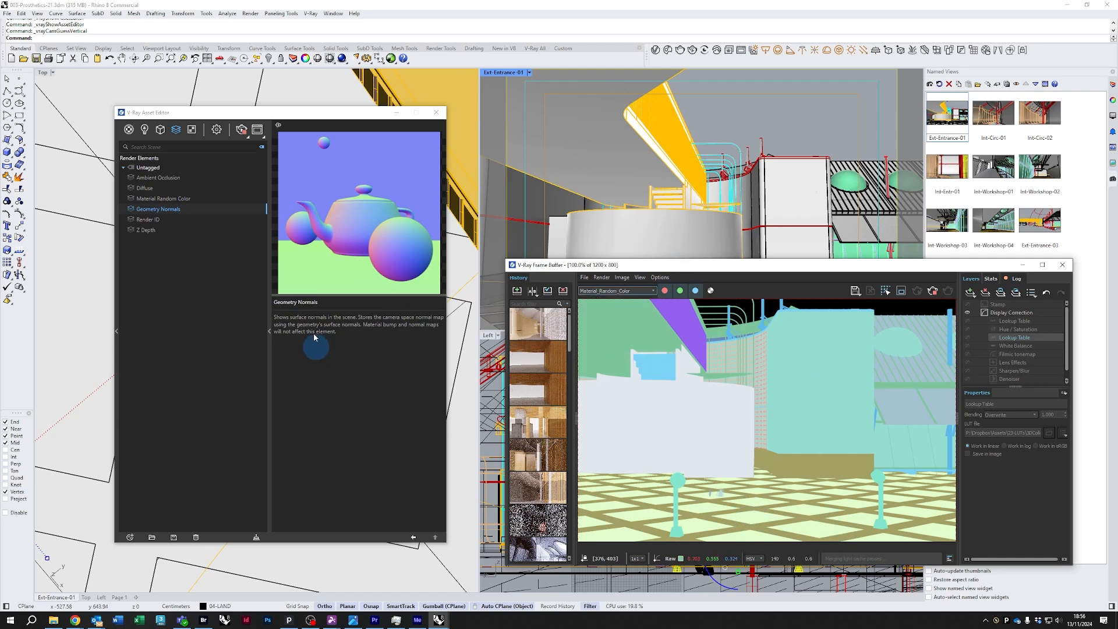
pyautogui.click(638, 291)
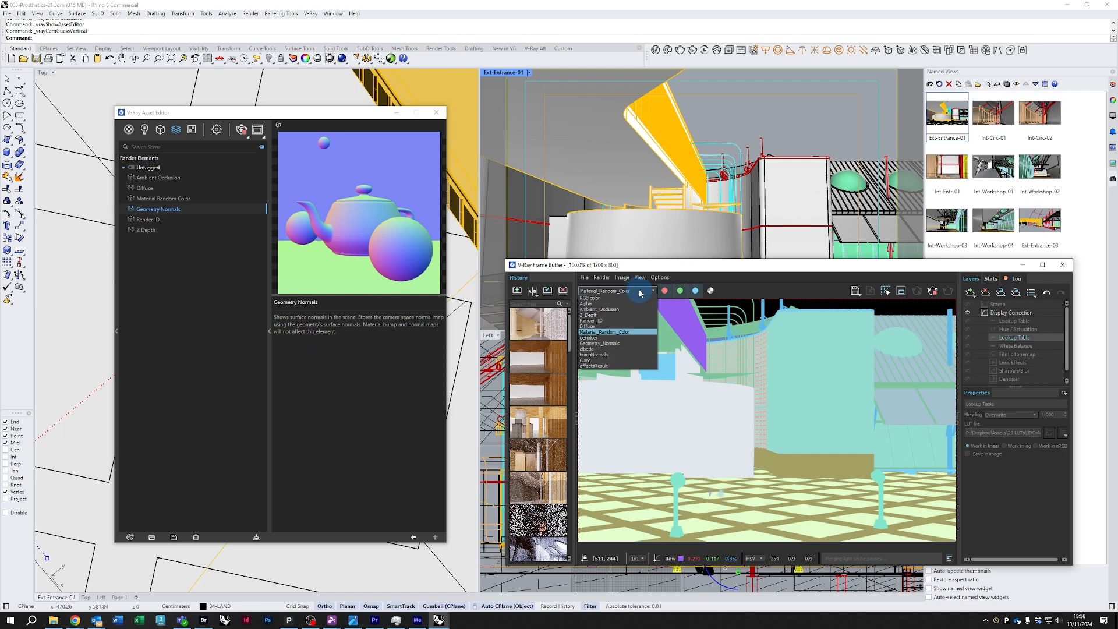
pyautogui.click(604, 356)
pyautogui.scroll(-1, 716, 373)
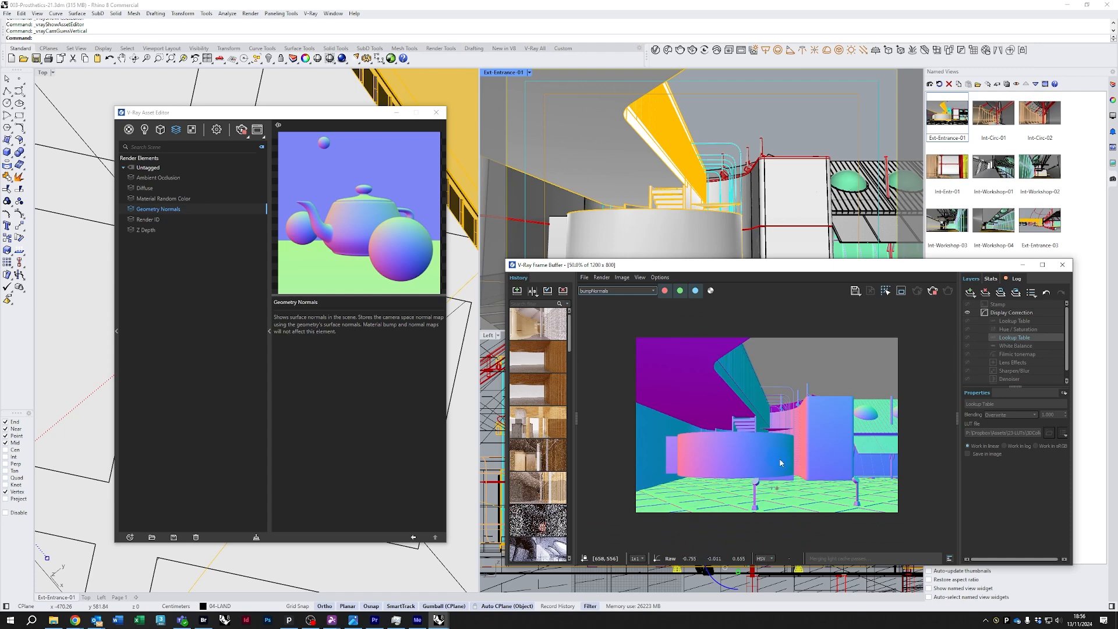
pyautogui.scroll(1, 780, 459)
pyautogui.scroll(-1, 777, 443)
pyautogui.scroll(1, 816, 478)
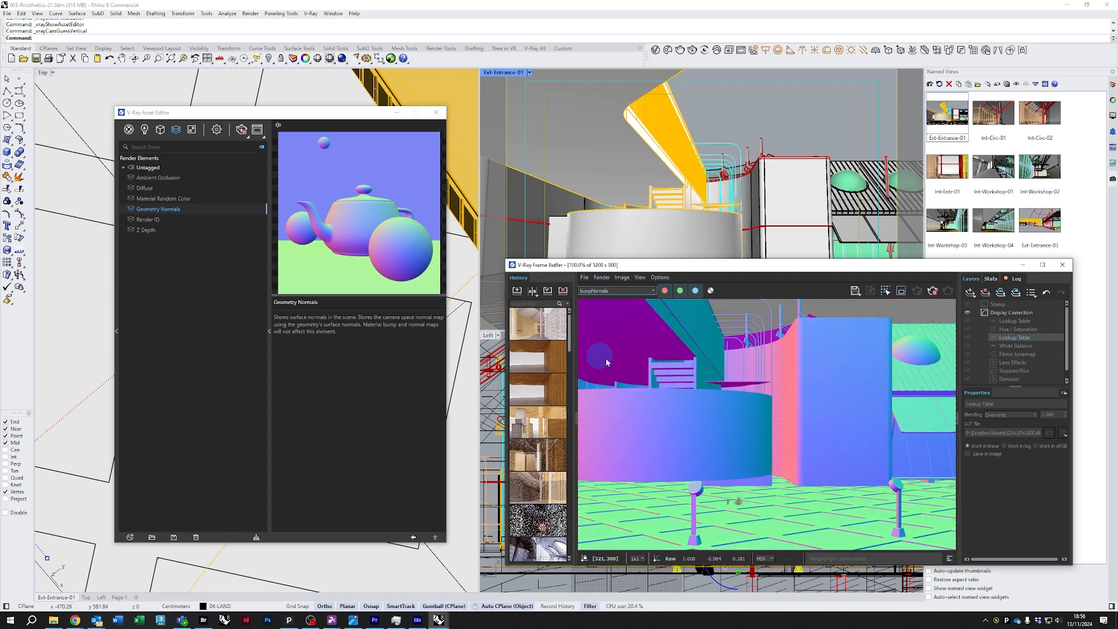
# Select the Render ID element, display the Render_ID channel in the frame buffer, and inspect it at different zoom levels
pyautogui.click(149, 220)
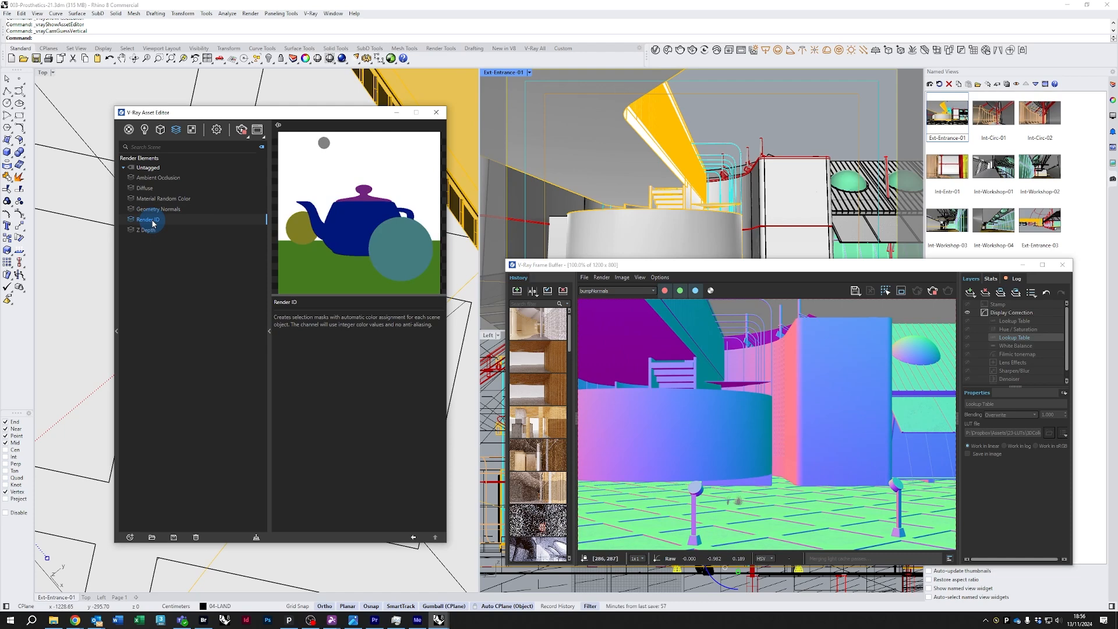
pyautogui.click(626, 291)
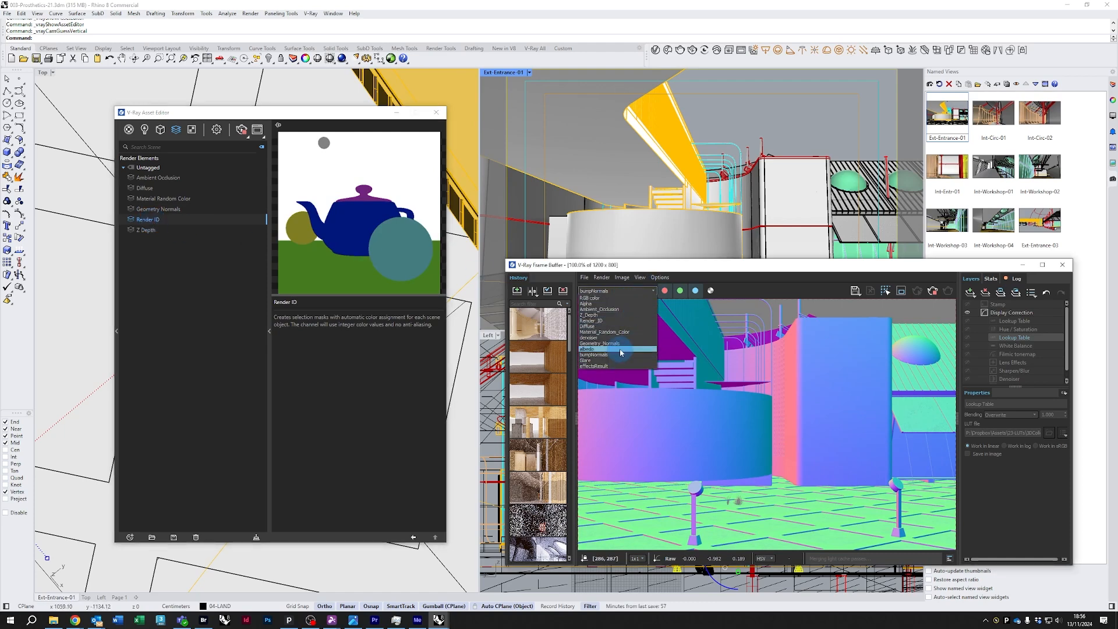
pyautogui.click(607, 320)
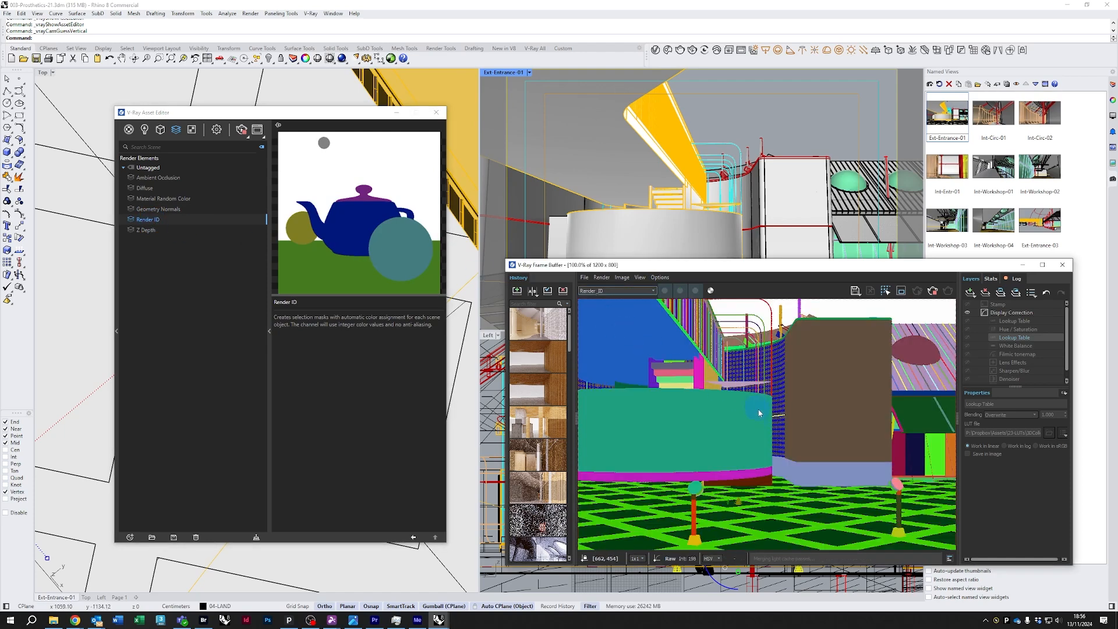
pyautogui.scroll(-2, 756, 418)
pyautogui.scroll(2, 771, 425)
pyautogui.scroll(-2, 798, 437)
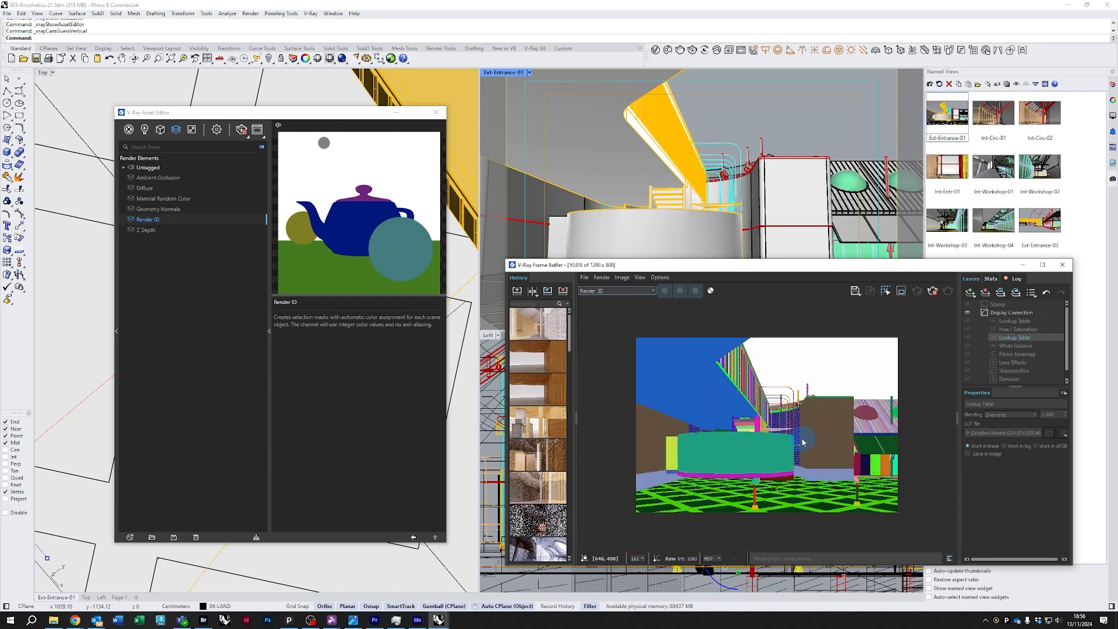
pyautogui.scroll(4, 860, 449)
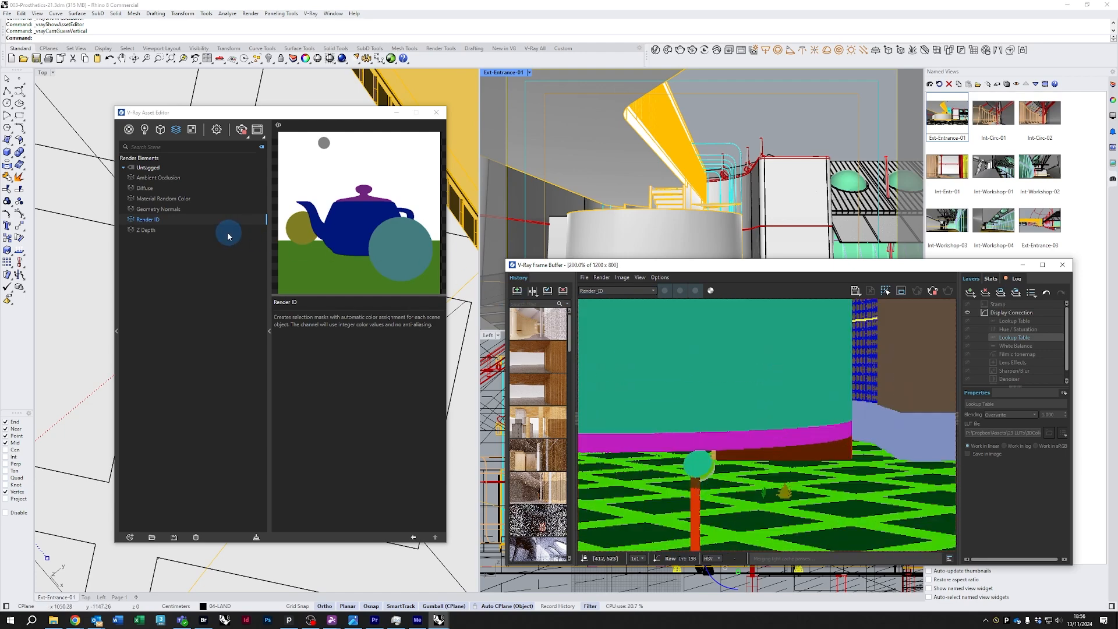
# Select the Z Depth element, display the Z_Depth channel in the frame buffer, and zoom out to inspect it
pyautogui.click(153, 230)
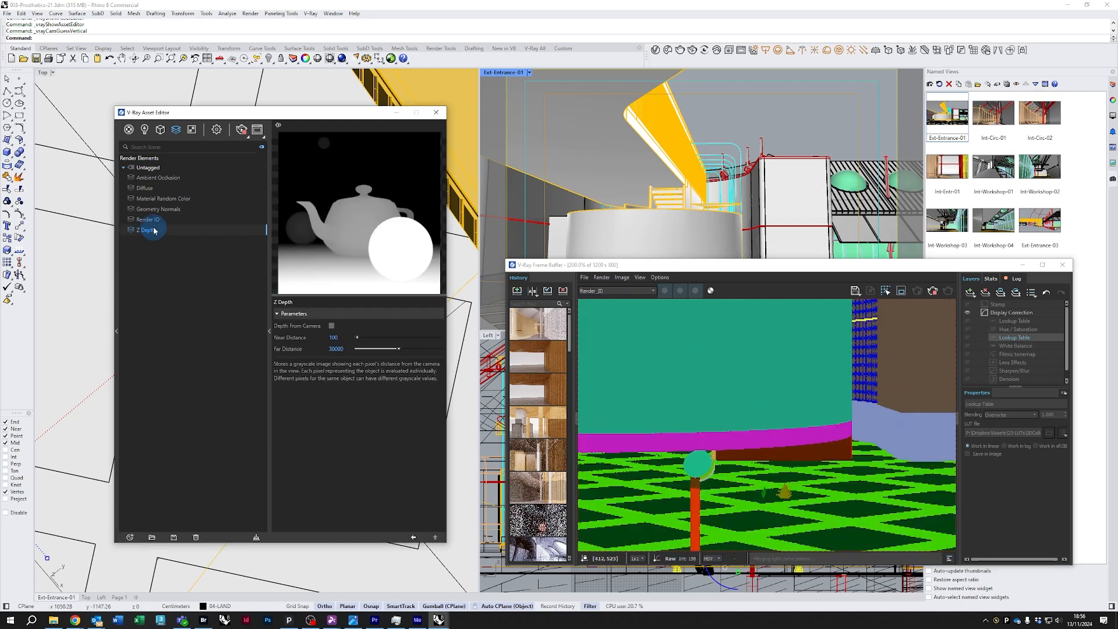
pyautogui.click(635, 294)
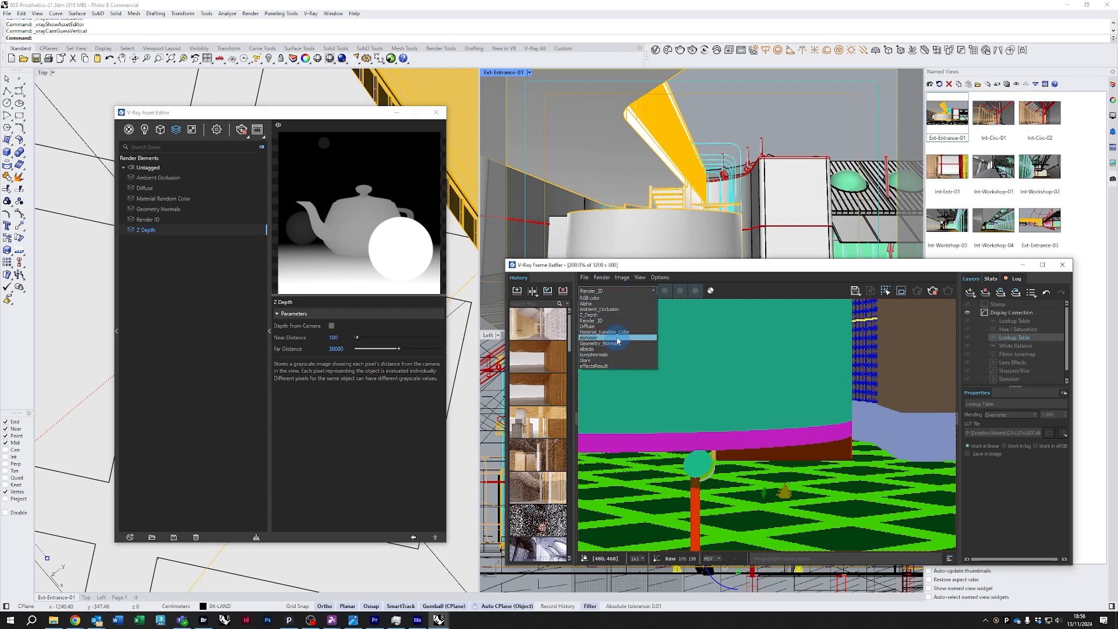
pyautogui.click(599, 315)
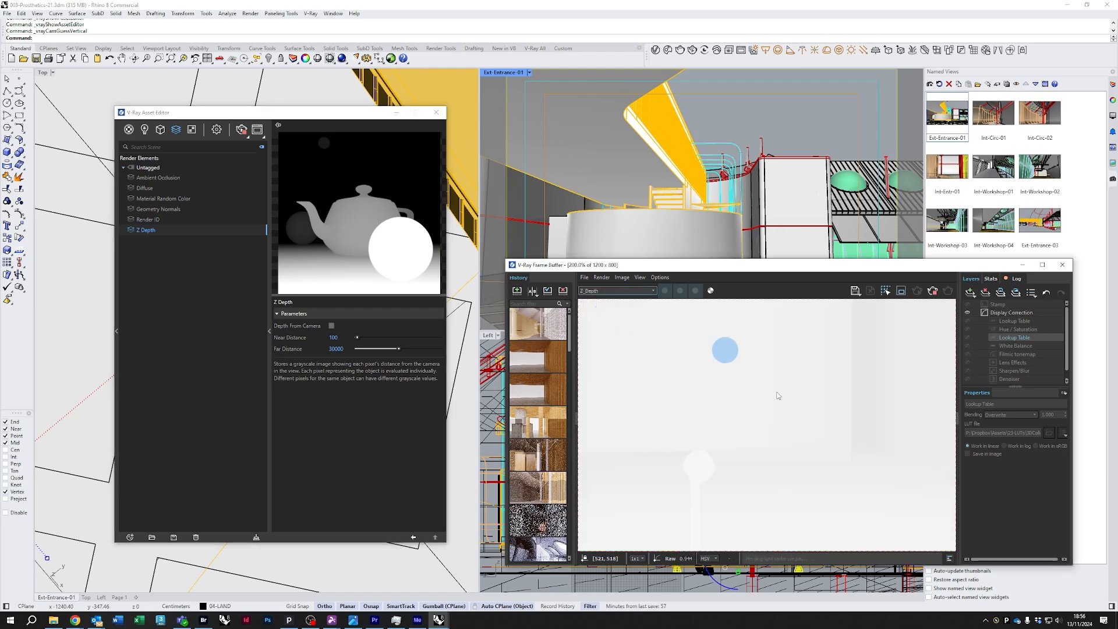
pyautogui.scroll(-2, 789, 410)
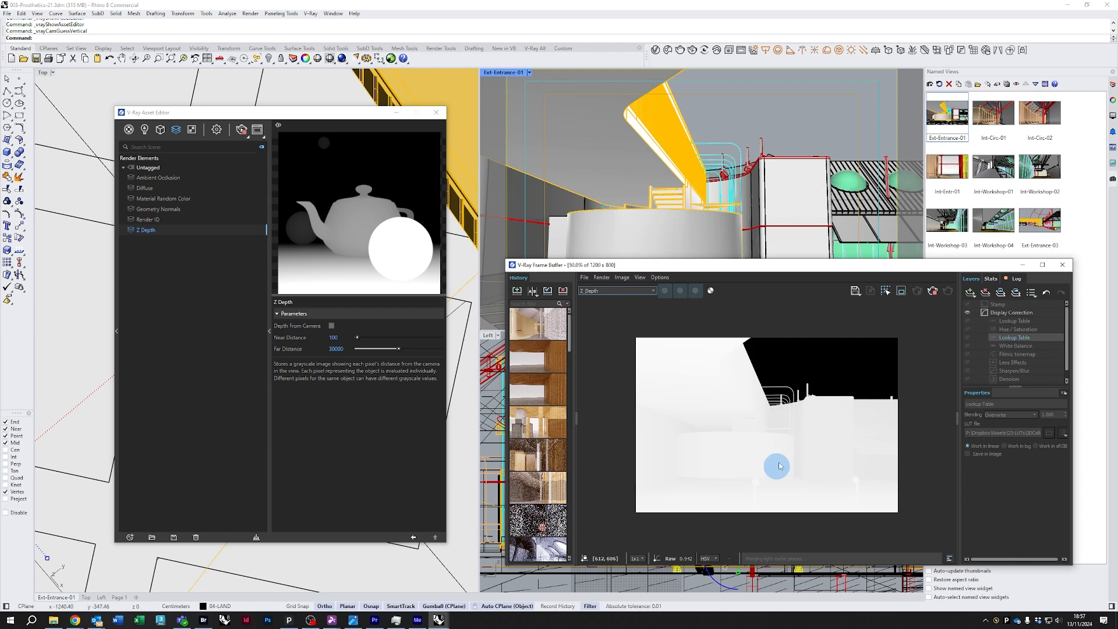
# Select the Ambient Occlusion element and switch the frame buffer back to the RGB color channel
pyautogui.click(156, 178)
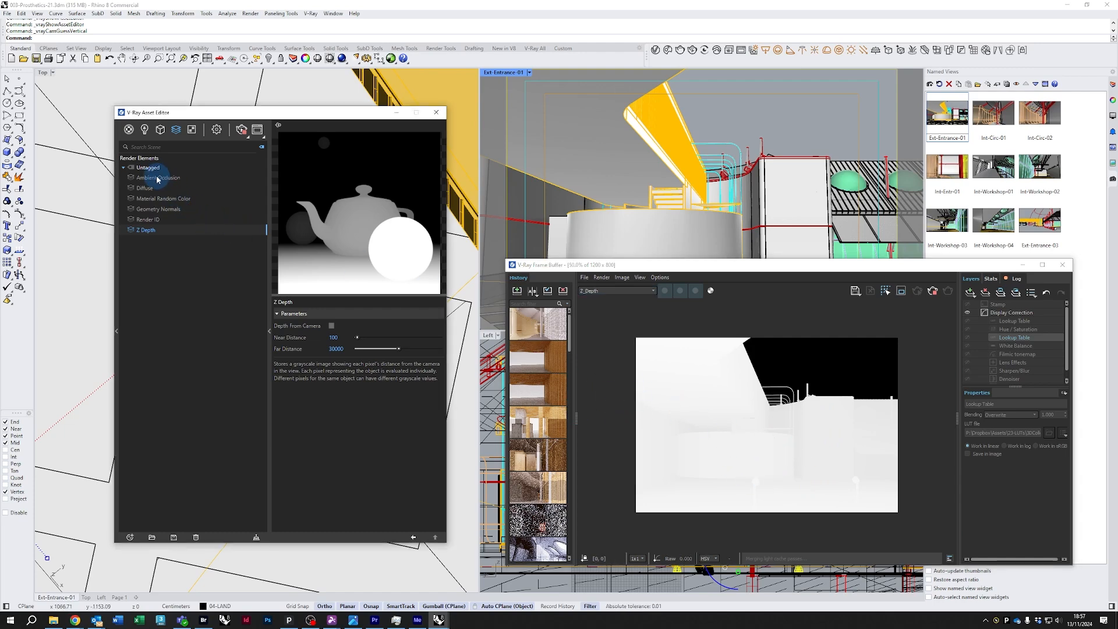
pyautogui.click(635, 291)
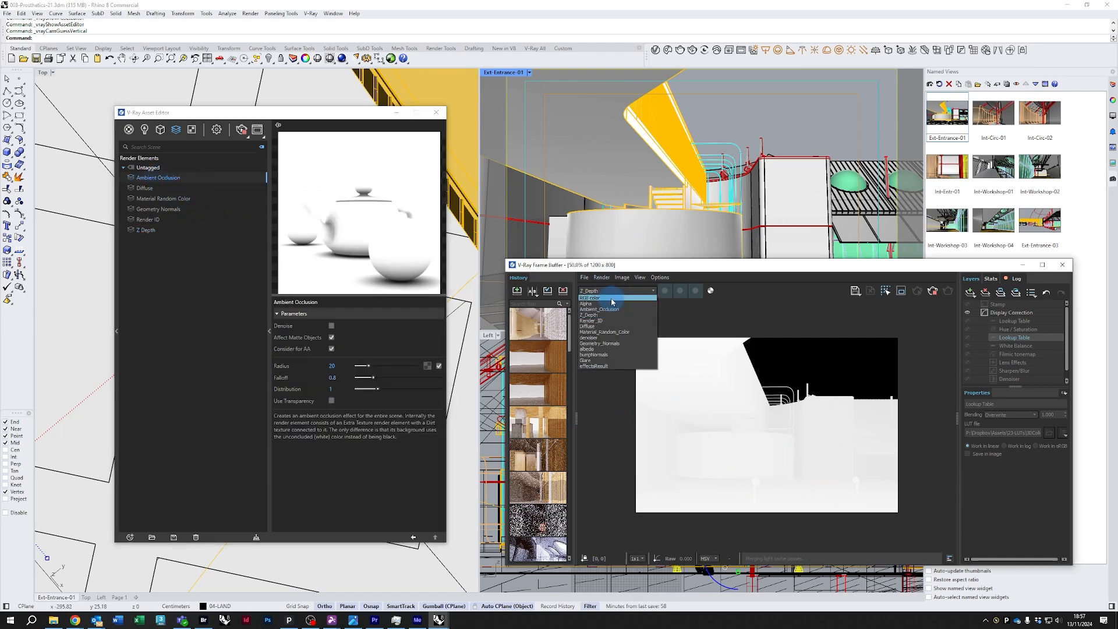
pyautogui.click(626, 301)
pyautogui.moveTo(703, 268); pyautogui.dragTo(683, 263)
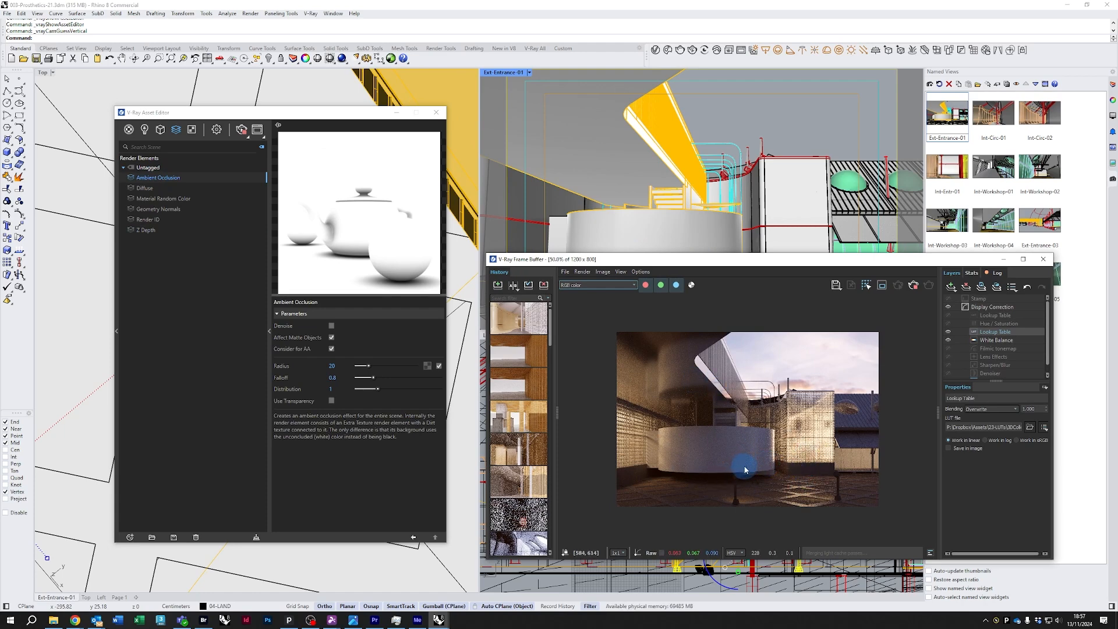
# Close the V-Ray Asset Editor
pyautogui.moveTo(350, 112); pyautogui.dragTo(214, 128)
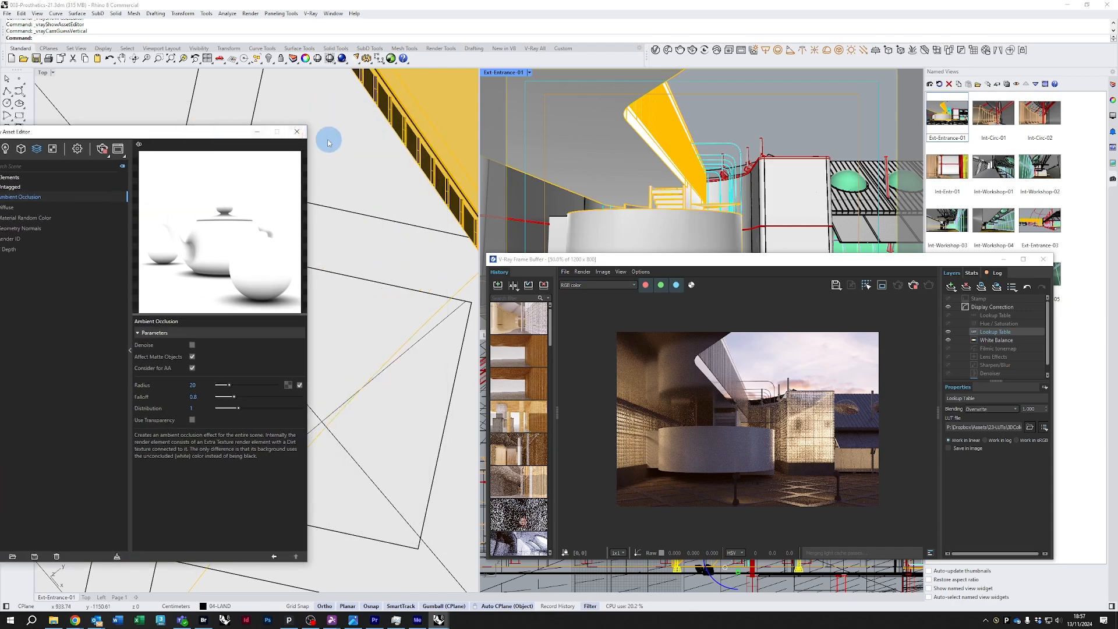
pyautogui.click(302, 127)
pyautogui.scroll(-20, 344, 250)
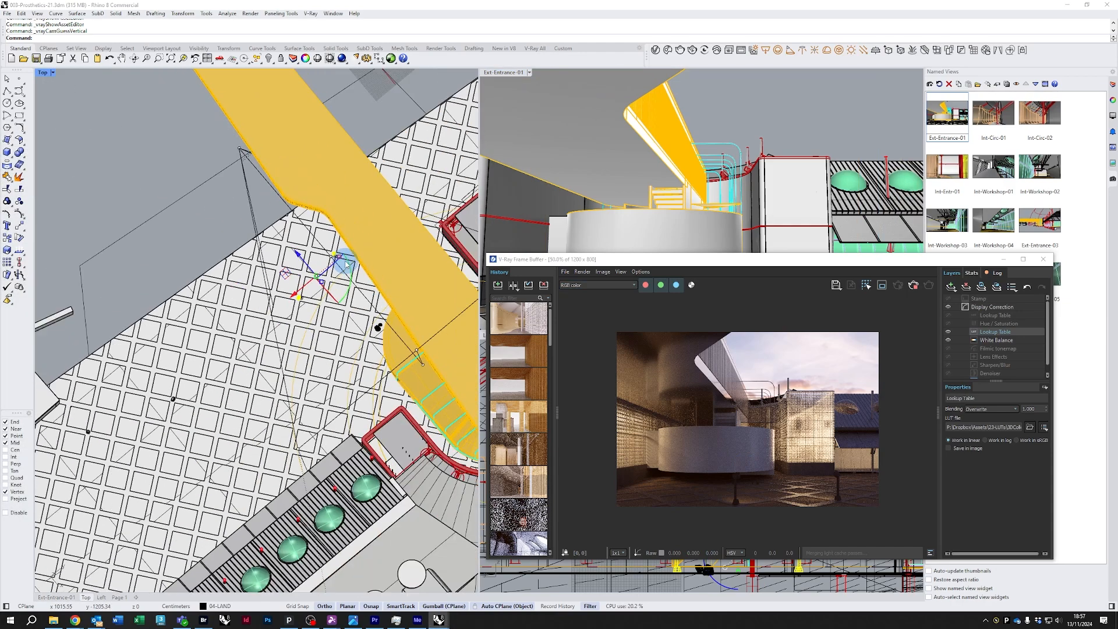
pyautogui.scroll(4, 286, 270)
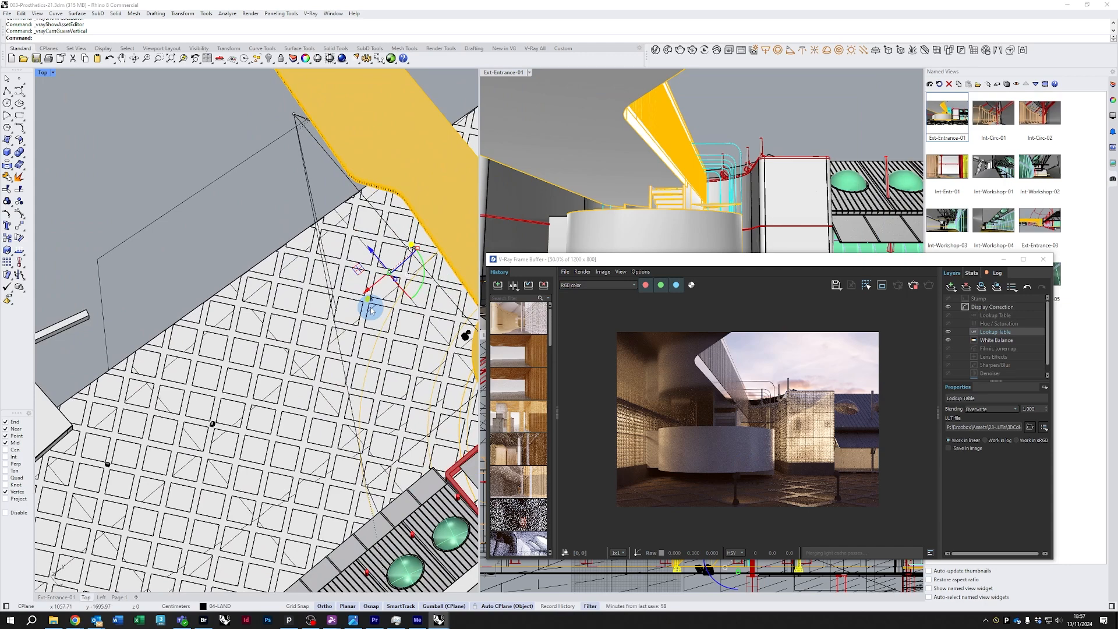
pyautogui.moveTo(379, 322); pyautogui.dragTo(337, 355, button='right')
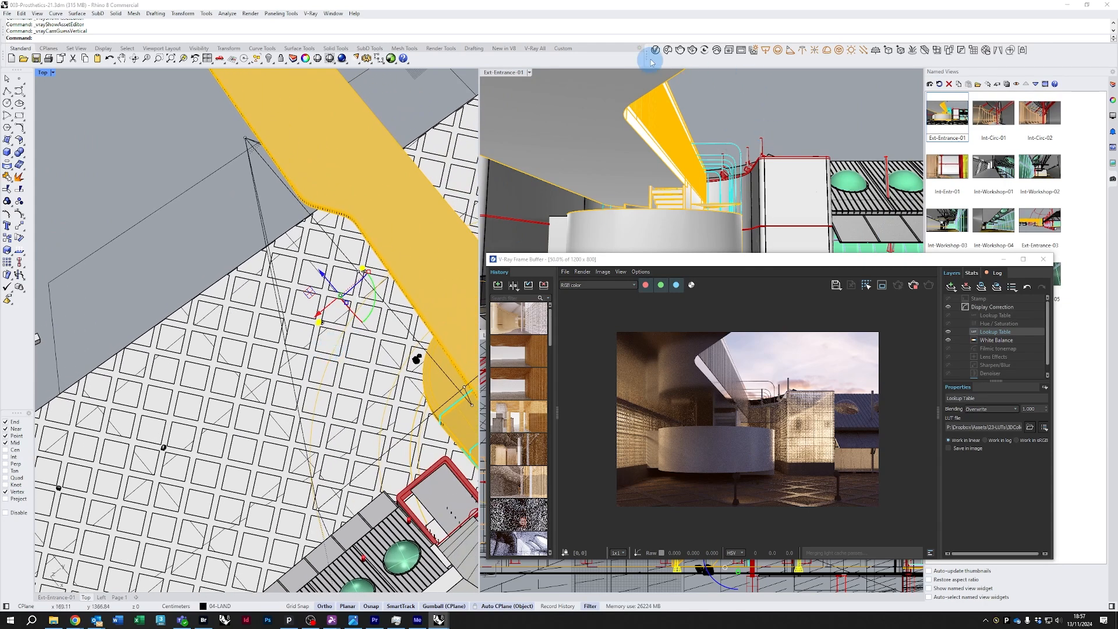
# Reopen the V-Ray Asset Editor, open the Chaos Cosmos browser, and view the Umbrella Thorn Acacia 004 Spring tree among 3D Models
pyautogui.click(667, 51)
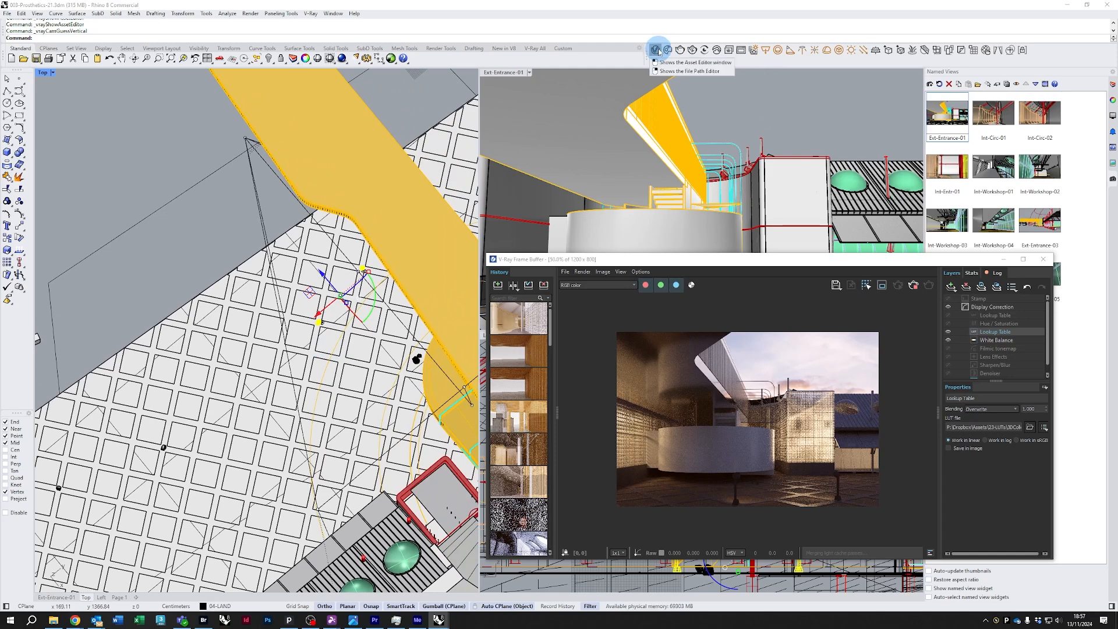
pyautogui.click(667, 51)
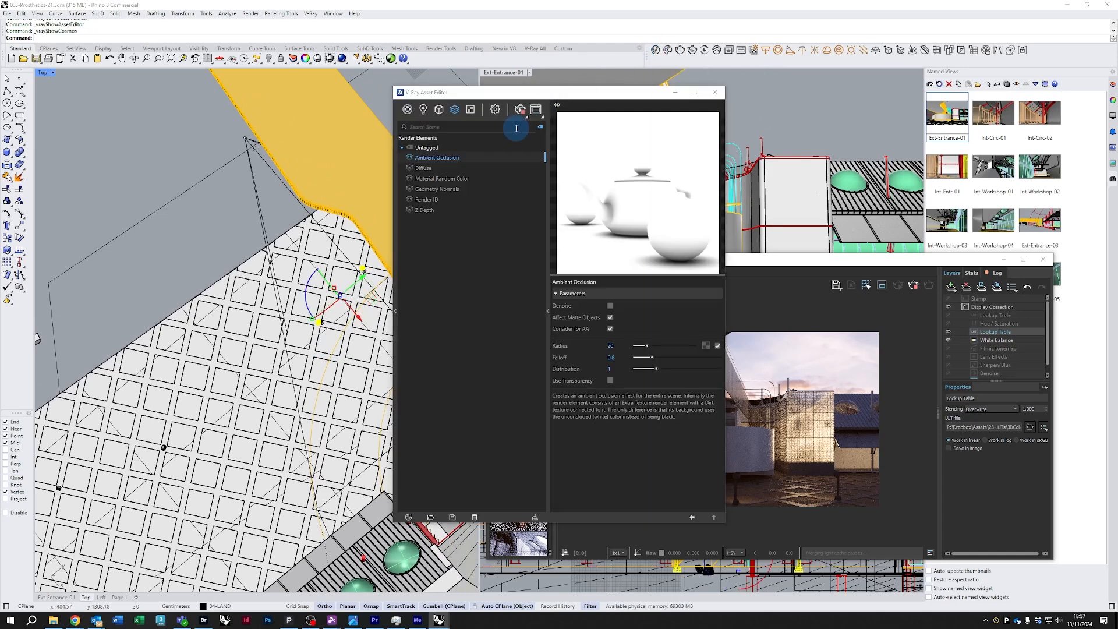
pyautogui.moveTo(546, 112); pyautogui.dragTo(249, 126)
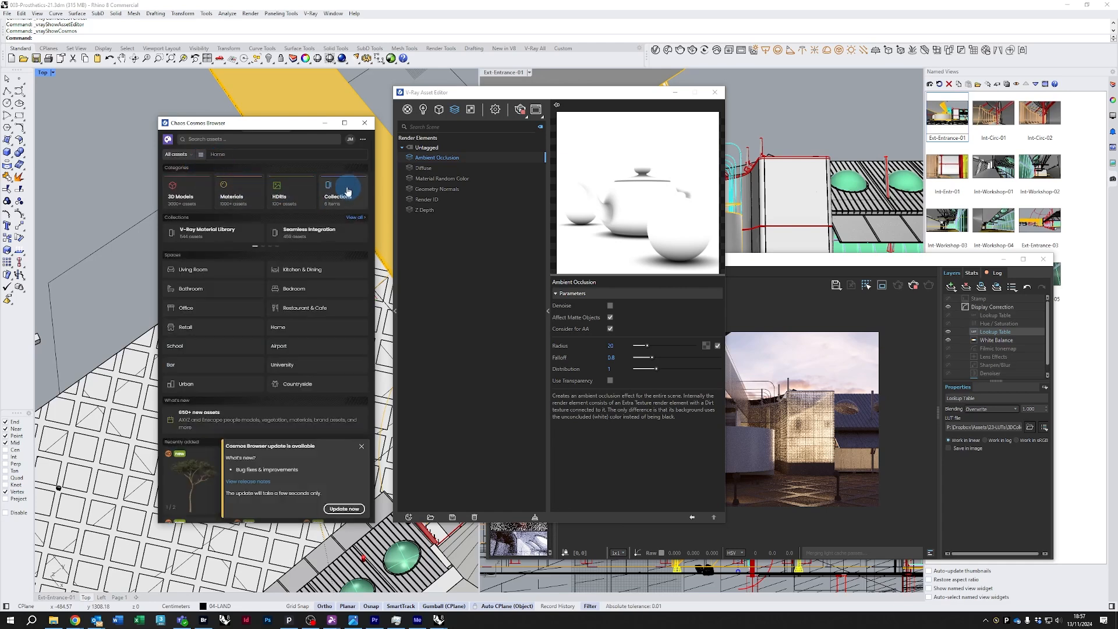
pyautogui.click(195, 194)
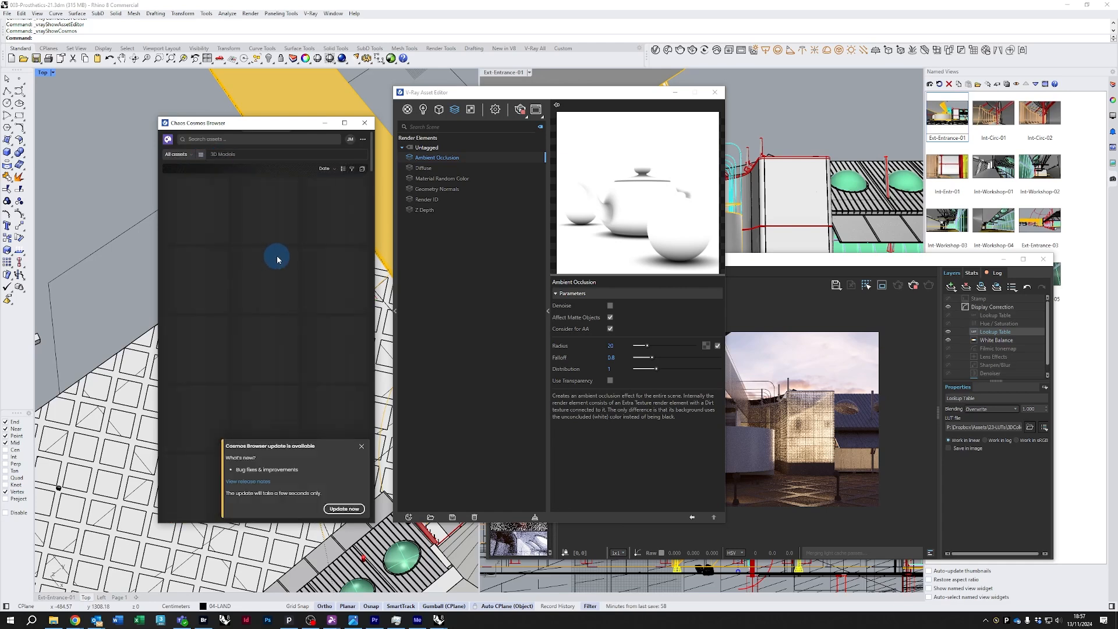
pyautogui.click(362, 449)
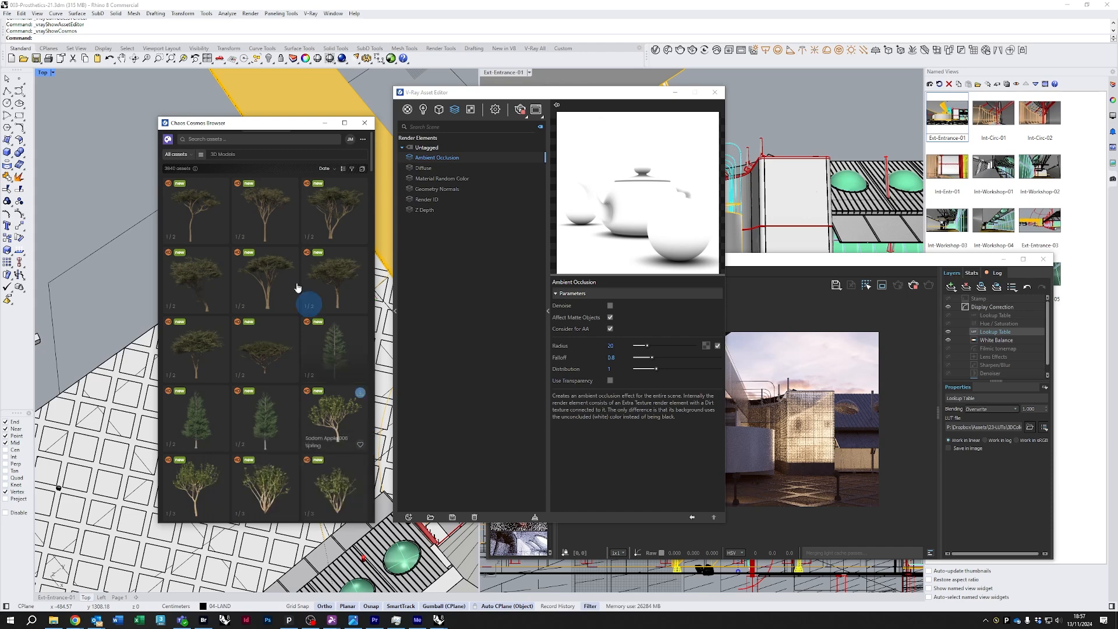
pyautogui.click(270, 279)
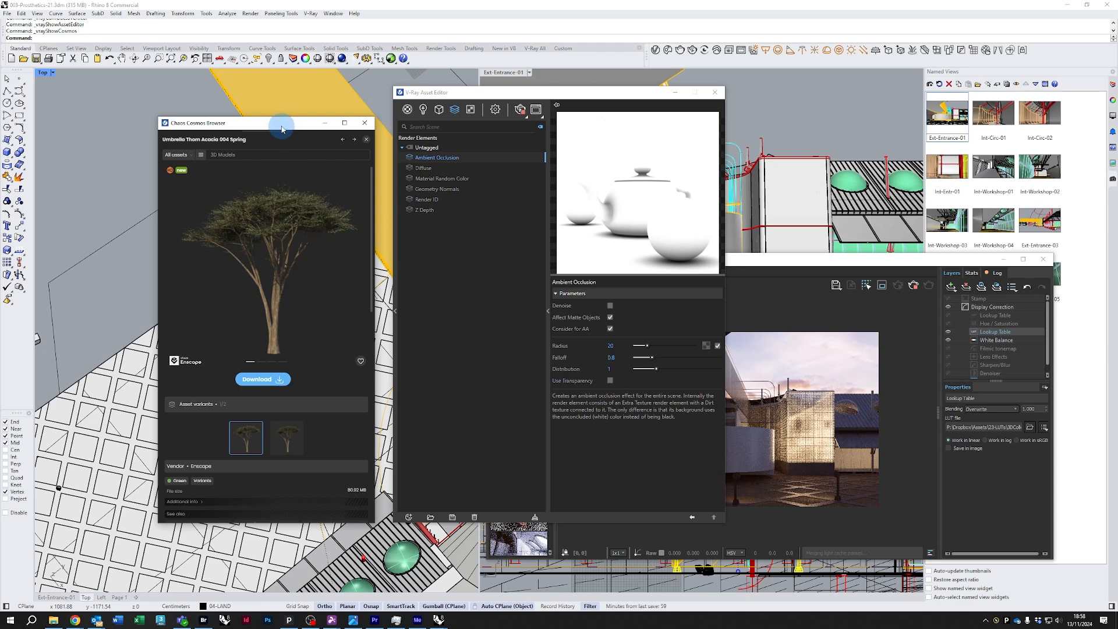
# Move the Chaos Cosmos browser window aside and close it
pyautogui.moveTo(281, 124); pyautogui.dragTo(302, 133)
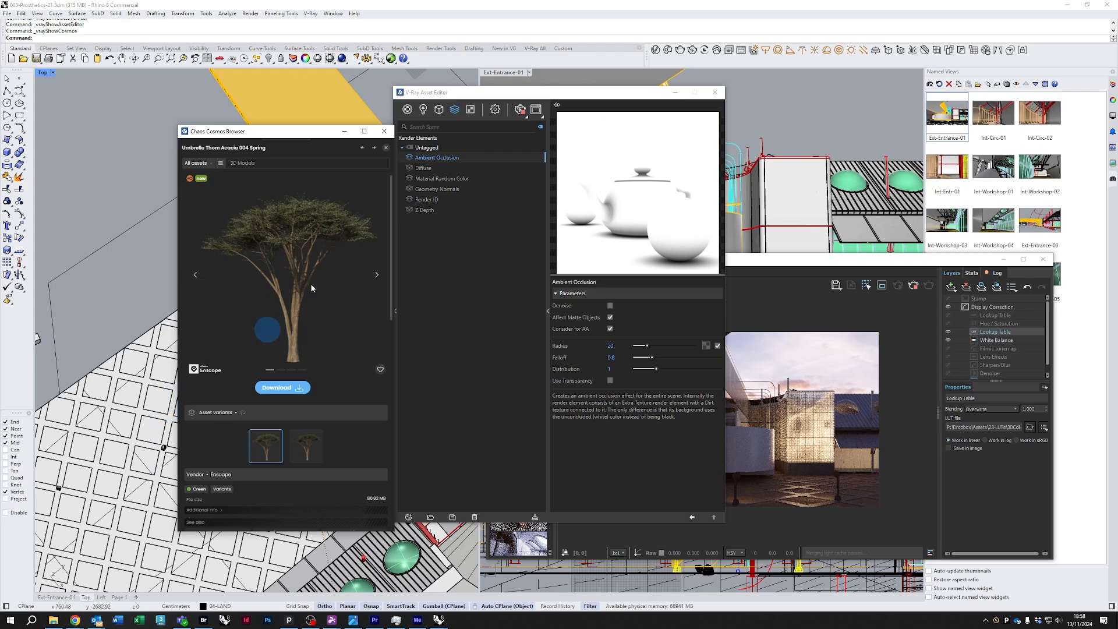
pyautogui.moveTo(297, 132); pyautogui.dragTo(468, 229)
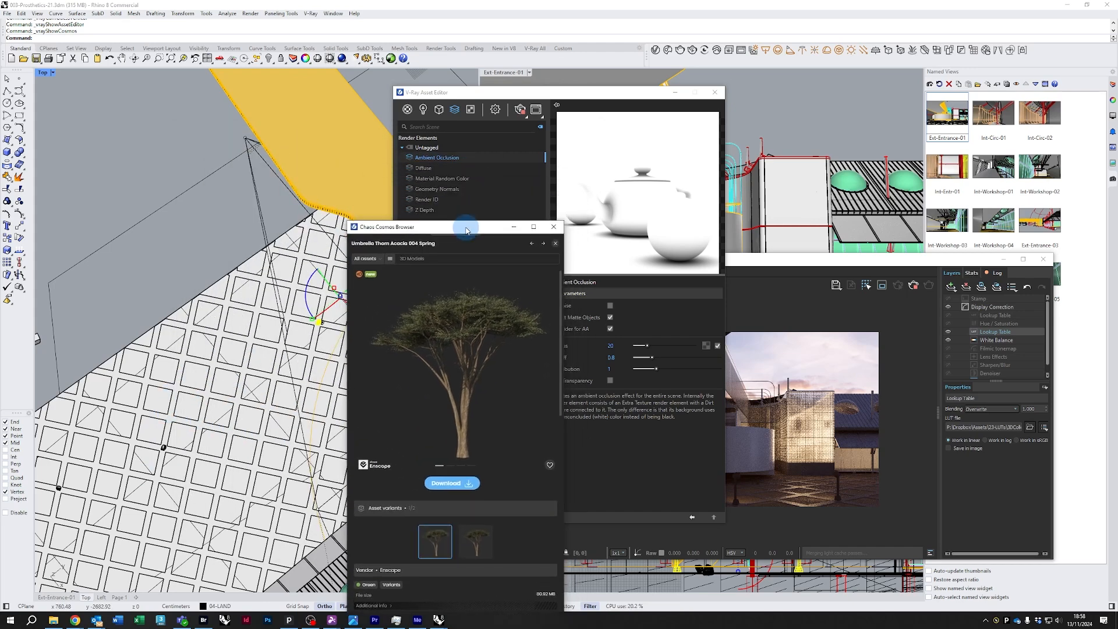
pyautogui.click(555, 228)
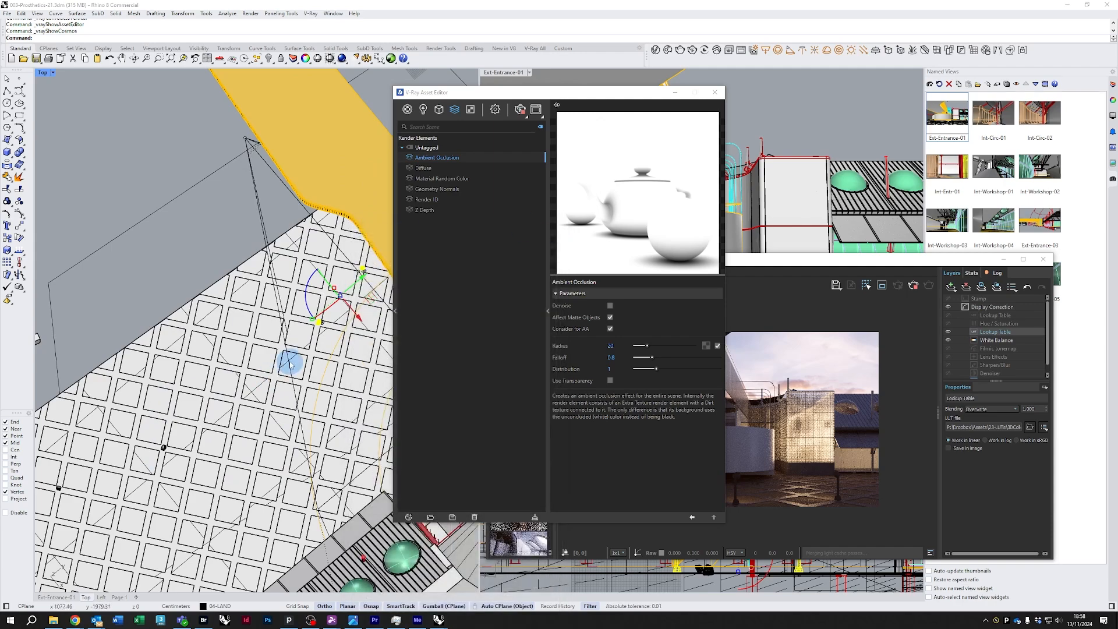
# Close the V-Ray Asset Editor to return to the Top viewport
pyautogui.scroll(-3, 295, 361)
pyautogui.scroll(3, 349, 361)
pyautogui.scroll(5, 365, 373)
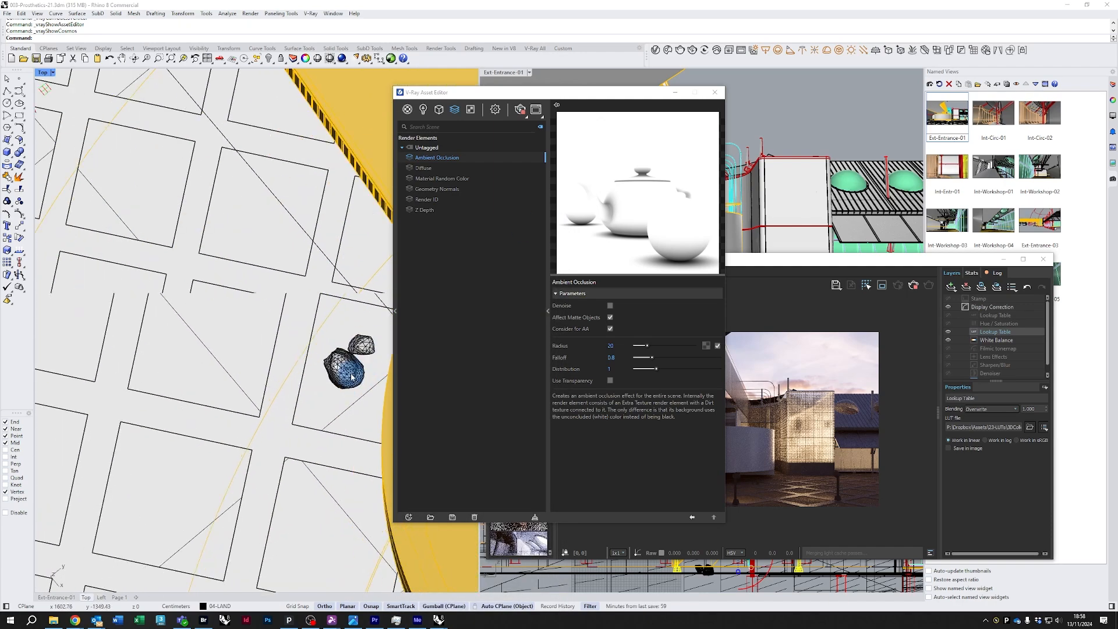
pyautogui.scroll(-2, 349, 357)
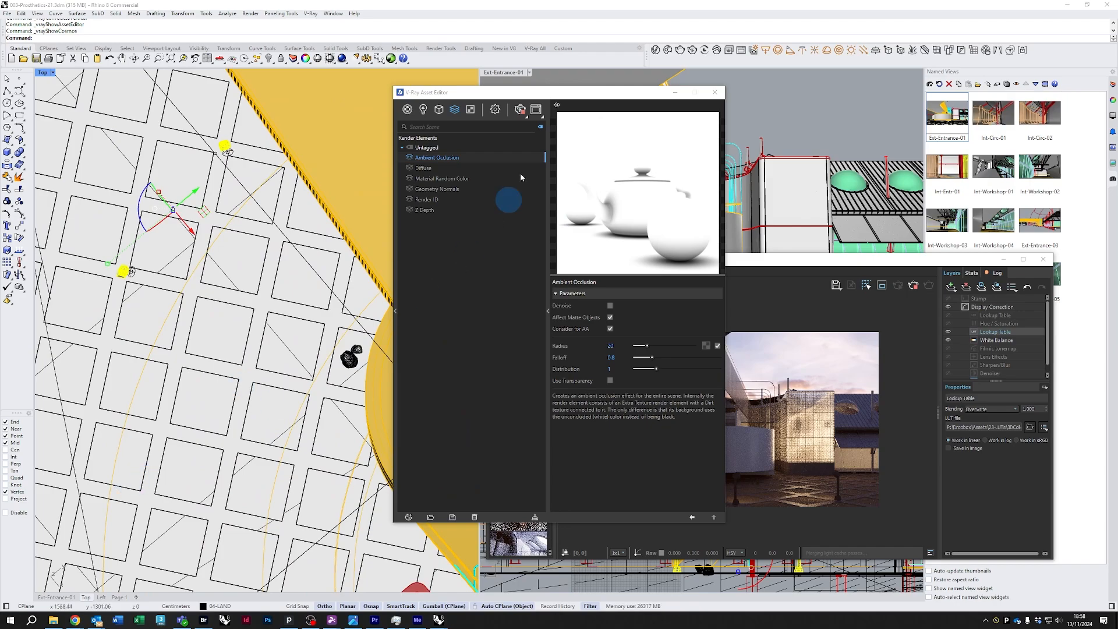
pyautogui.moveTo(554, 94); pyautogui.dragTo(435, 110)
pyautogui.click(595, 107)
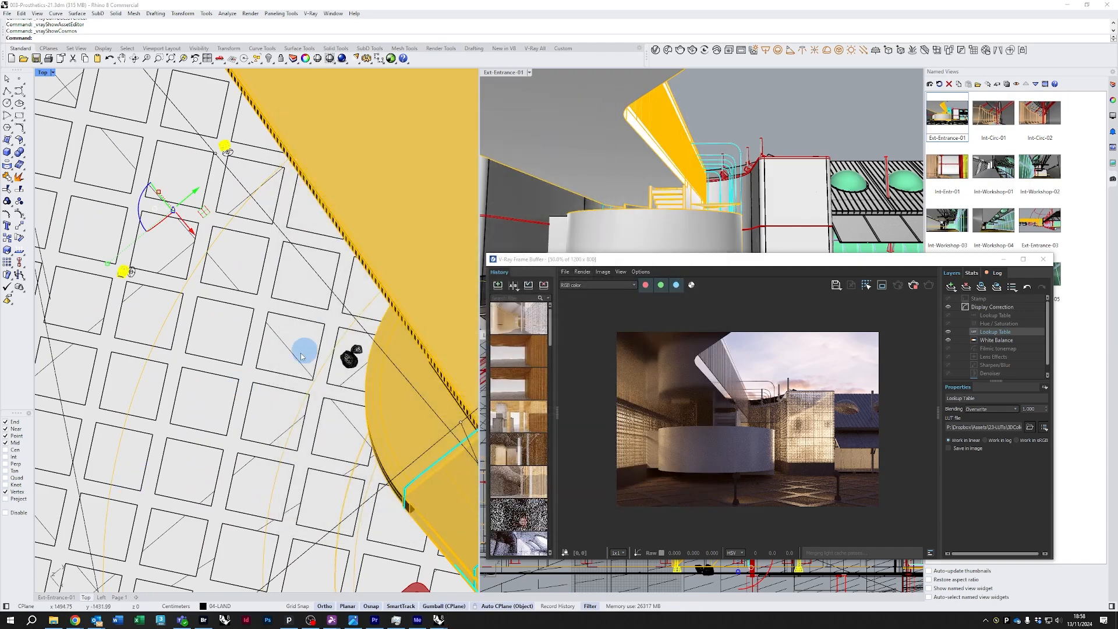
pyautogui.scroll(-5, 323, 352)
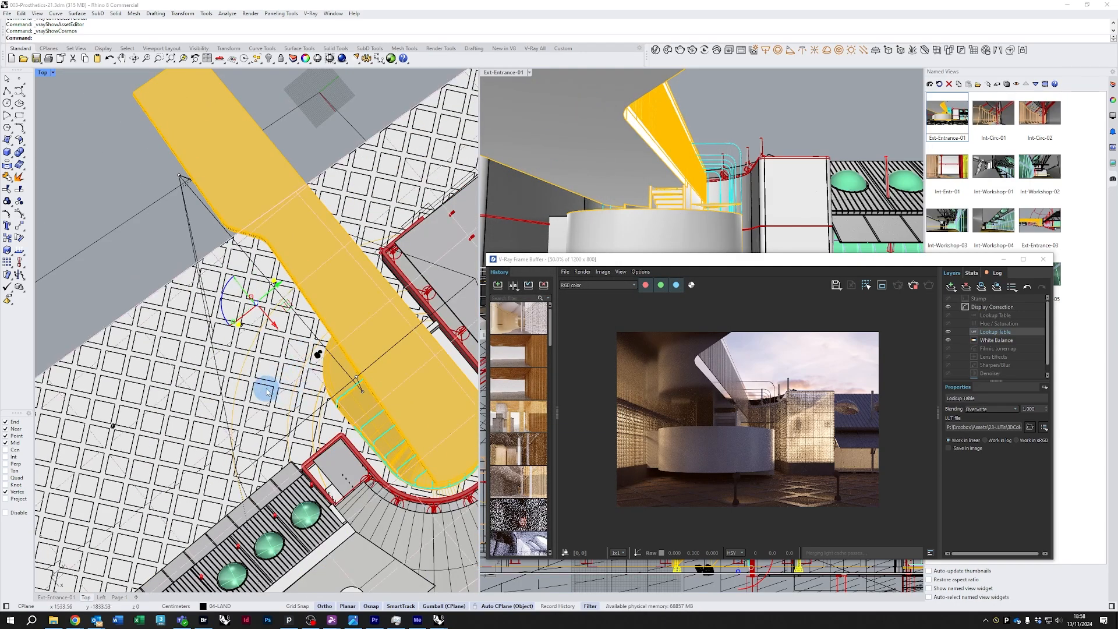
# Create a V-Ray Scatter host from the current selection in the Top viewport
pyautogui.moveTo(263, 396); pyautogui.dragTo(337, 341, button='right')
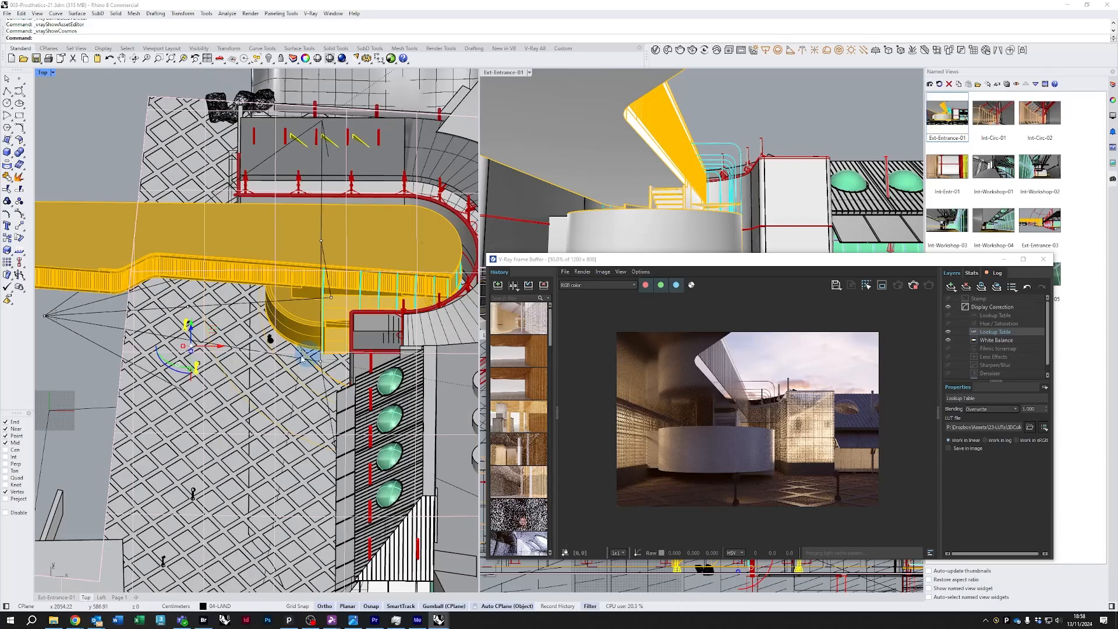
pyautogui.scroll(-6, 271, 363)
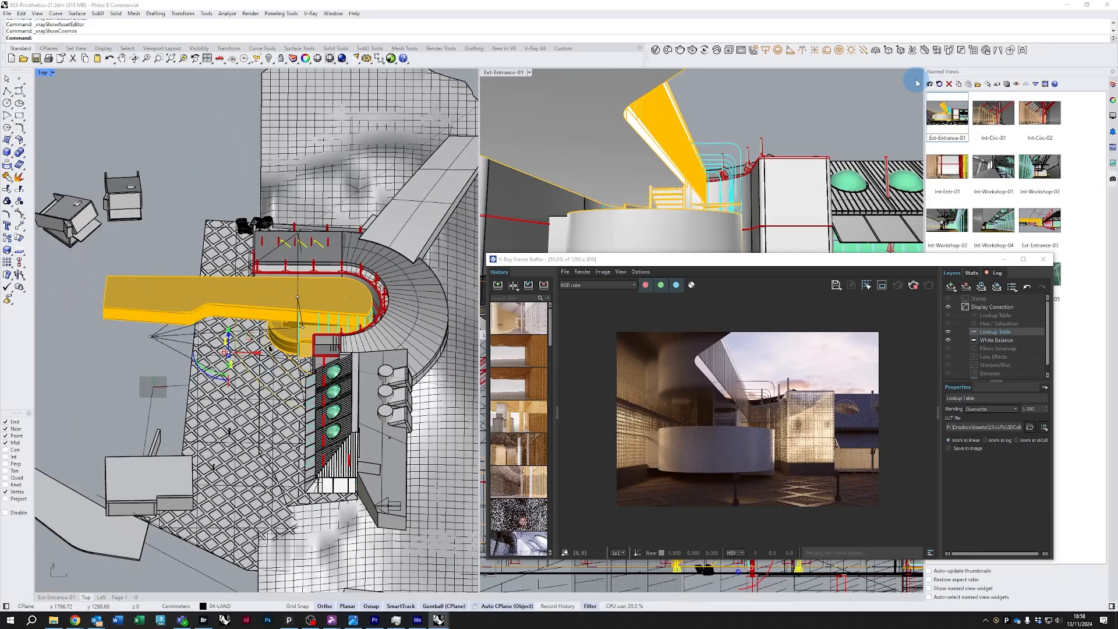
pyautogui.click(949, 51)
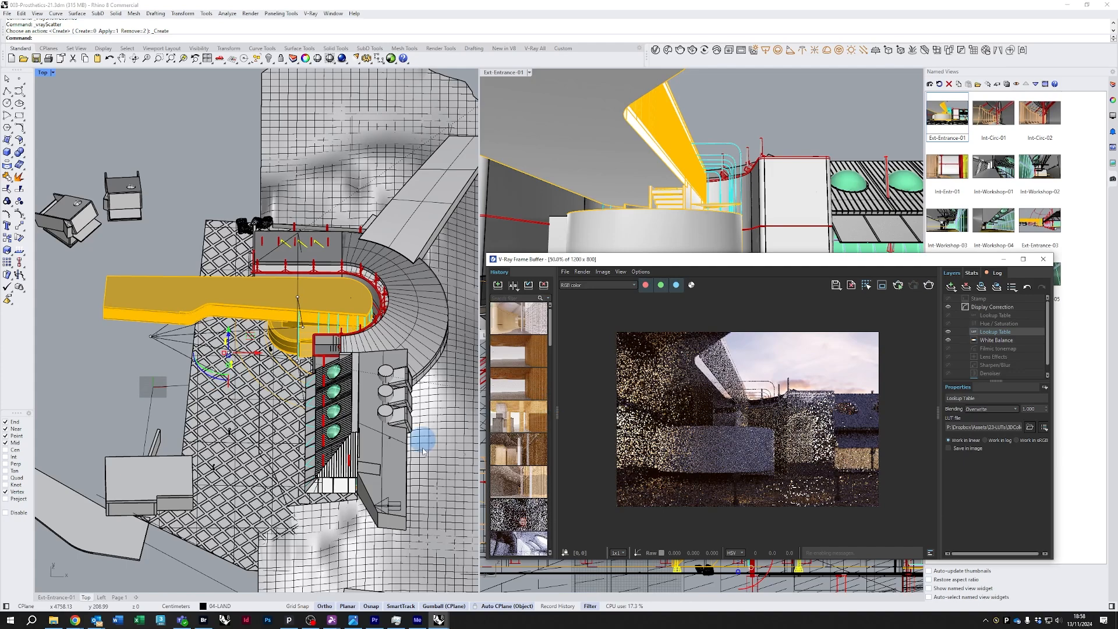
pyautogui.scroll(5, 232, 385)
pyautogui.scroll(3, 229, 336)
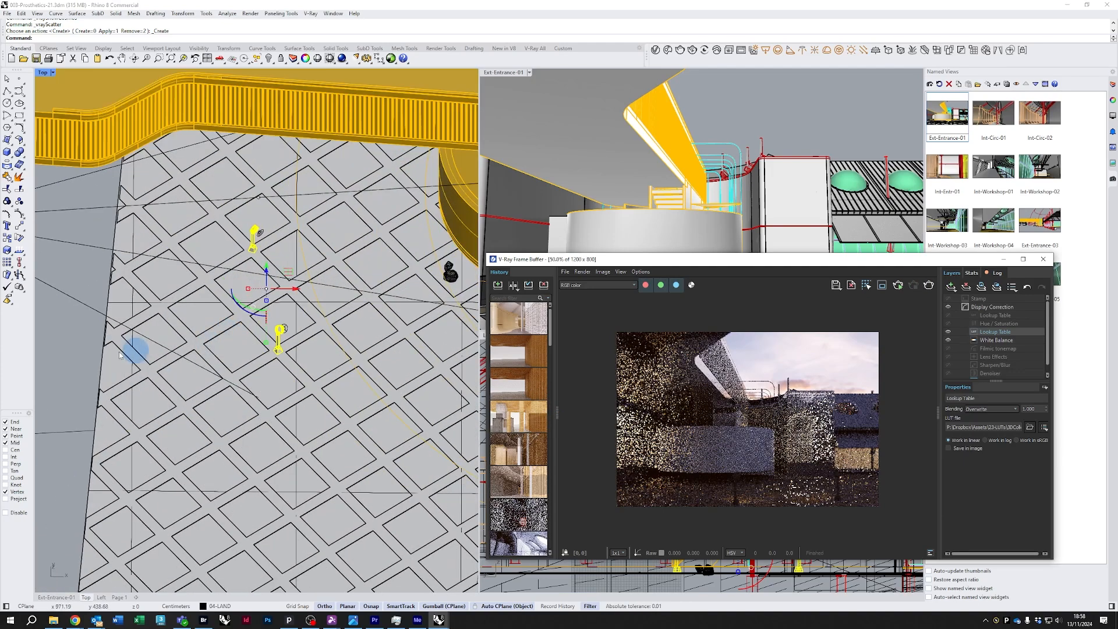
pyautogui.click(85, 349)
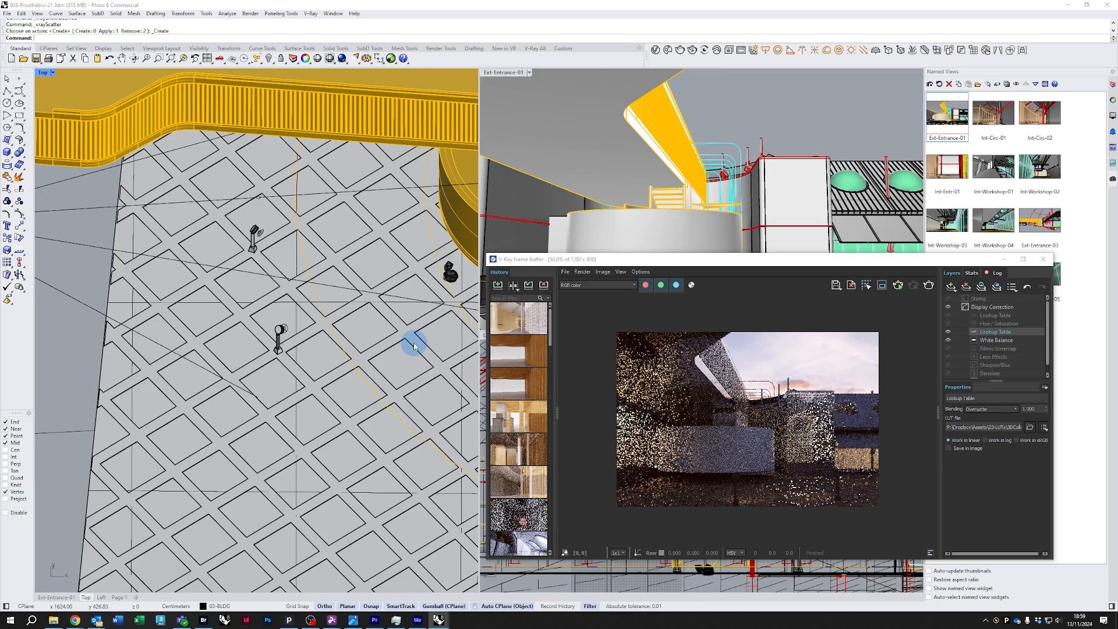
# Open the Chaos Cosmos browser, move its window aside, and close it
pyautogui.click(668, 50)
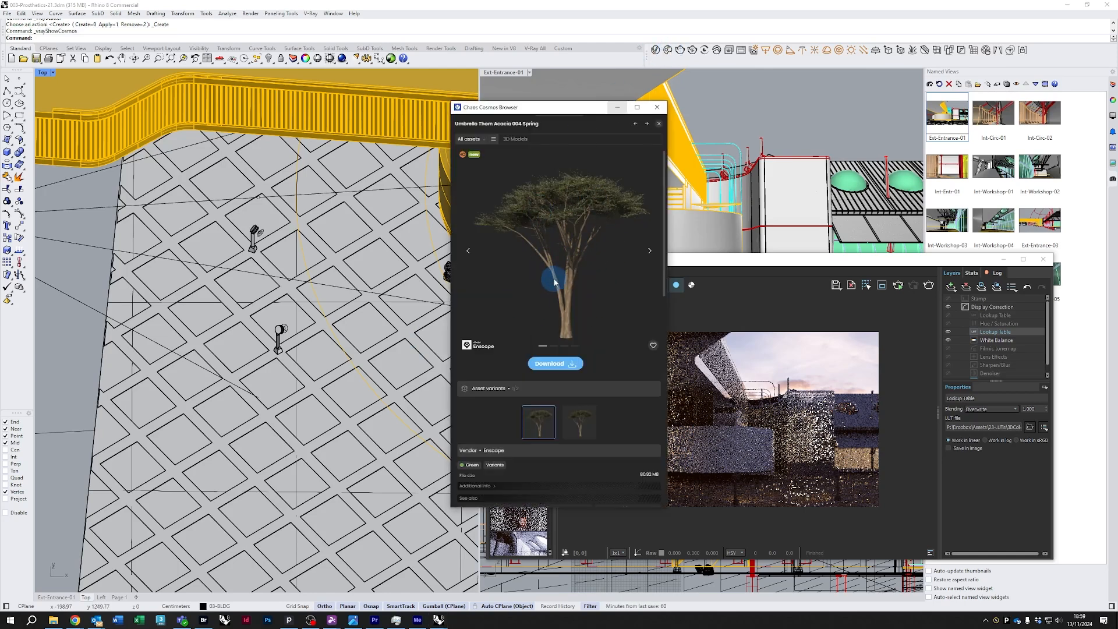
pyautogui.moveTo(582, 108); pyautogui.dragTo(455, 119)
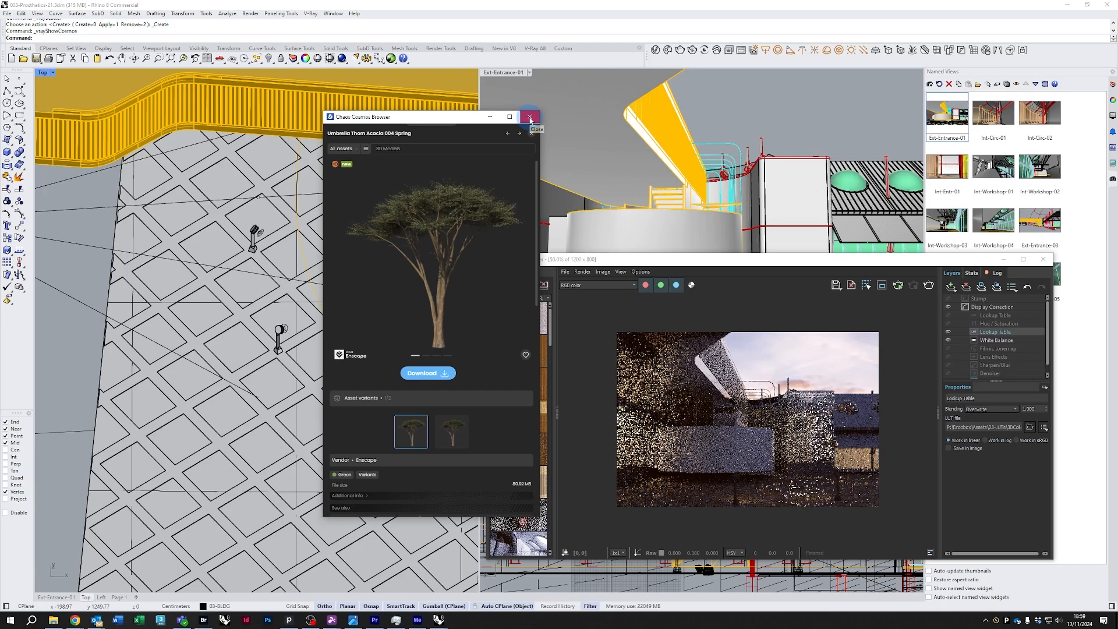
pyautogui.click(530, 118)
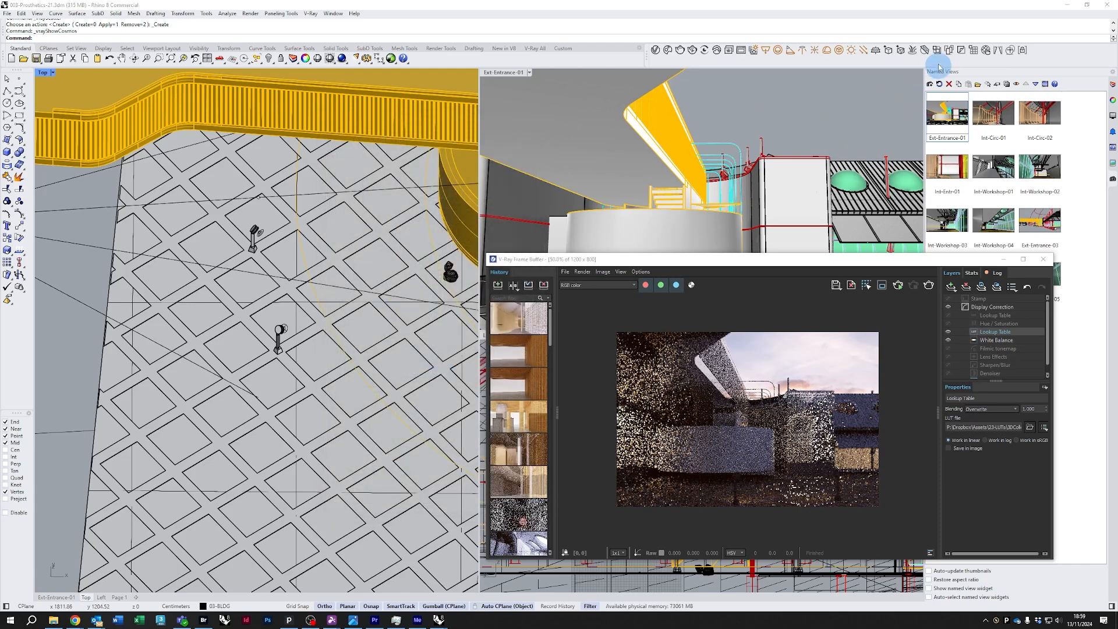
# Convert the ground surface in the Top viewport into a V-Ray Scatter host
pyautogui.click(949, 51)
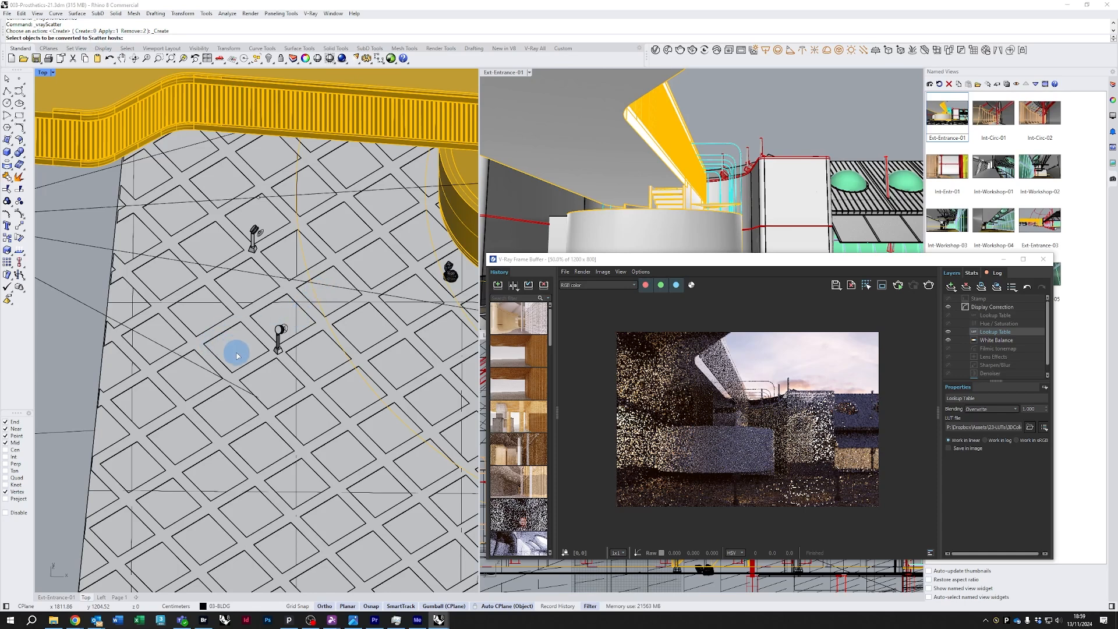
pyautogui.click(201, 315)
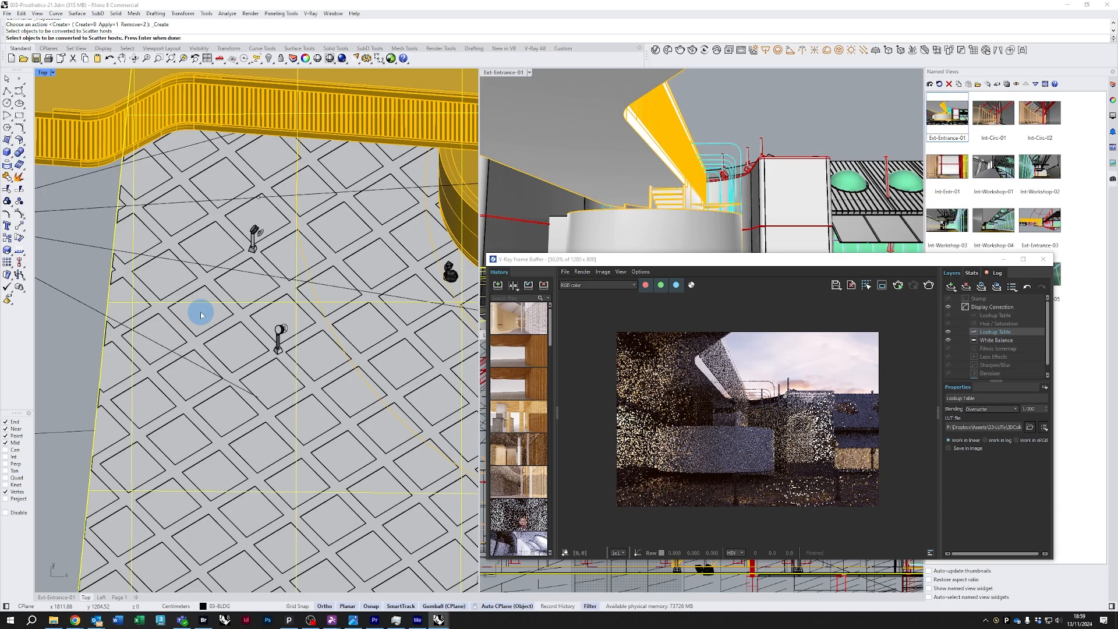
pyautogui.press('Return')
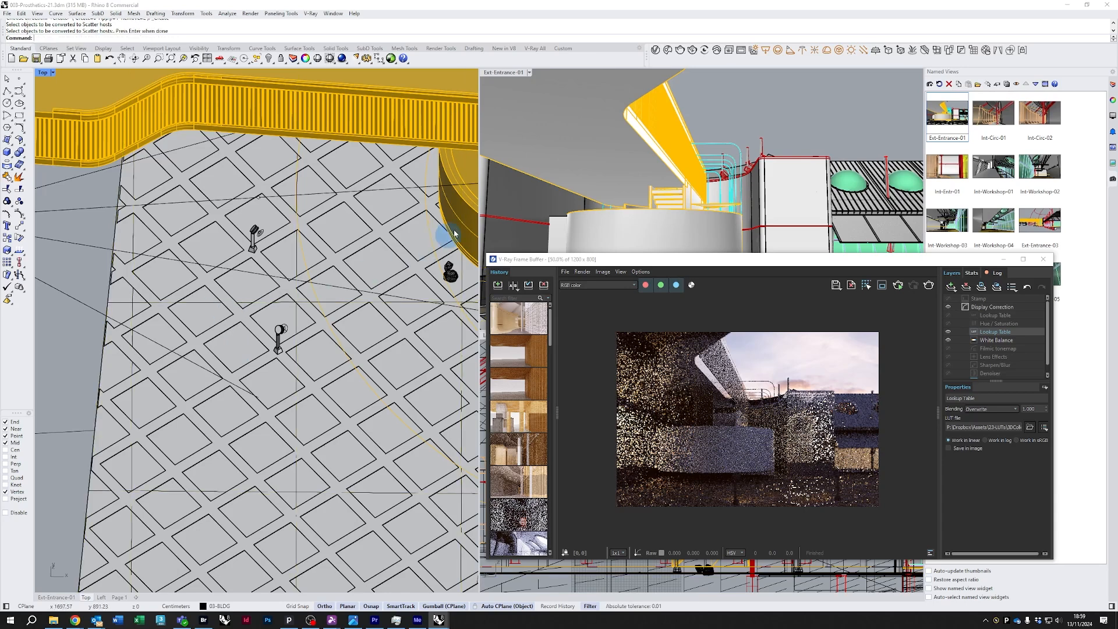
# Open the V-Ray Asset Editor, move it aside, and switch to its Geometries assets
pyautogui.click(655, 51)
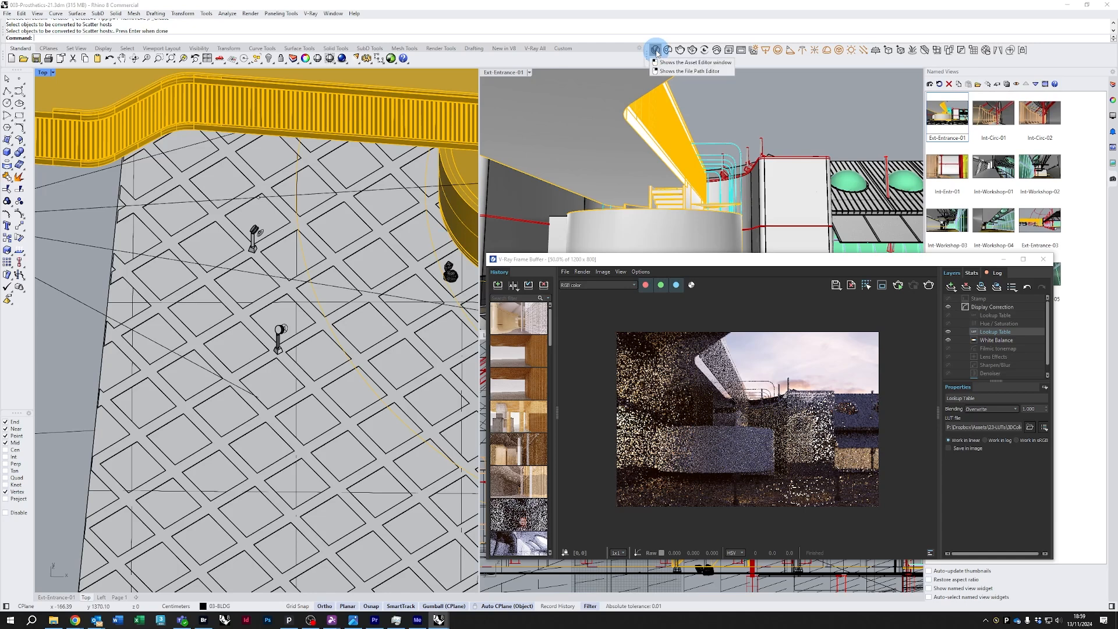
pyautogui.click(471, 109)
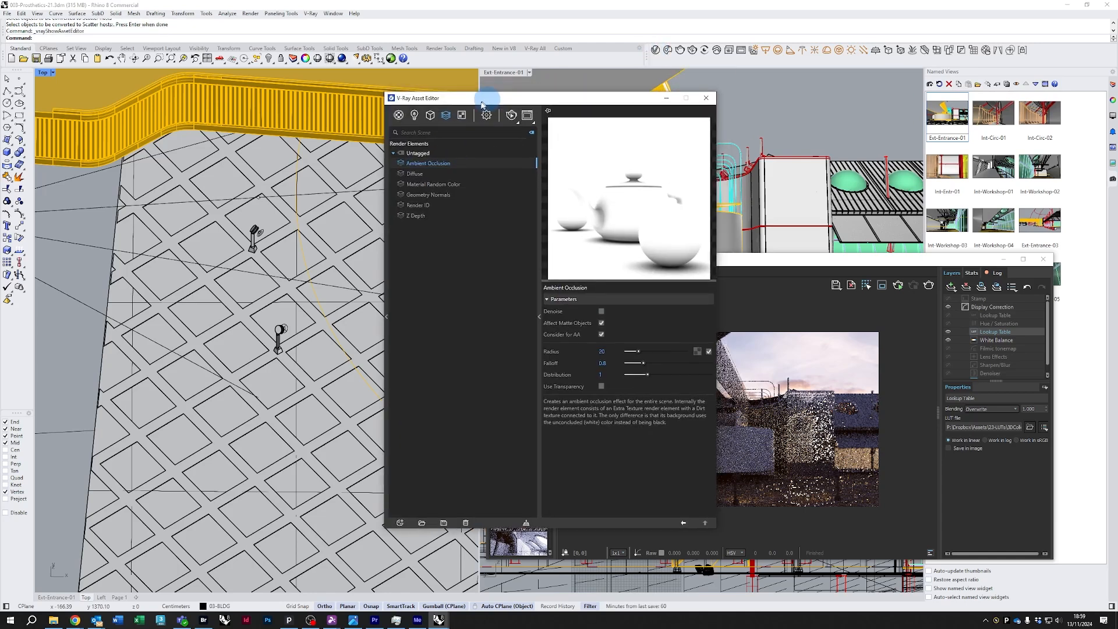
pyautogui.moveTo(506, 93); pyautogui.dragTo(271, 178)
pyautogui.click(219, 241)
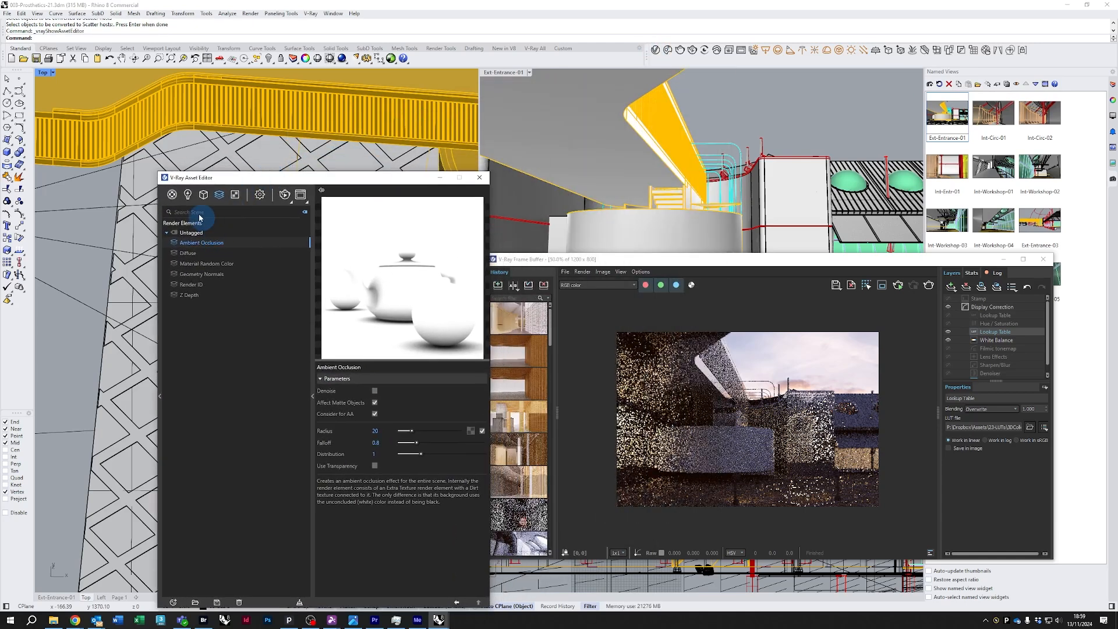
pyautogui.click(203, 195)
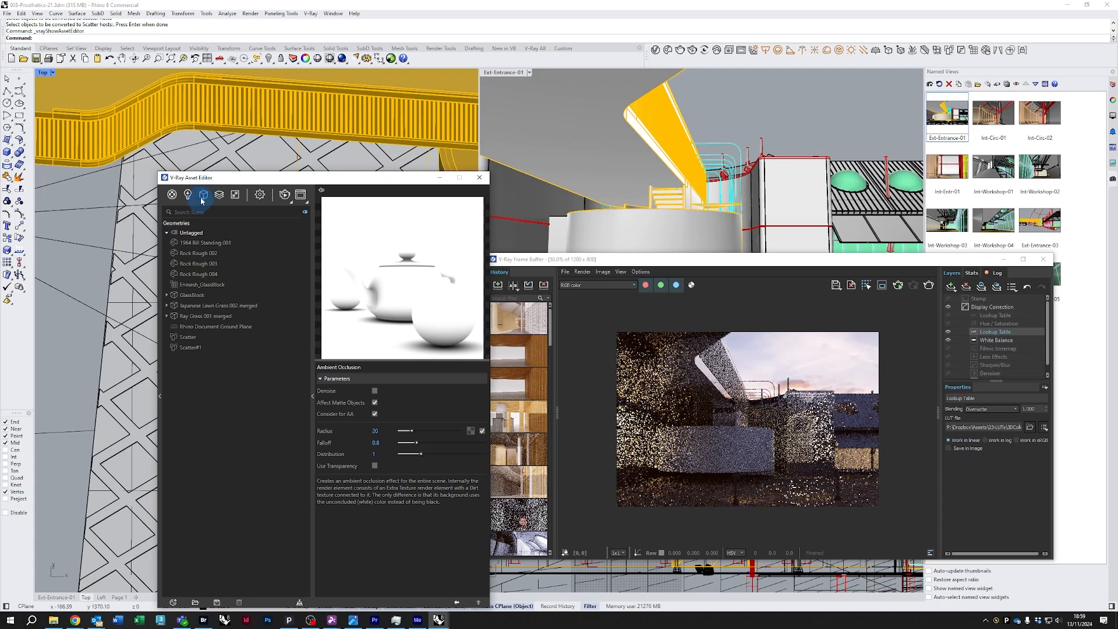
pyautogui.click(203, 348)
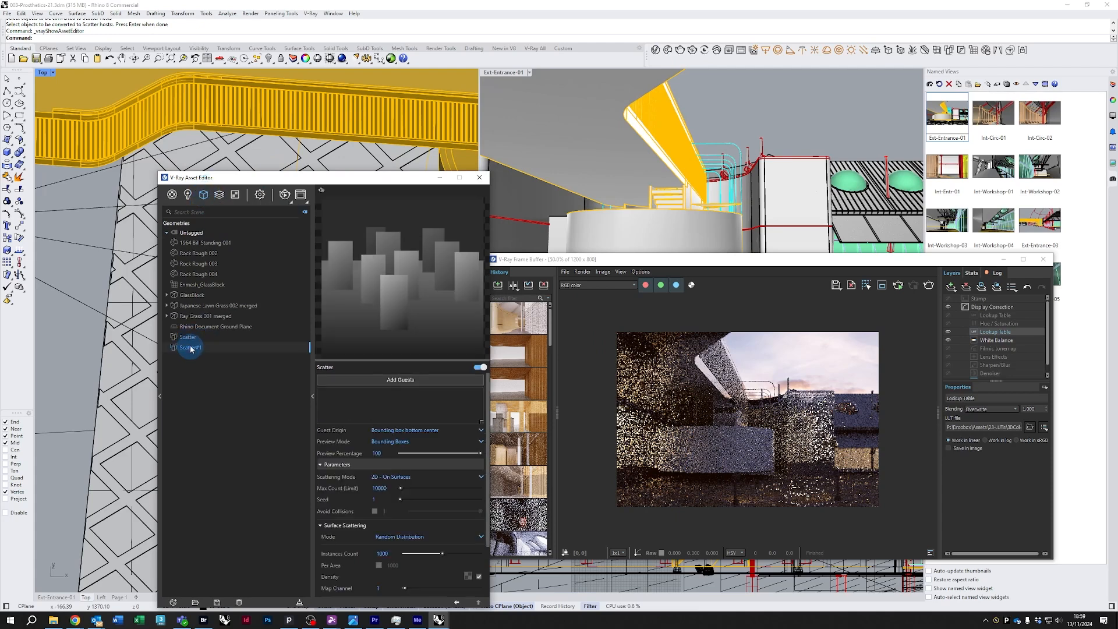
# Delete the geometry asset named Scatter from the Asset Editor
pyautogui.rightClick(192, 339)
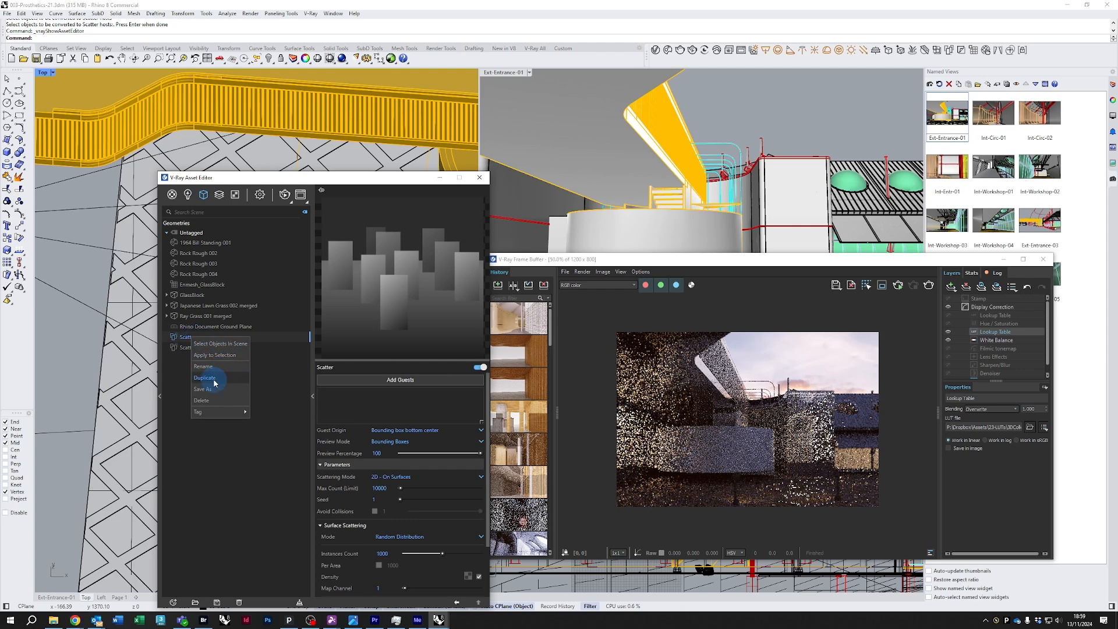
pyautogui.click(198, 352)
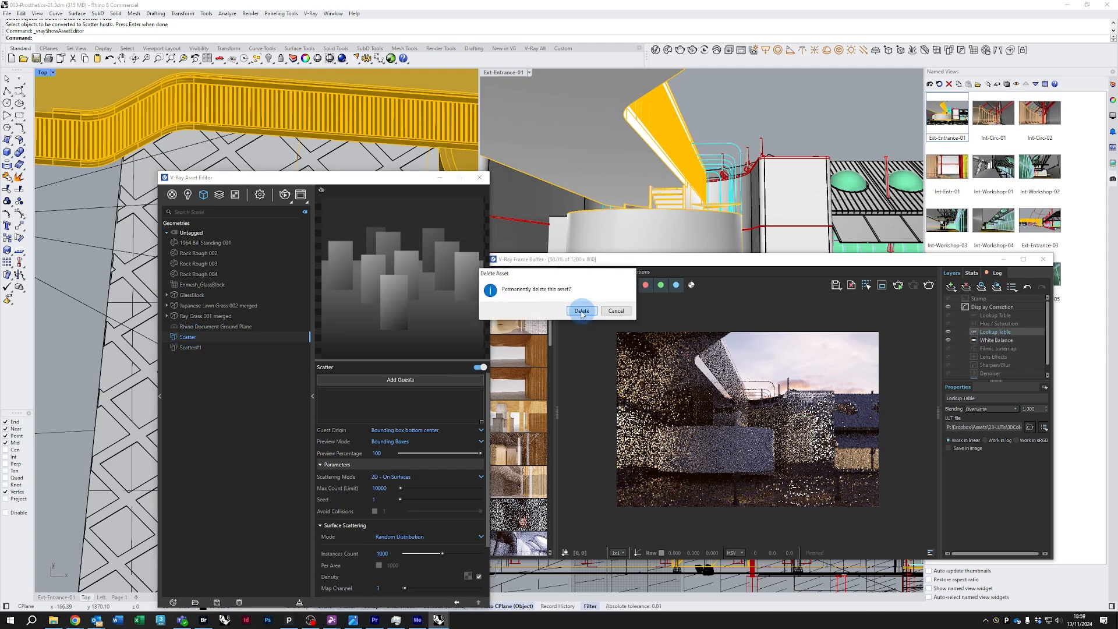
pyautogui.click(581, 310)
# Review the Scatter#1 parameters and move the Asset Editor window aside
pyautogui.click(194, 340)
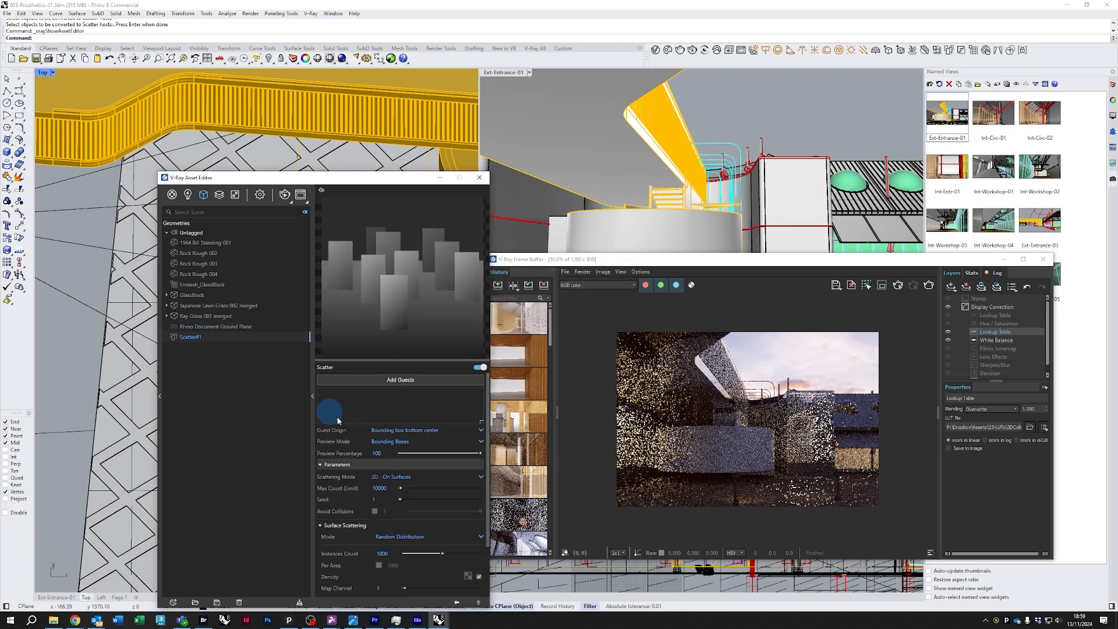
pyautogui.click(346, 461)
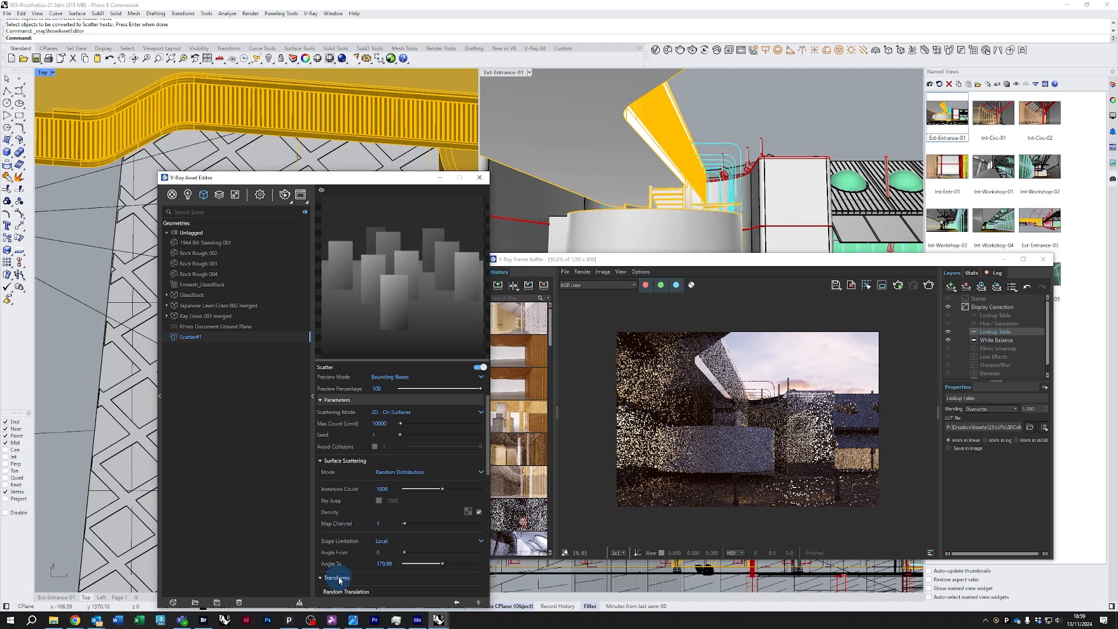
pyautogui.scroll(3, 344, 568)
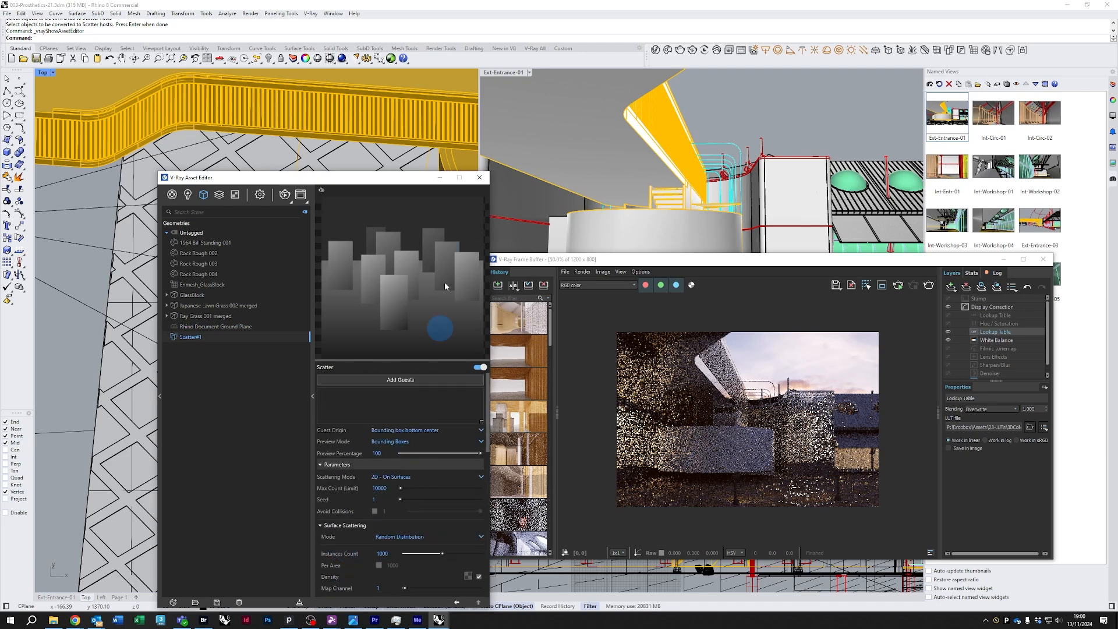
pyautogui.moveTo(338, 183); pyautogui.dragTo(590, 145)
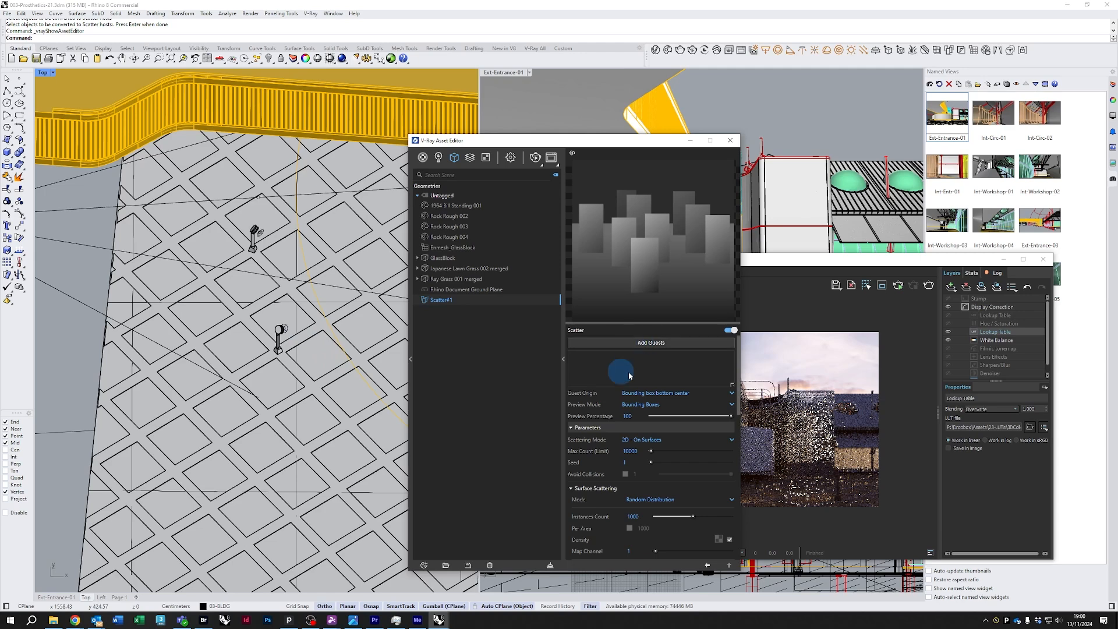
# Select the Ray Grass 001 and Japanese Lawn Grass 002 proxies and add them as guests of Scatter#1
pyautogui.moveTo(366, 354); pyautogui.dragTo(197, 367, button='right')
pyautogui.scroll(8, 286, 291)
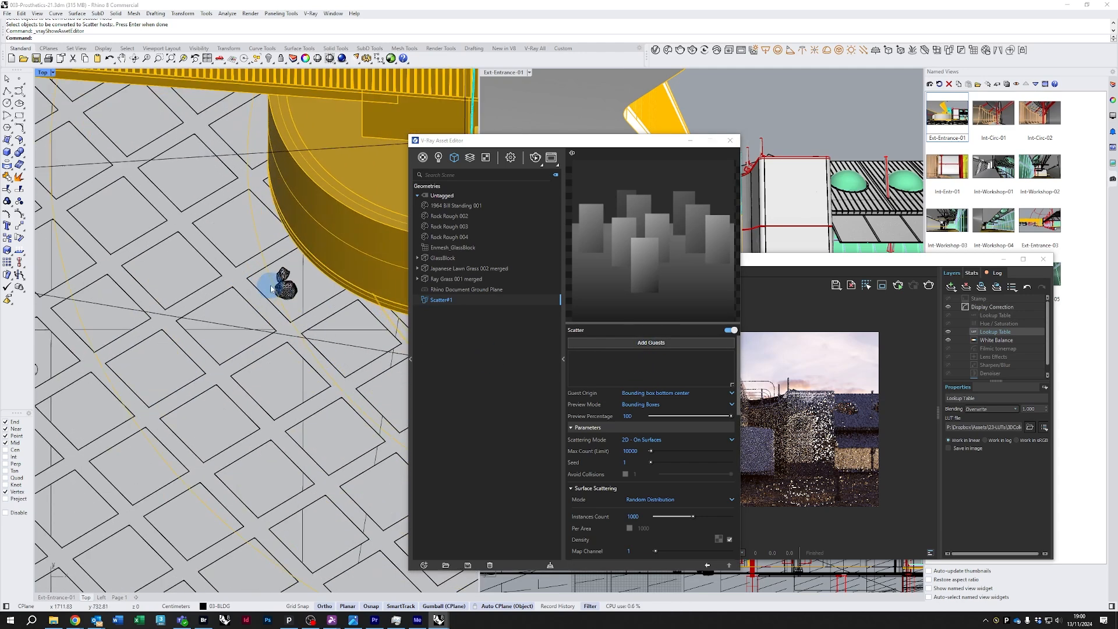
pyautogui.click(291, 302)
pyautogui.keyDown('shift'); pyautogui.click(289, 259); pyautogui.keyUp('shift')
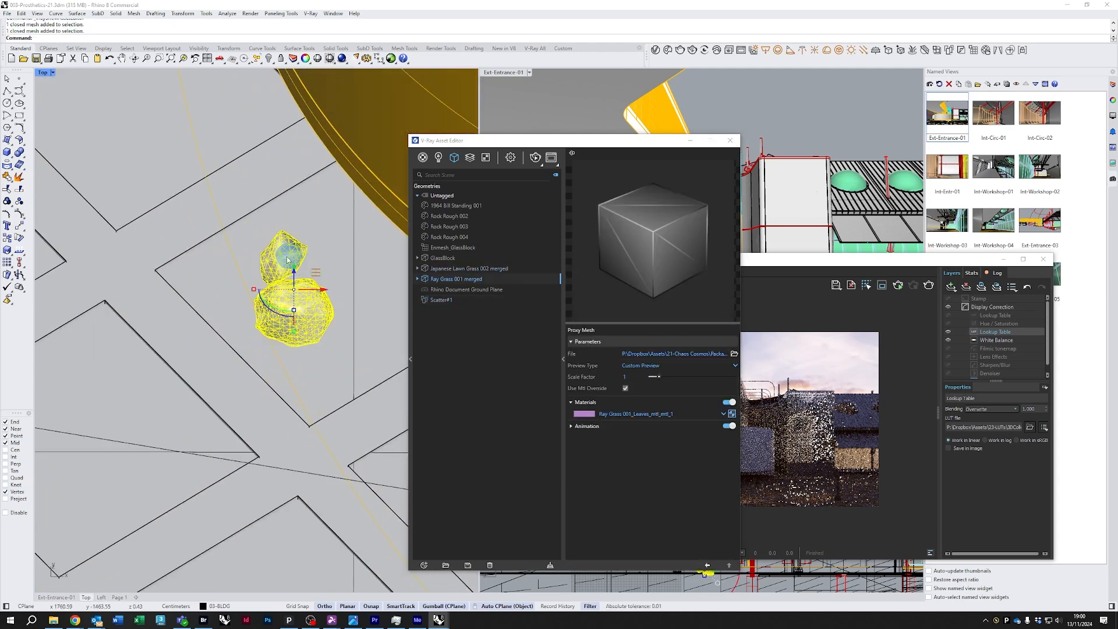
pyautogui.click(441, 270)
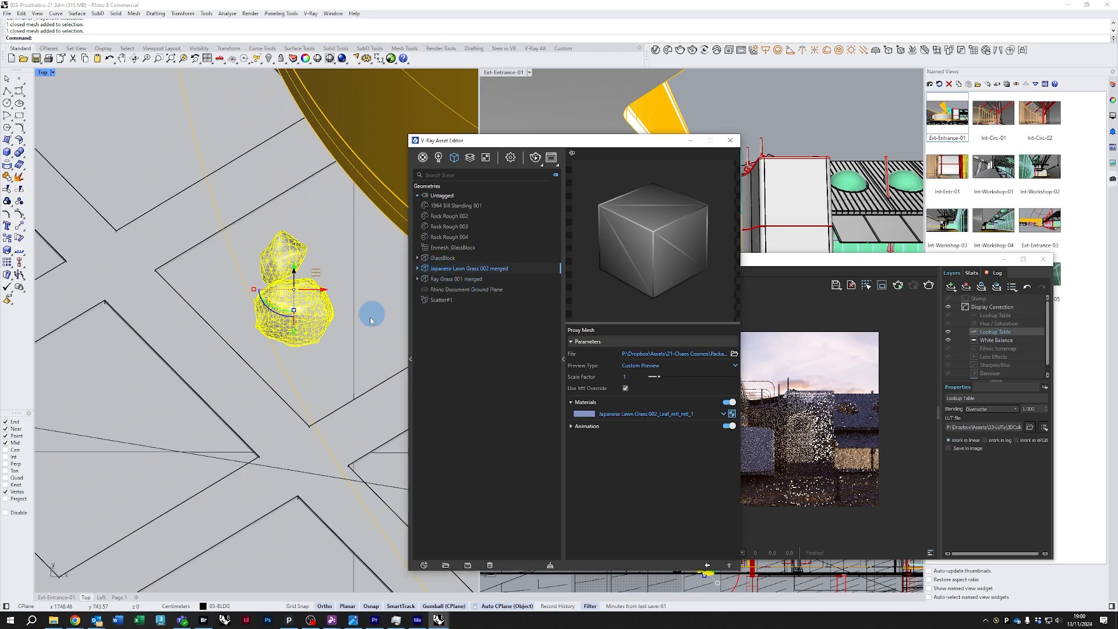
pyautogui.click(441, 300)
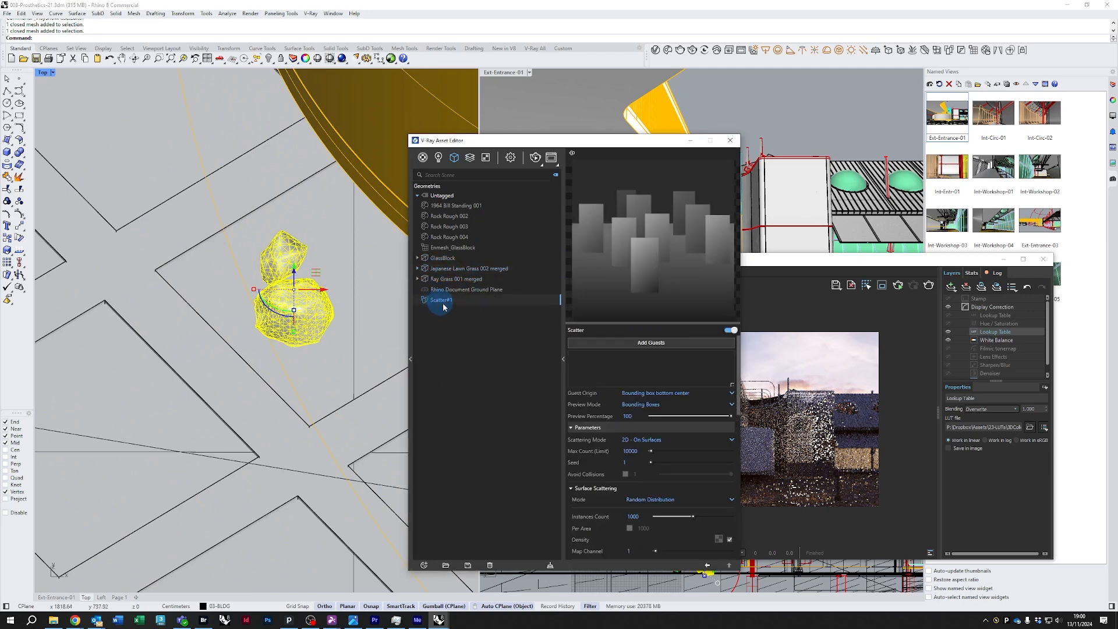
pyautogui.click(664, 343)
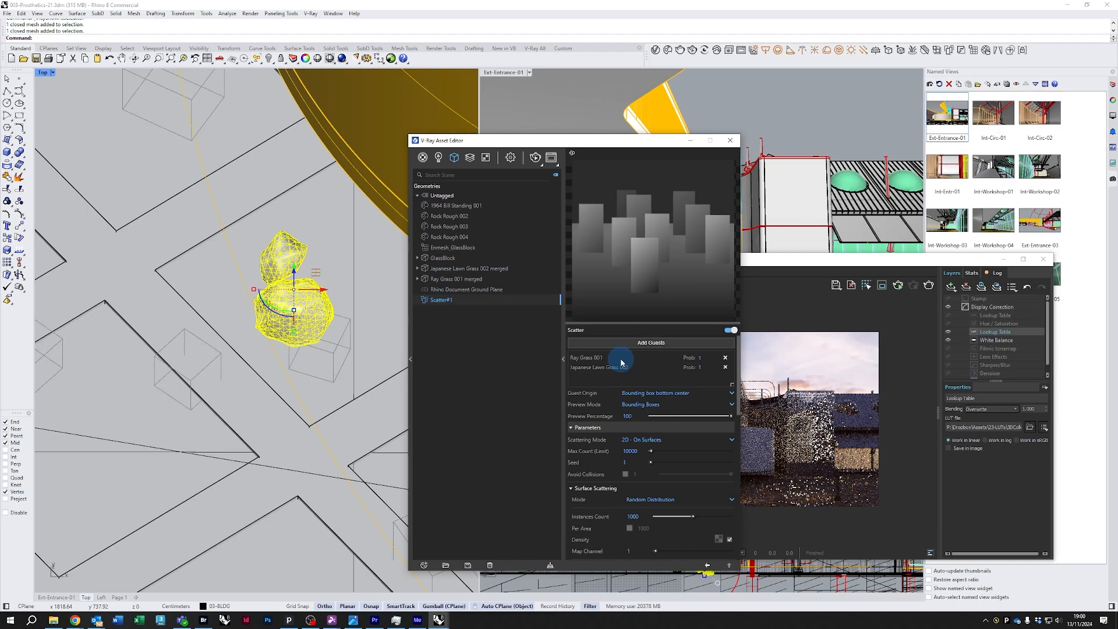
# Inspect the scattered guest boxes across the ground surface in the Top viewport
pyautogui.scroll(-3, 279, 382)
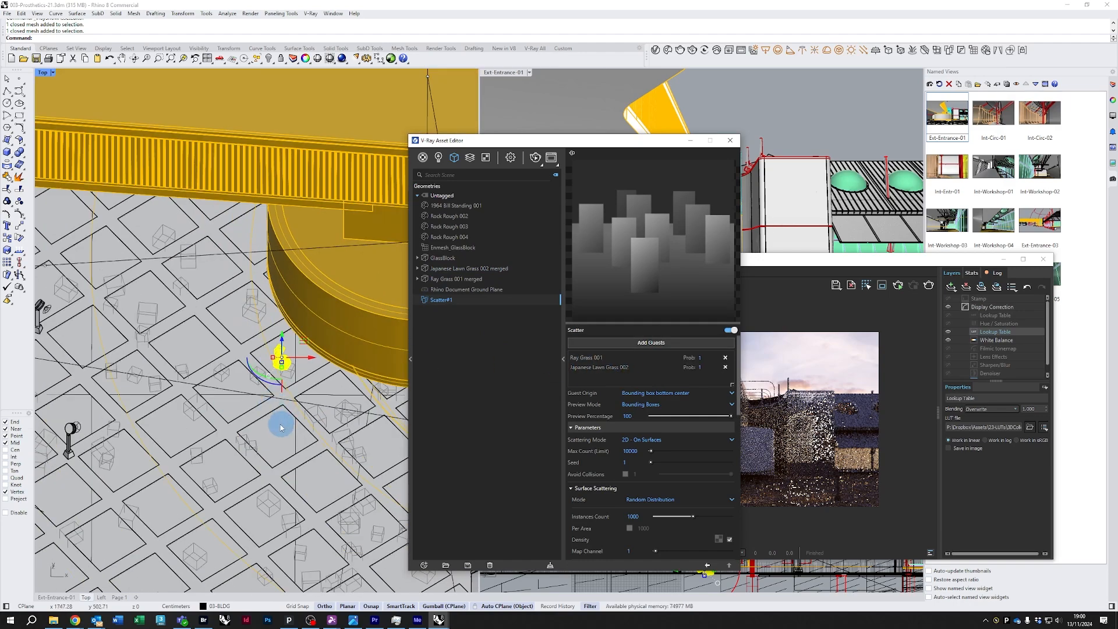
pyautogui.scroll(-3, 269, 430)
pyautogui.moveTo(252, 518); pyautogui.dragTo(289, 344, button='right')
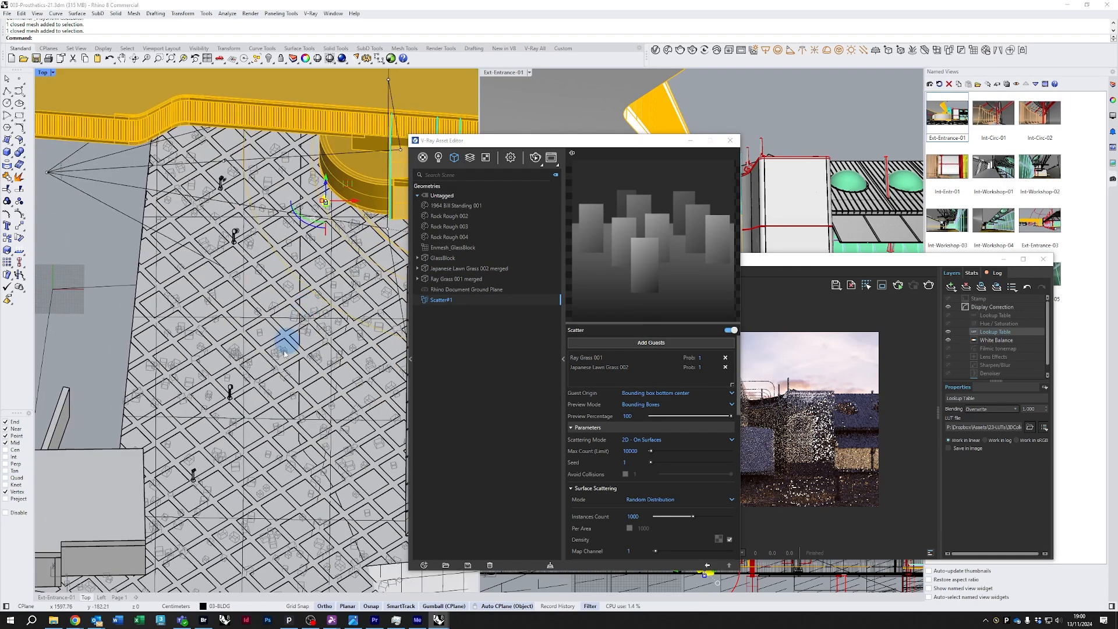
pyautogui.click(145, 341)
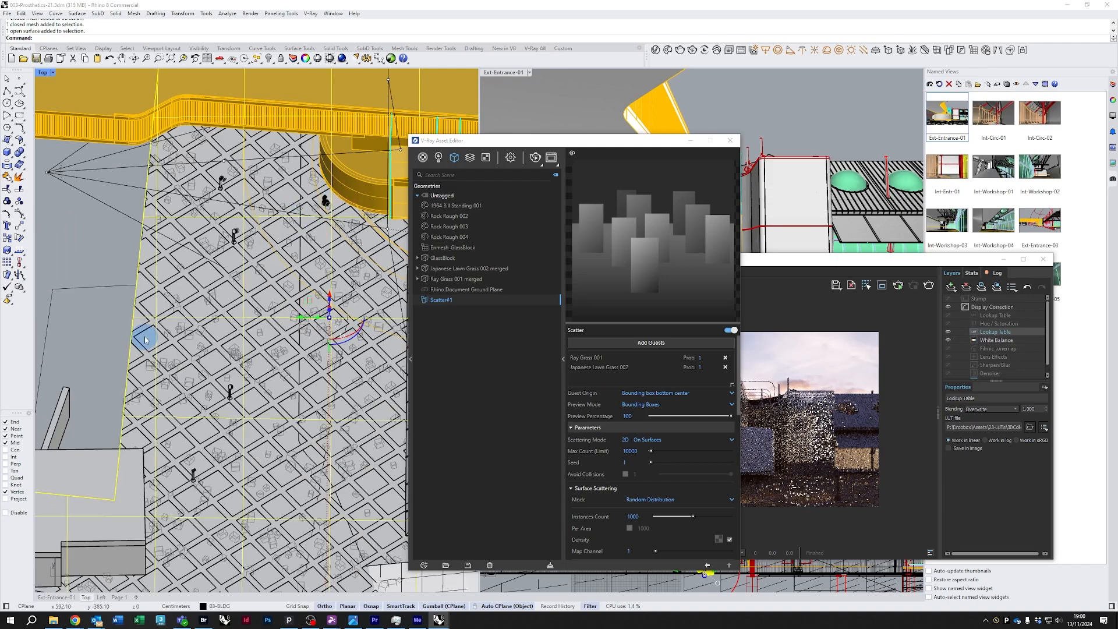
pyautogui.scroll(-5, 145, 340)
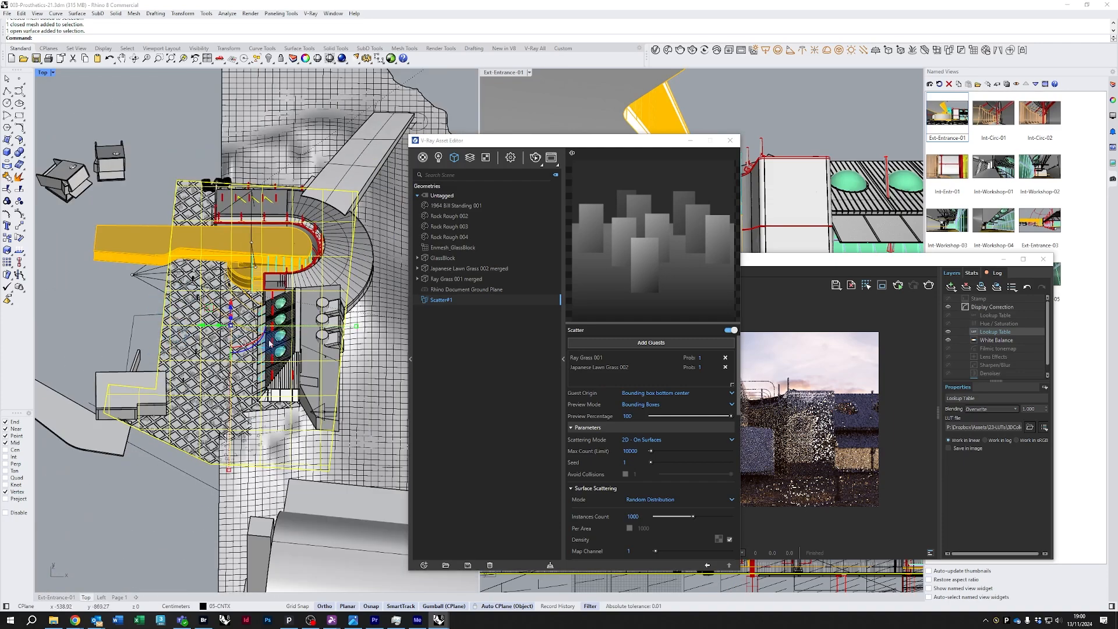
pyautogui.scroll(10, 232, 305)
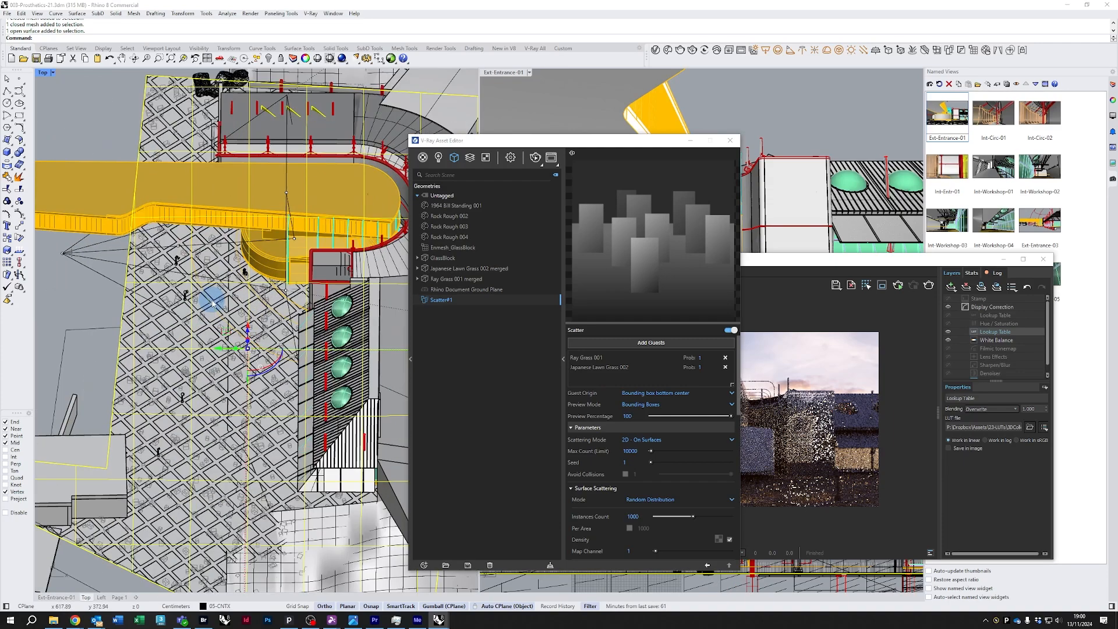
pyautogui.click(545, 192)
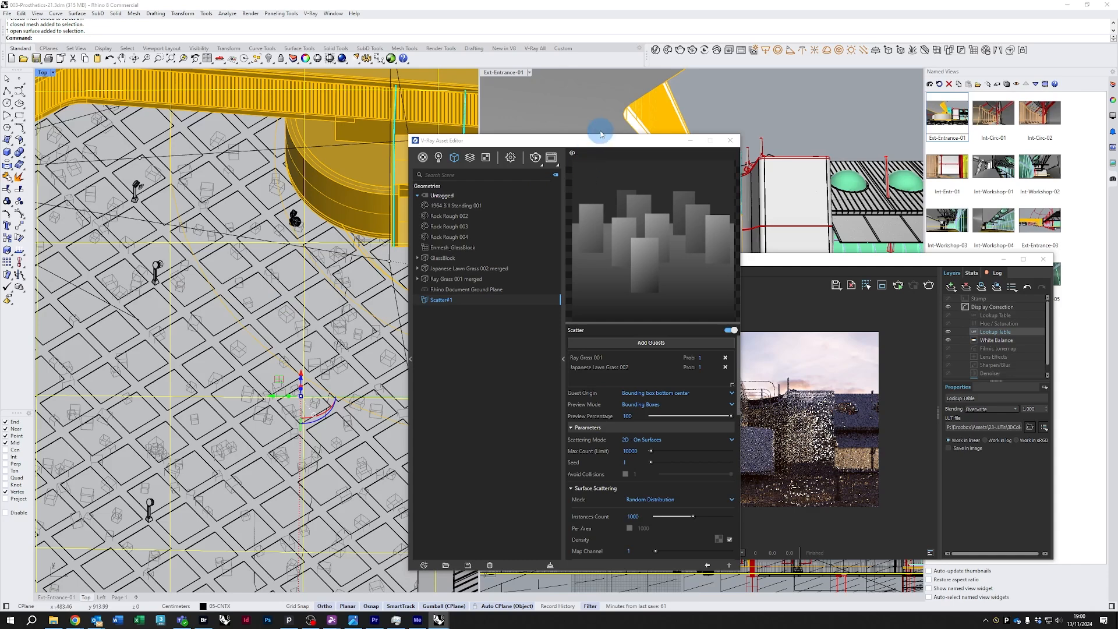
# Start an interactive V-Ray render of the Ext-Entrance-01 viewport
pyautogui.click(519, 83)
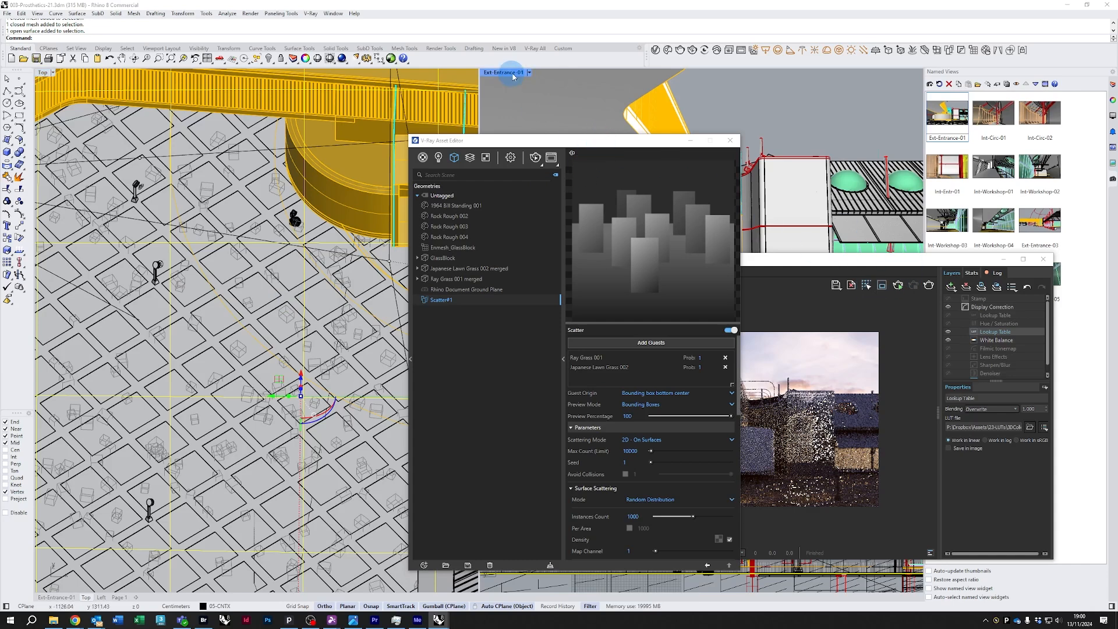
pyautogui.click(693, 51)
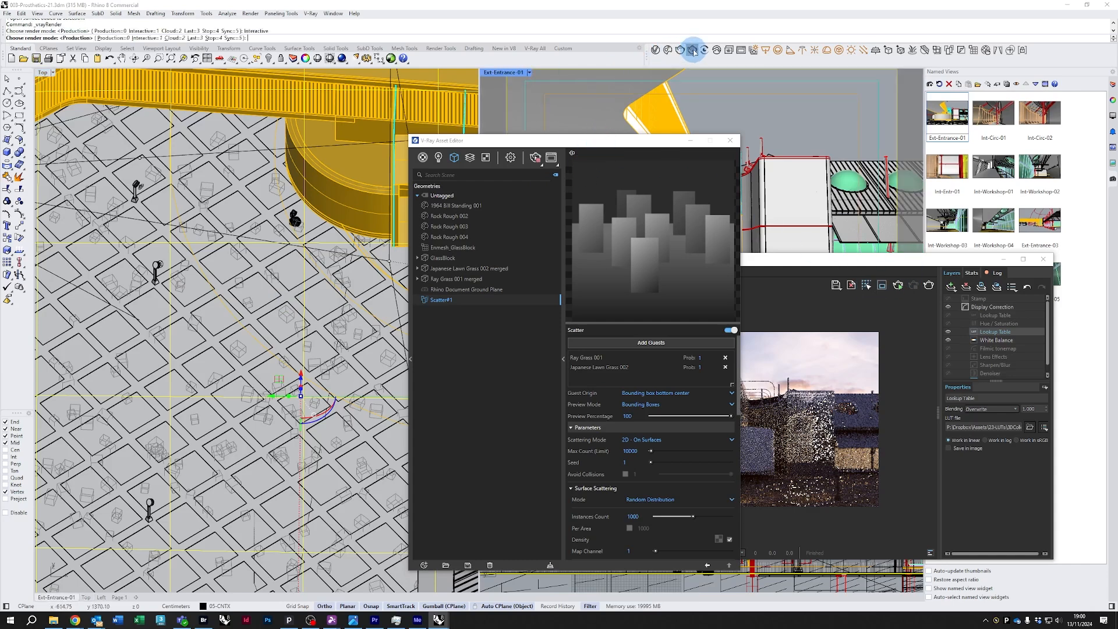
pyautogui.click(585, 143)
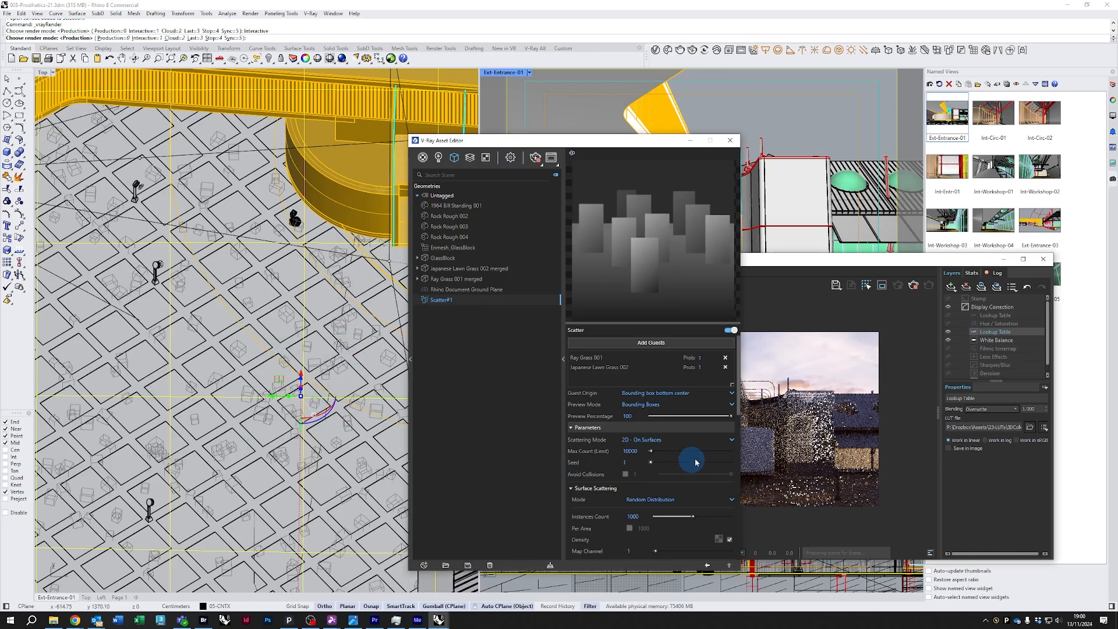
# Set the scatter's Max Count (Limit) and Instances Count both to 30000
pyautogui.moveTo(627, 450); pyautogui.dragTo(616, 453)
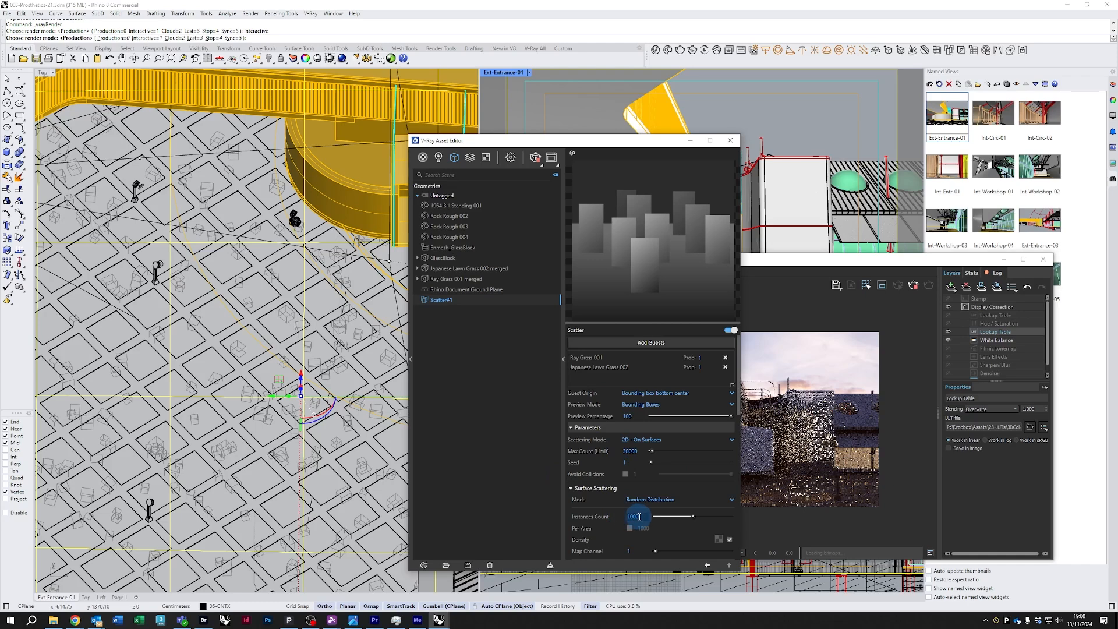
pyautogui.moveTo(639, 516); pyautogui.dragTo(563, 519)
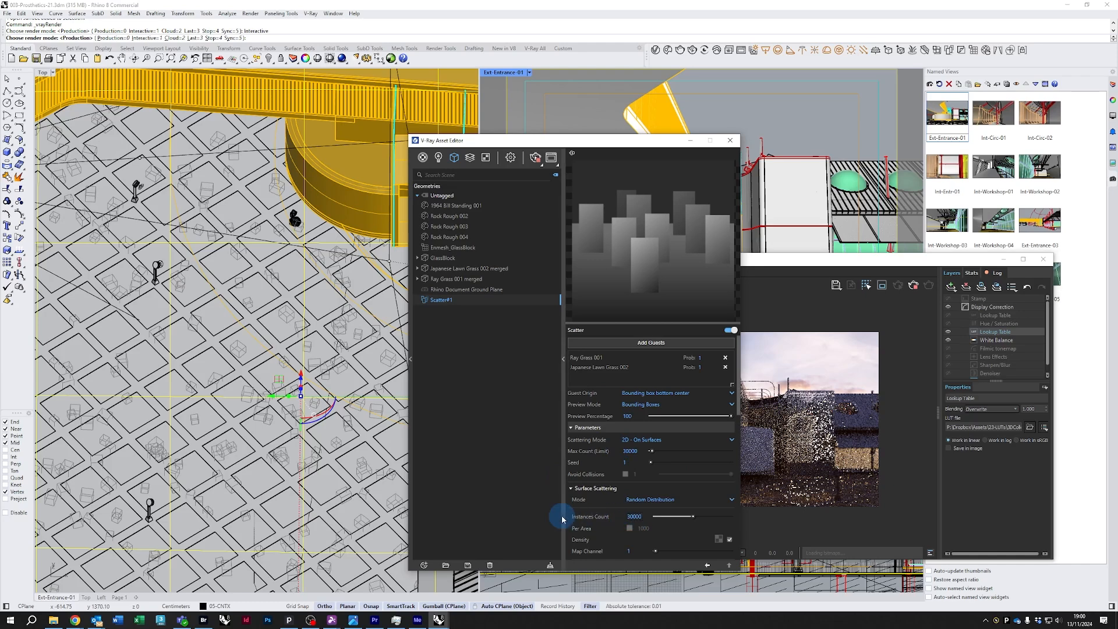
# Scroll through the Scatter#1 parameters, including transforms and area modifiers
pyautogui.moveTo(622, 140); pyautogui.dragTo(599, 122)
pyautogui.scroll(-5, 316, 352)
pyautogui.scroll(-5, 583, 465)
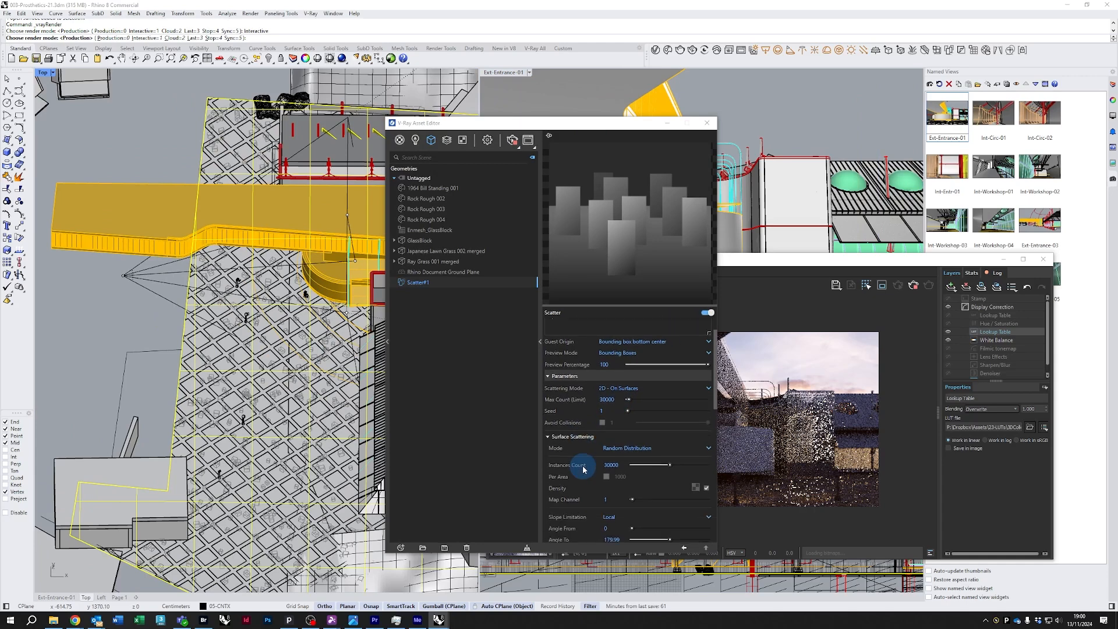
pyautogui.scroll(-5, 582, 469)
pyautogui.scroll(-3, 585, 460)
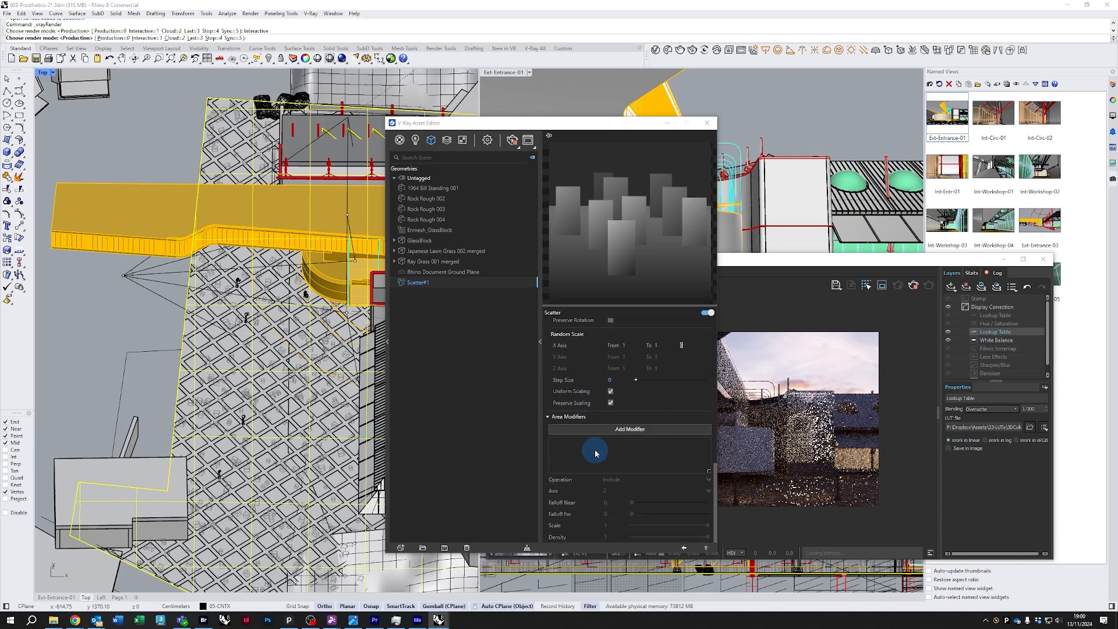
pyautogui.scroll(5, 595, 453)
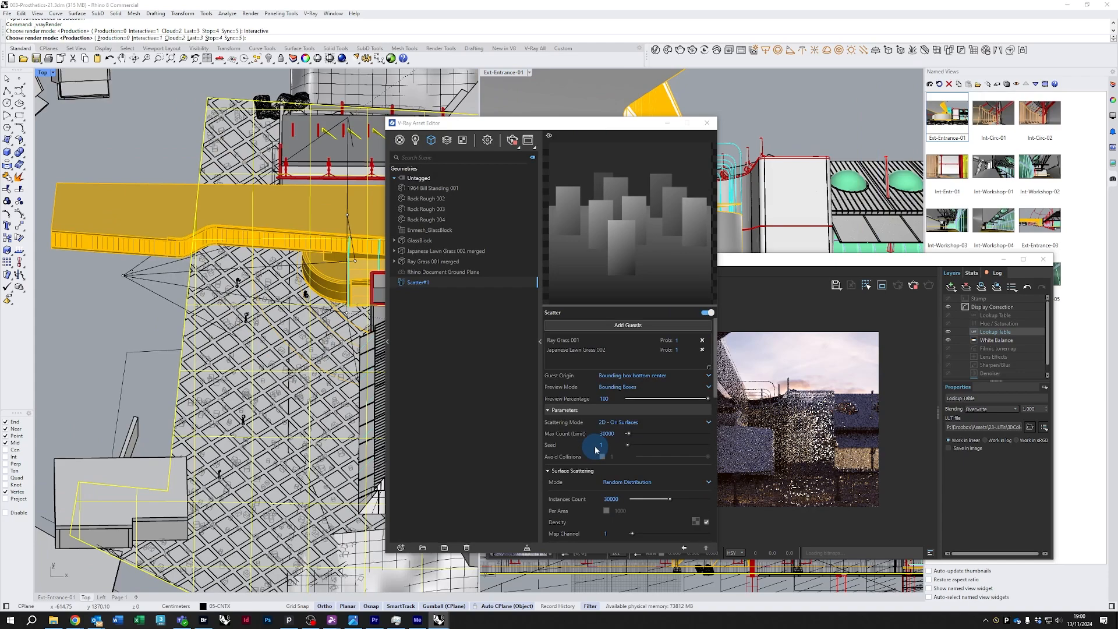
# Move the Asset Editor and frame buffer aside and zoom into the scattered guests in the Top viewport
pyautogui.moveTo(585, 146); pyautogui.dragTo(58, 175)
pyautogui.click(492, 260)
pyautogui.moveTo(684, 262); pyautogui.dragTo(680, 355)
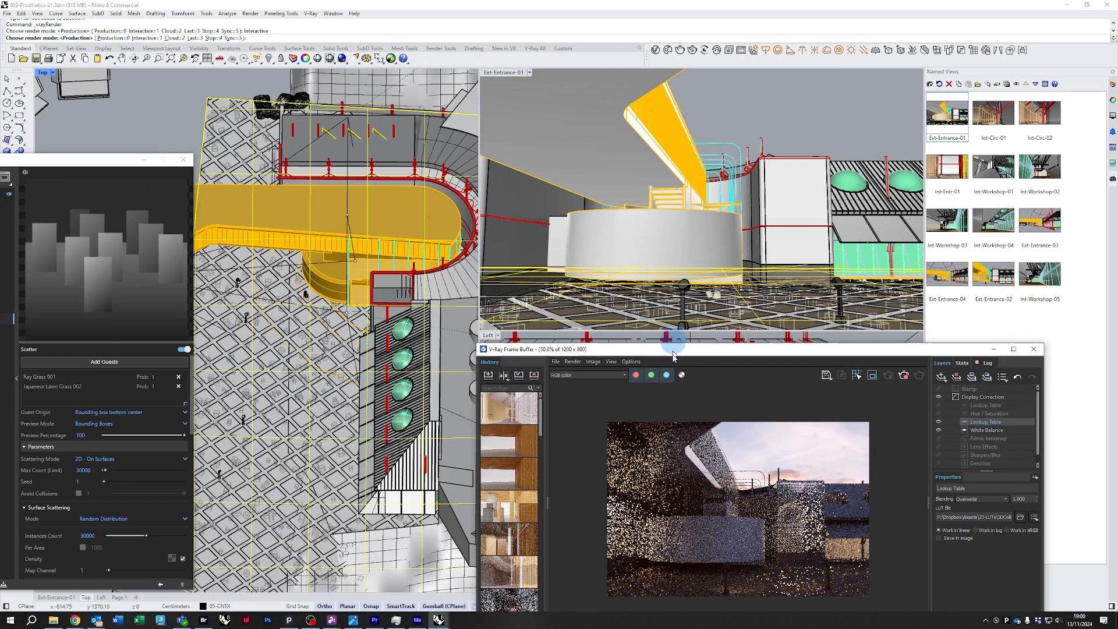
pyautogui.scroll(10, 323, 354)
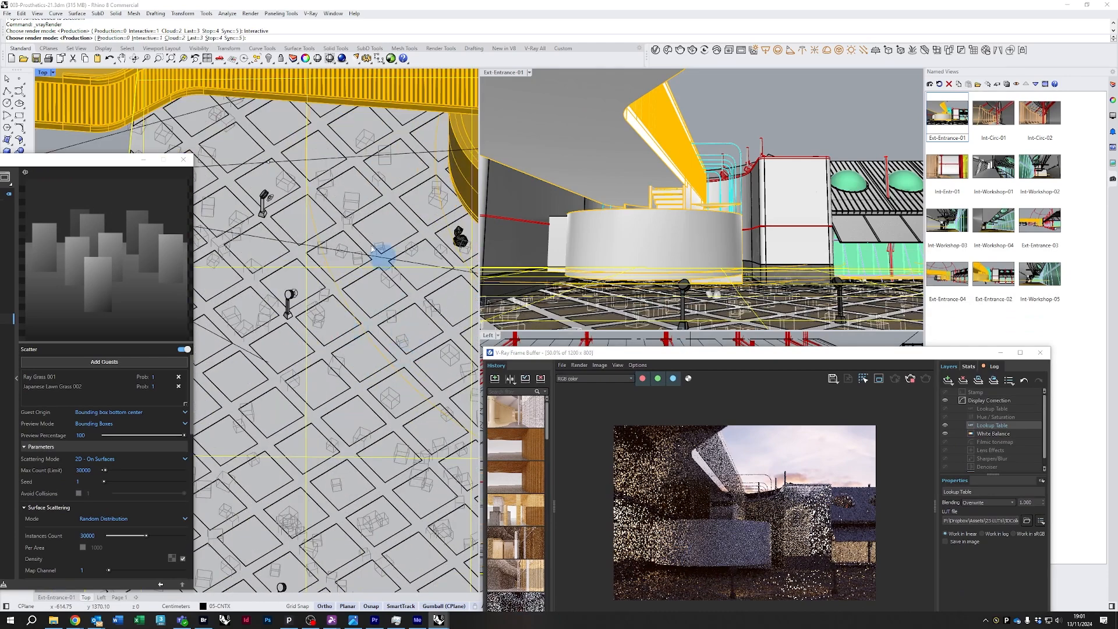
pyautogui.scroll(-3, 354, 326)
pyautogui.scroll(2, 358, 331)
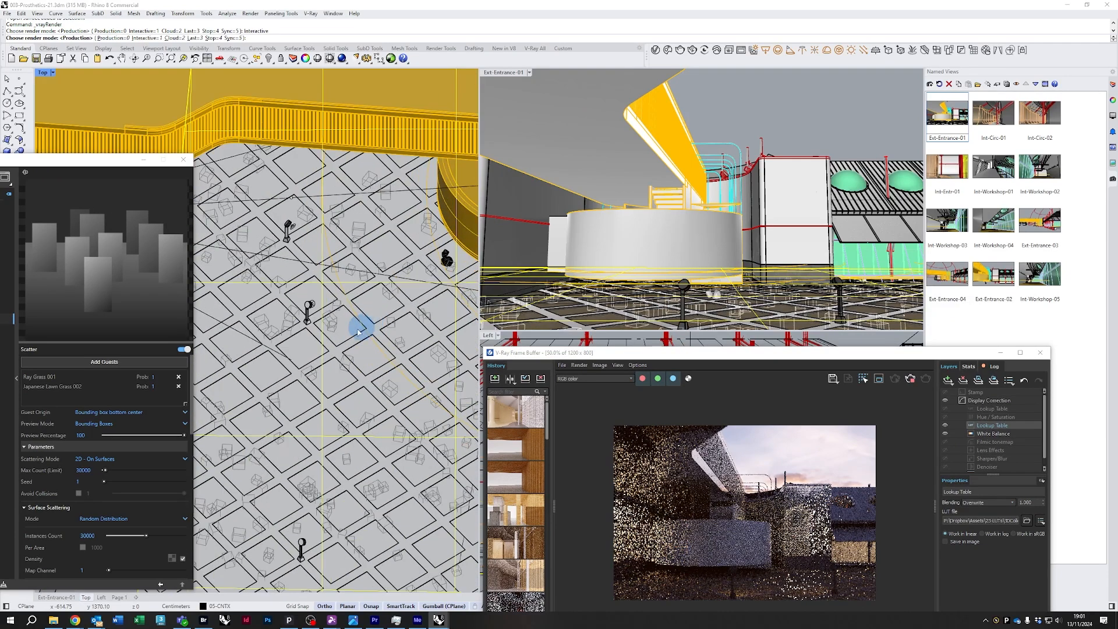
pyautogui.scroll(4, 358, 330)
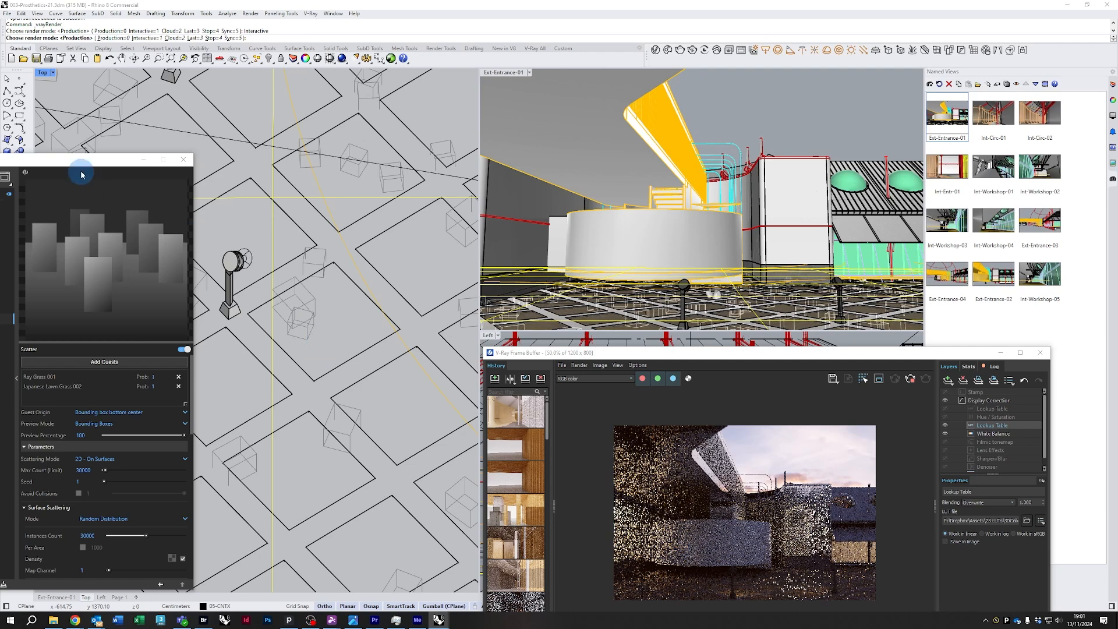
# Bring the Asset Editor back and scroll Scatter#1 to the Area Modifiers section
pyautogui.moveTo(72, 160); pyautogui.dragTo(862, 220)
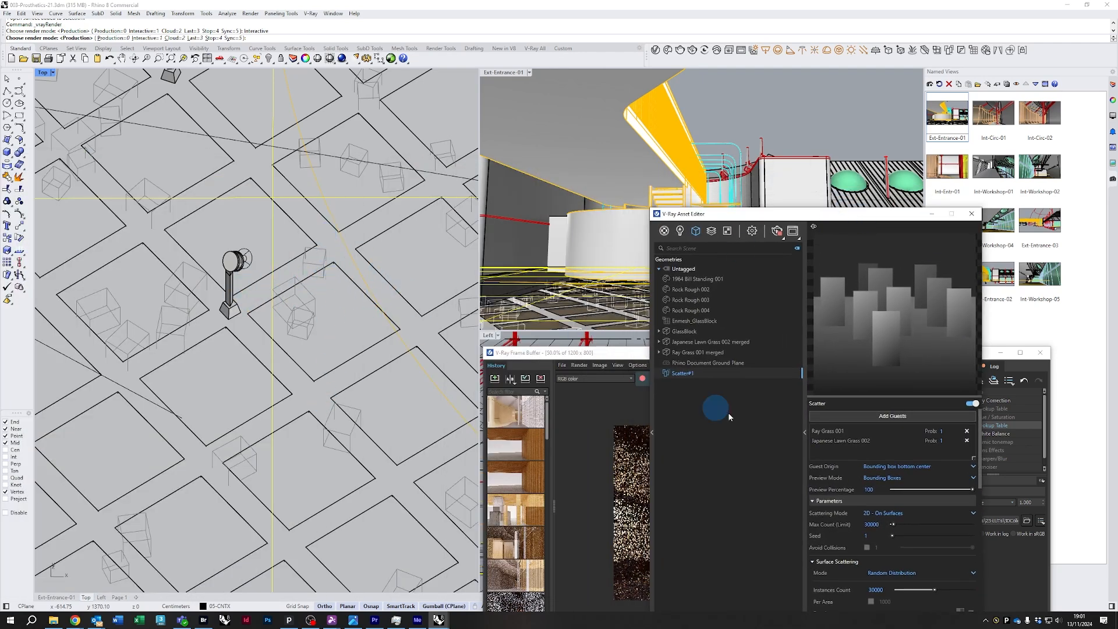
pyautogui.moveTo(799, 222); pyautogui.dragTo(736, 113)
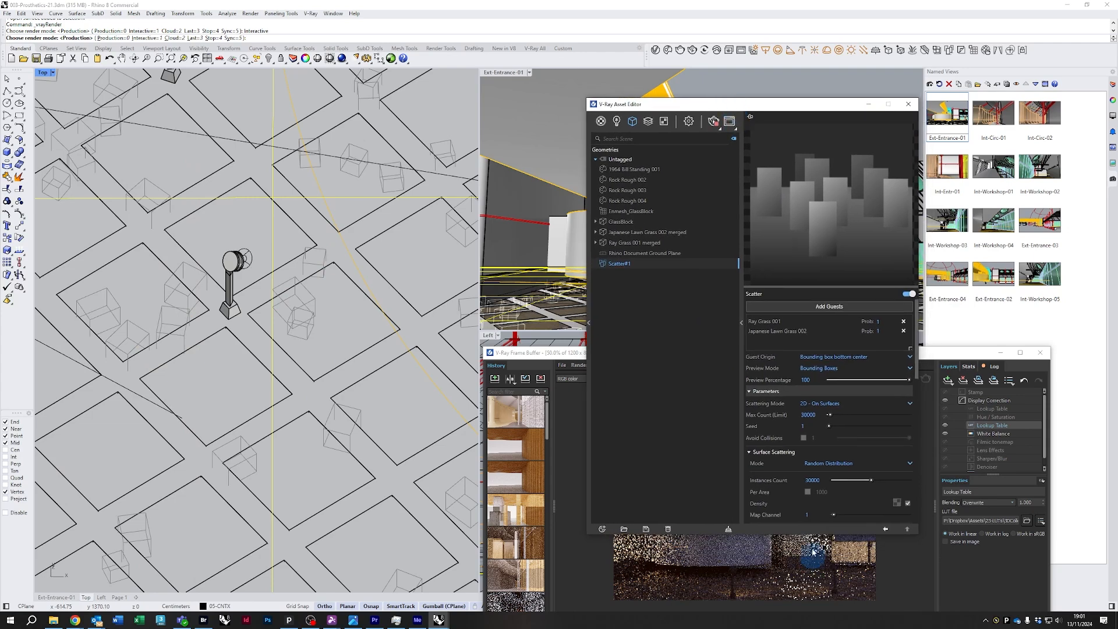
pyautogui.scroll(-5, 795, 464)
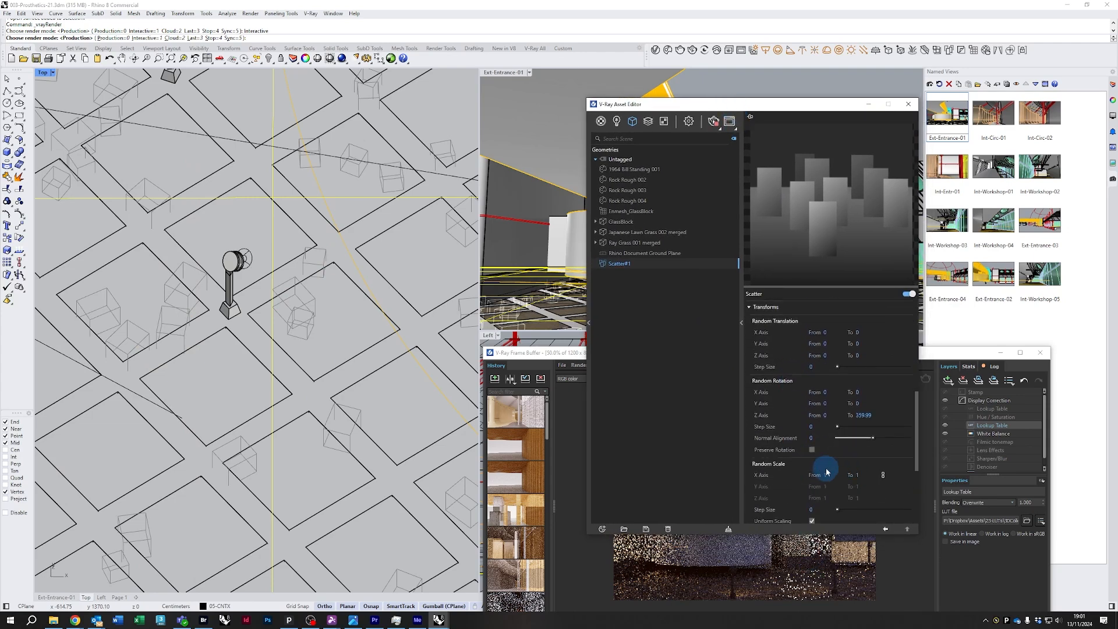
pyautogui.scroll(-5, 792, 475)
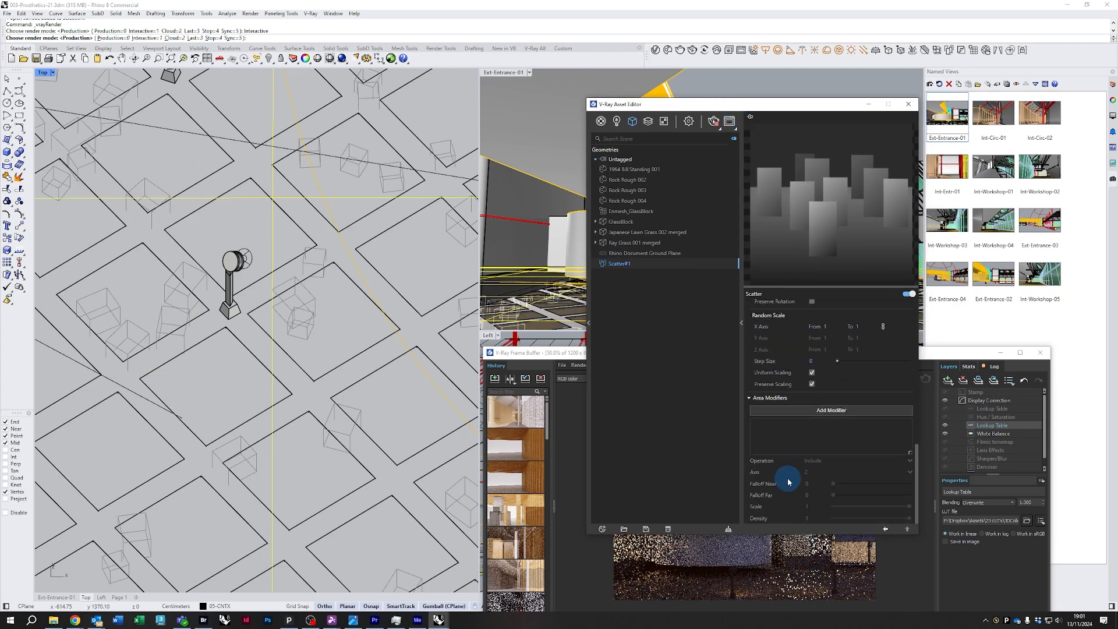
pyautogui.click(793, 410)
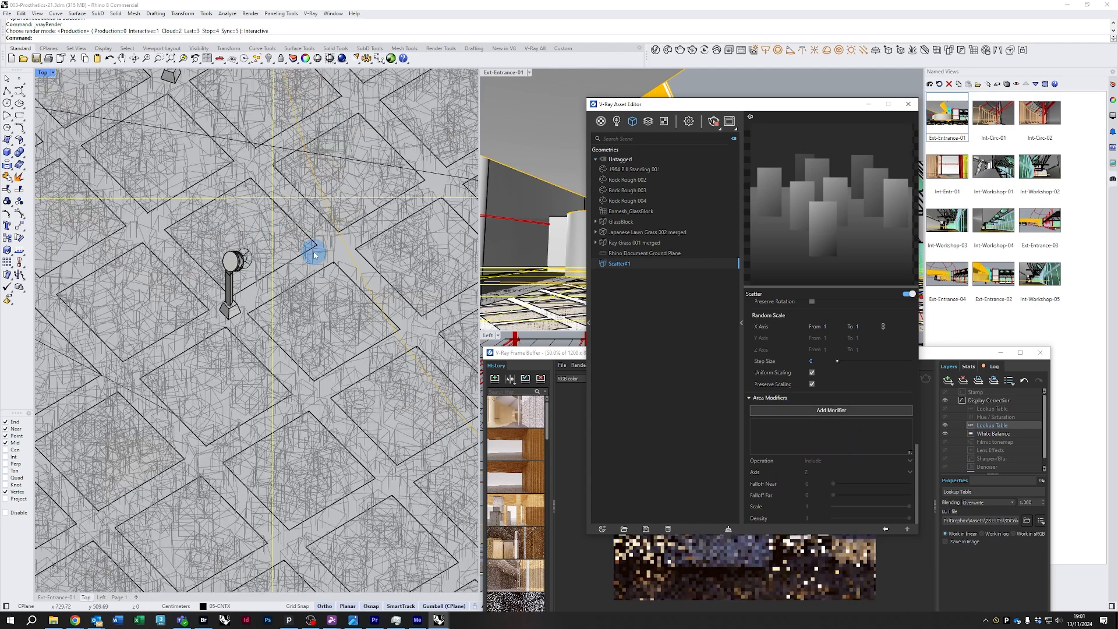
# Draw a render region over the lower ground area in the frame buffer and zoom into it
pyautogui.moveTo(565, 358); pyautogui.dragTo(587, 273)
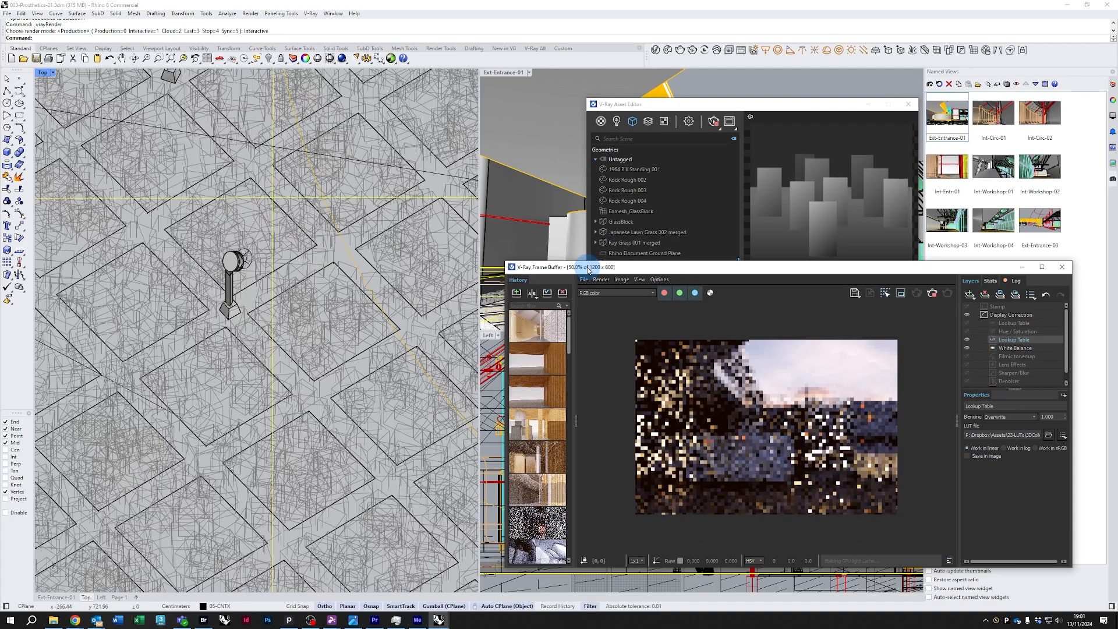
pyautogui.click(899, 299)
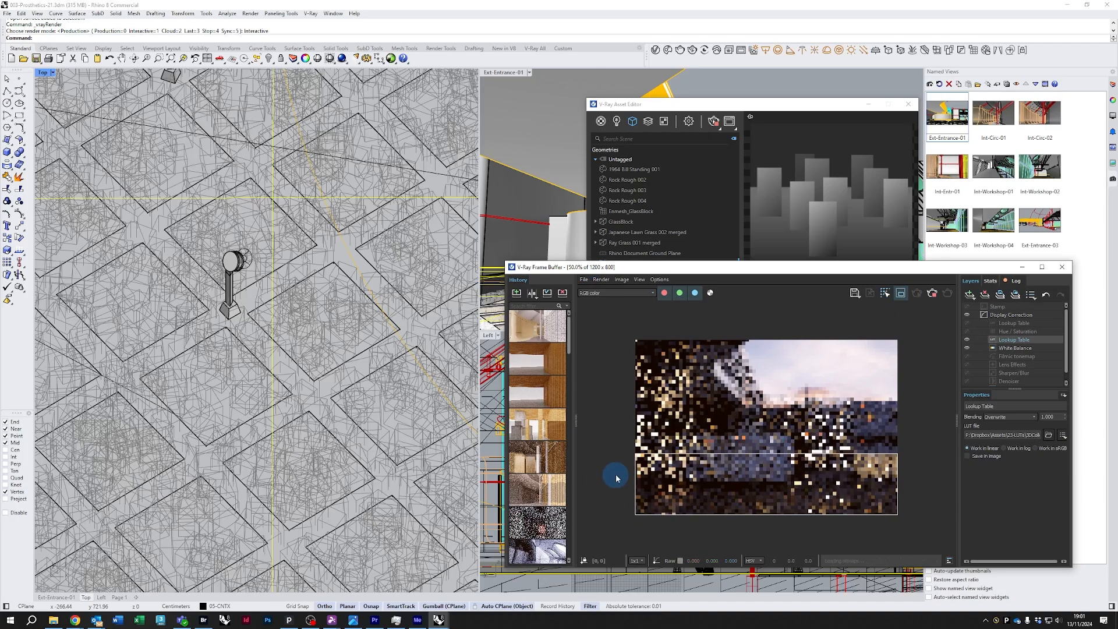
pyautogui.moveTo(615, 475); pyautogui.dragTo(917, 534)
pyautogui.scroll(1, 817, 499)
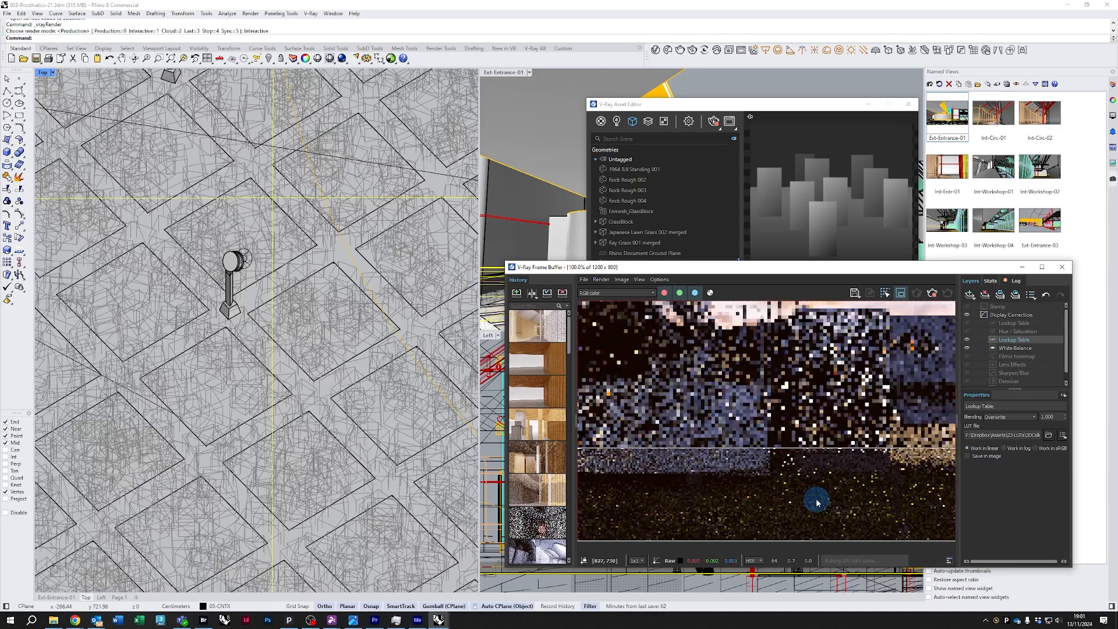
pyautogui.moveTo(737, 105); pyautogui.dragTo(284, 165)
pyautogui.moveTo(790, 283); pyautogui.dragTo(883, 341)
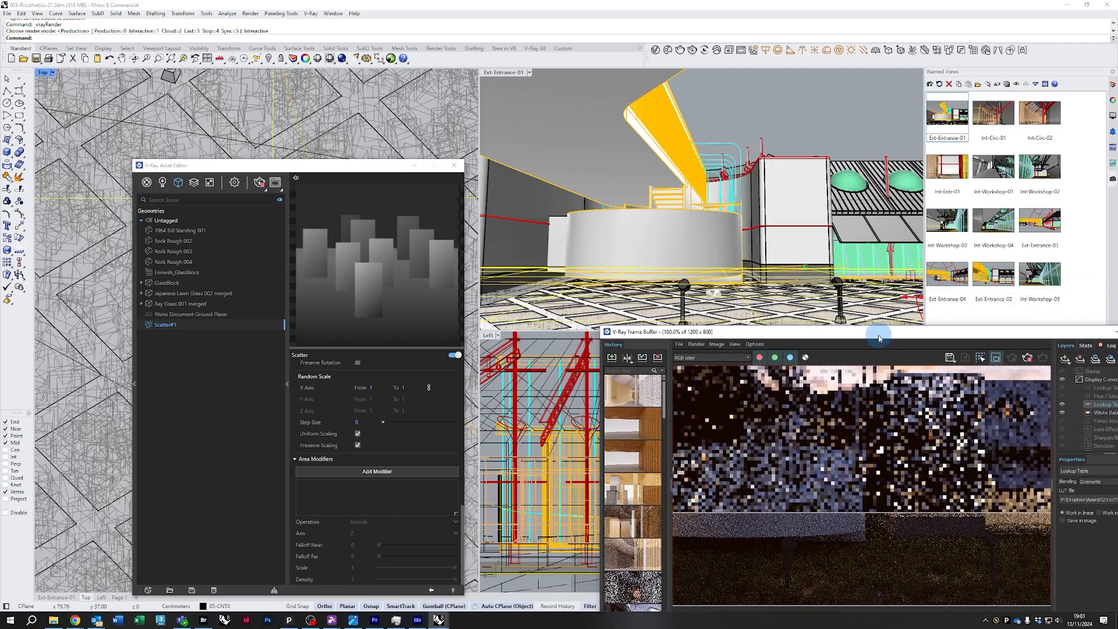
pyautogui.moveTo(345, 174); pyautogui.dragTo(691, 114)
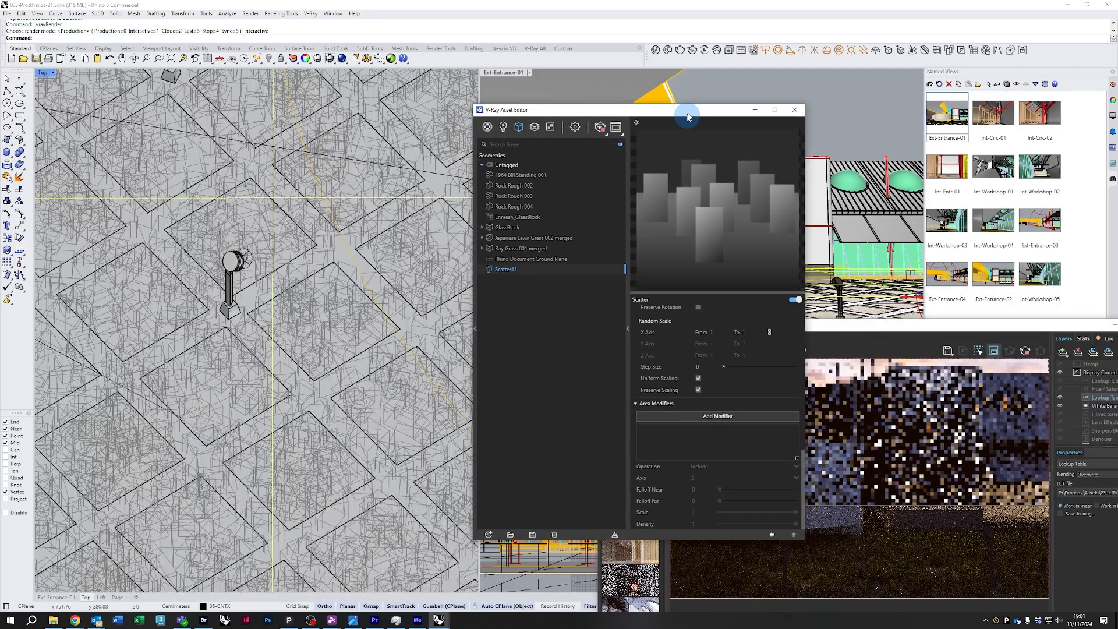
# Select the paving polysurface and add it as an area modifier to Scatter#1 with the Exclude operation
pyautogui.click(311, 266)
pyautogui.scroll(2, 326, 282)
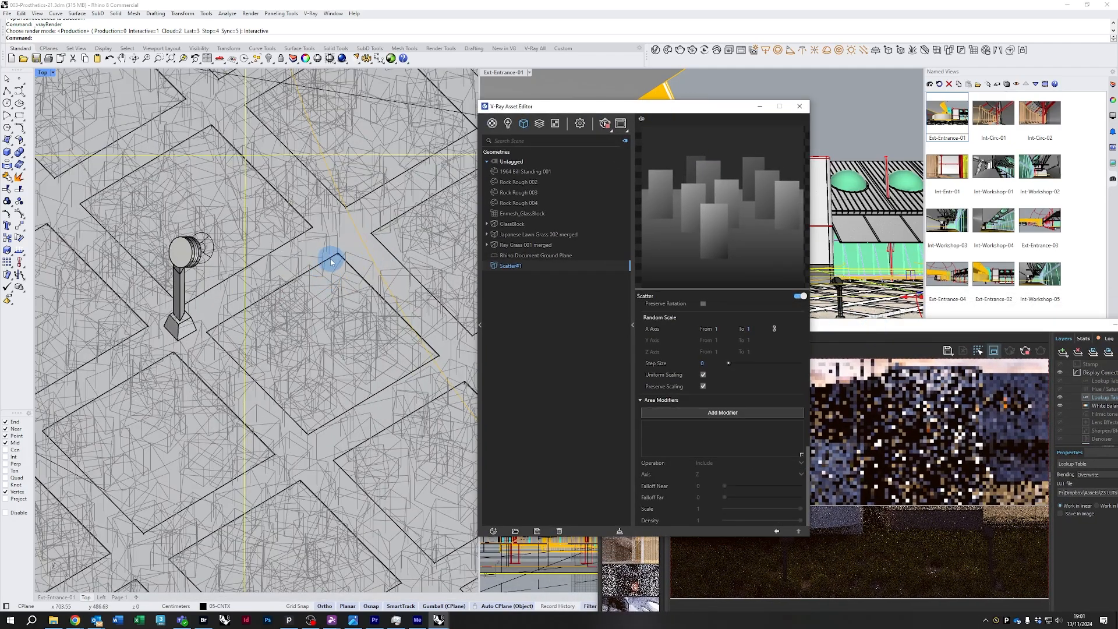
pyautogui.click(330, 261)
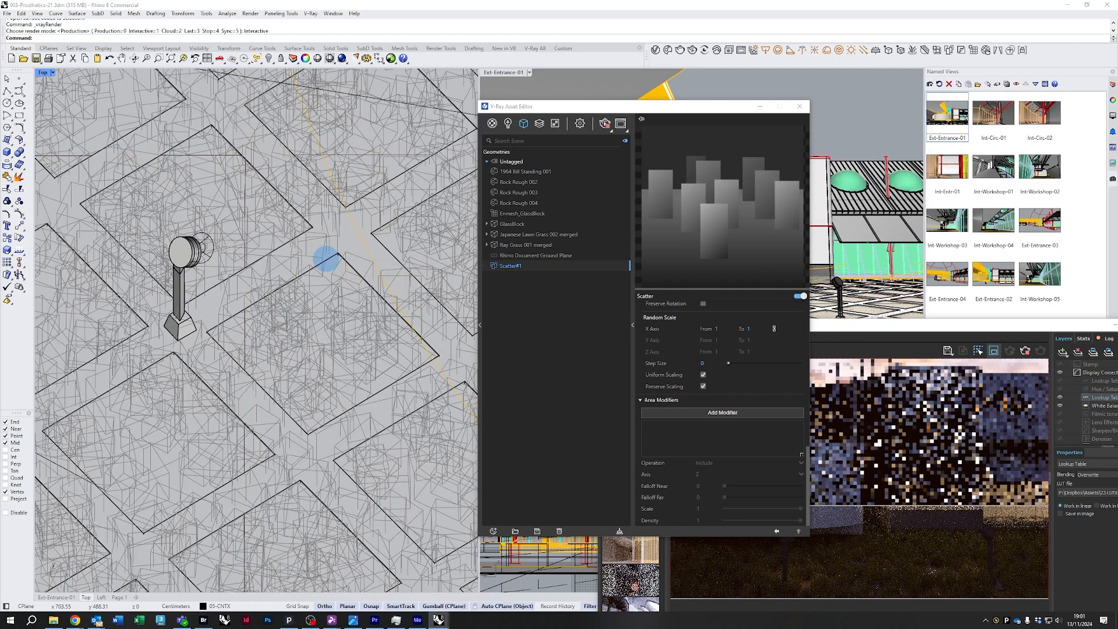
pyautogui.click(326, 258)
pyautogui.click(717, 411)
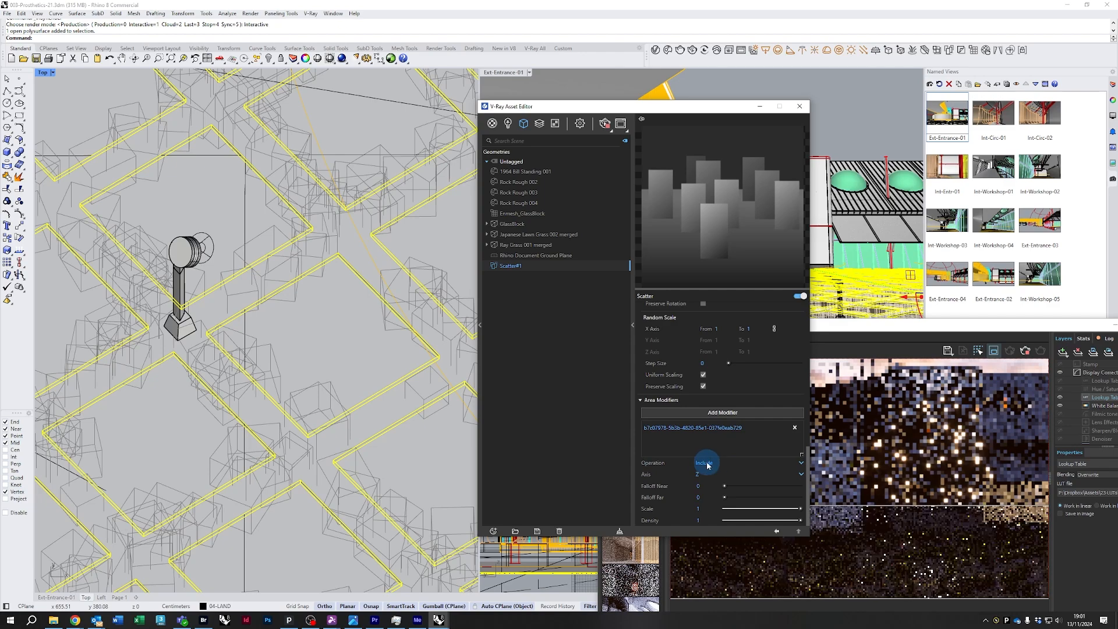
pyautogui.click(705, 462)
pyautogui.click(706, 487)
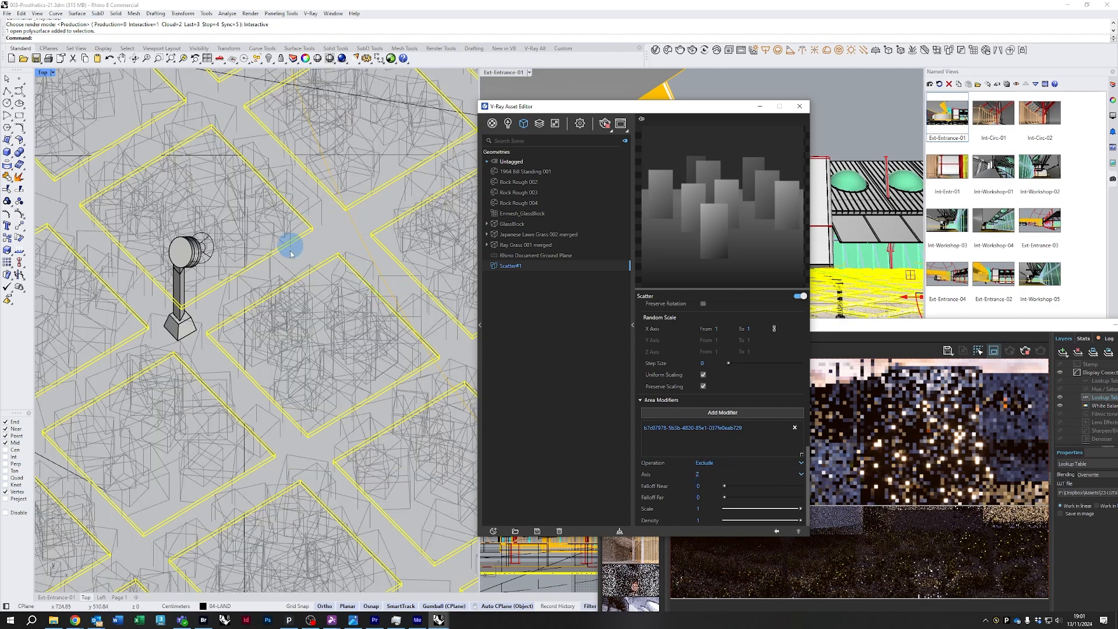
# Select the closed boundary curve beside the building and add it as a second area modifier, left as Include
pyautogui.scroll(-5, 233, 294)
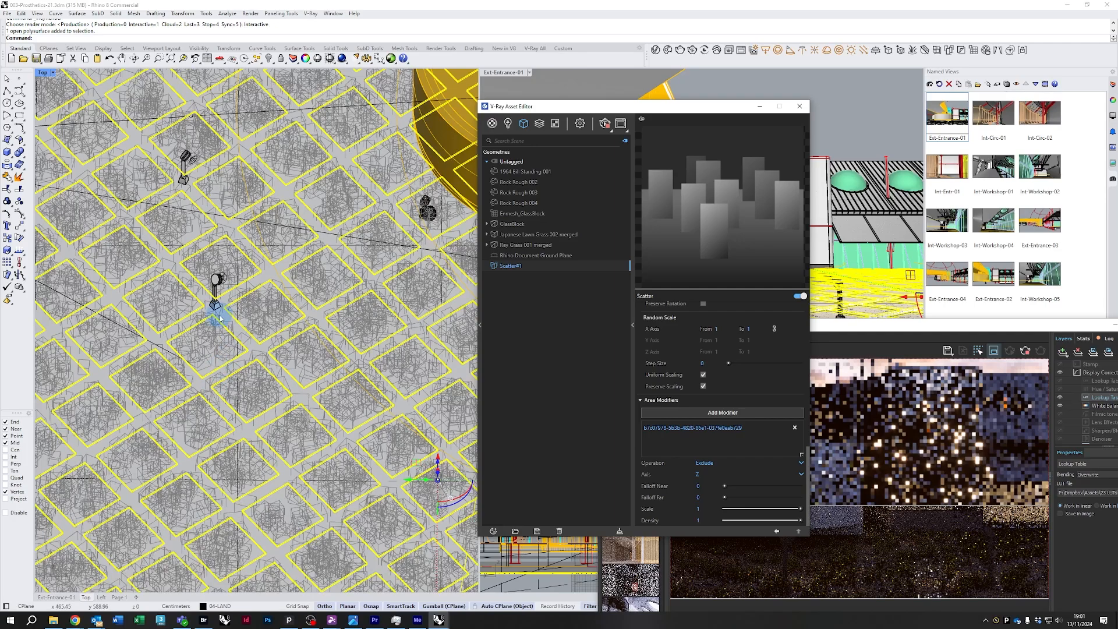
pyautogui.moveTo(271, 324); pyautogui.dragTo(334, 414, button='right')
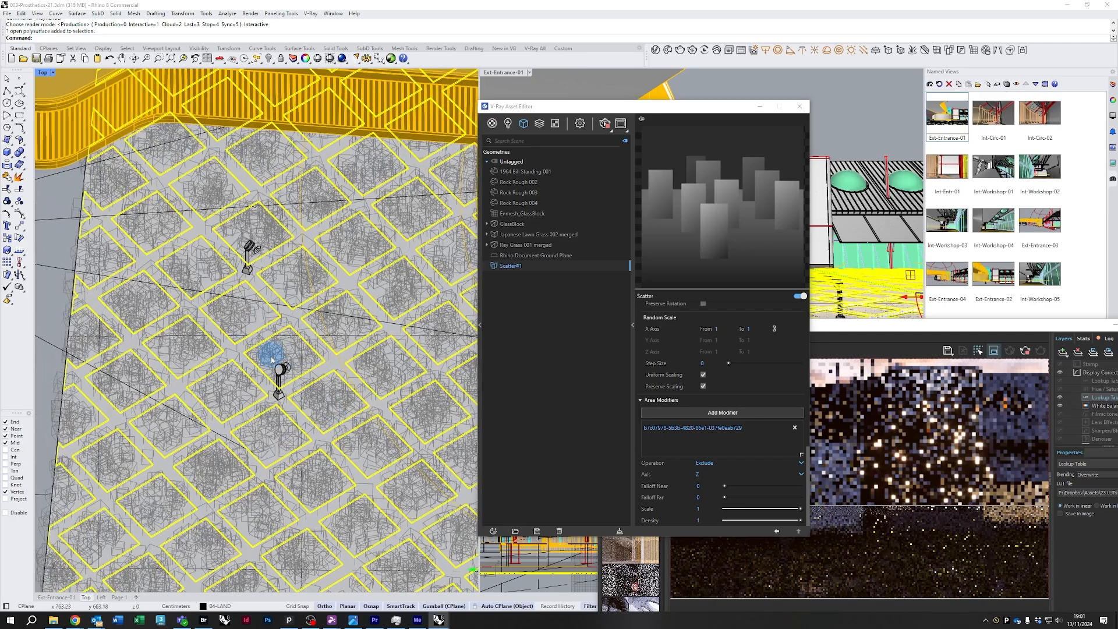
pyautogui.scroll(-7, 271, 359)
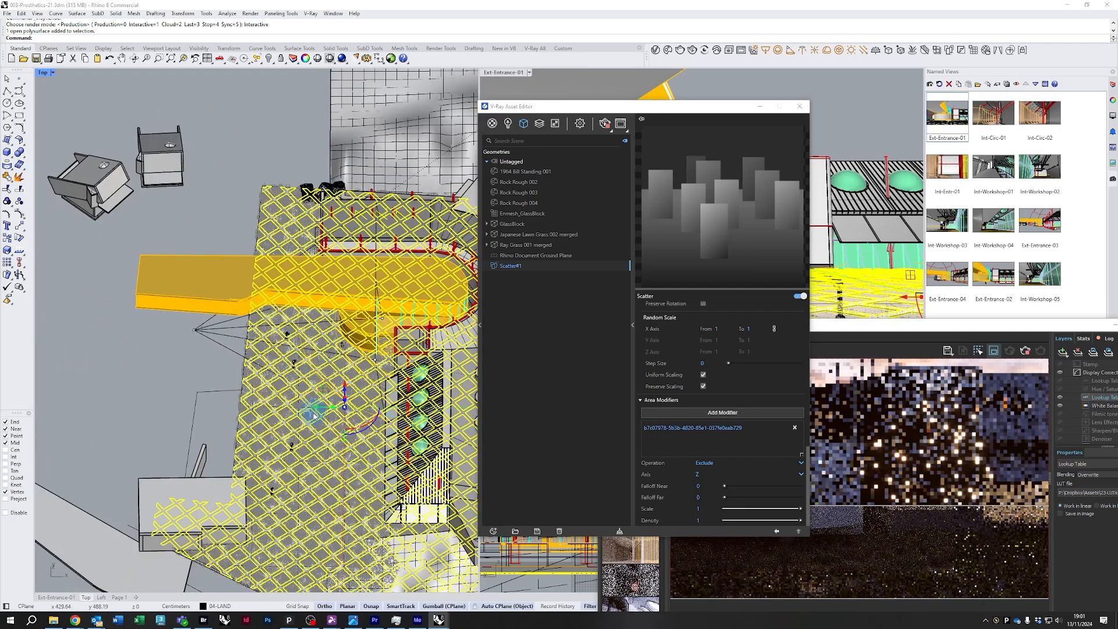
pyautogui.scroll(3, 315, 416)
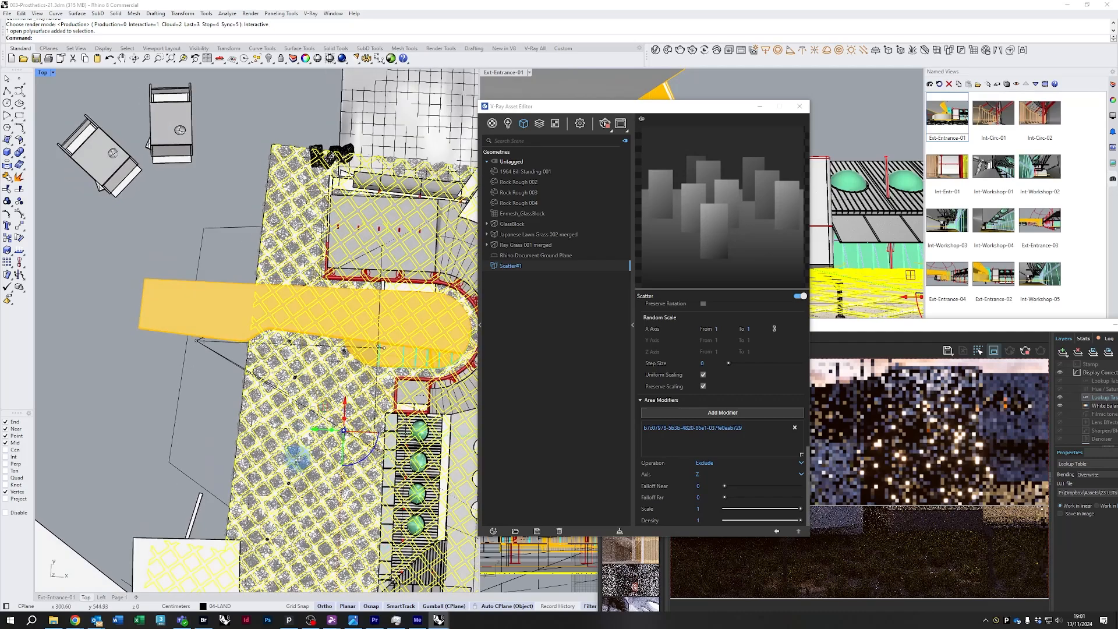
pyautogui.click(198, 414)
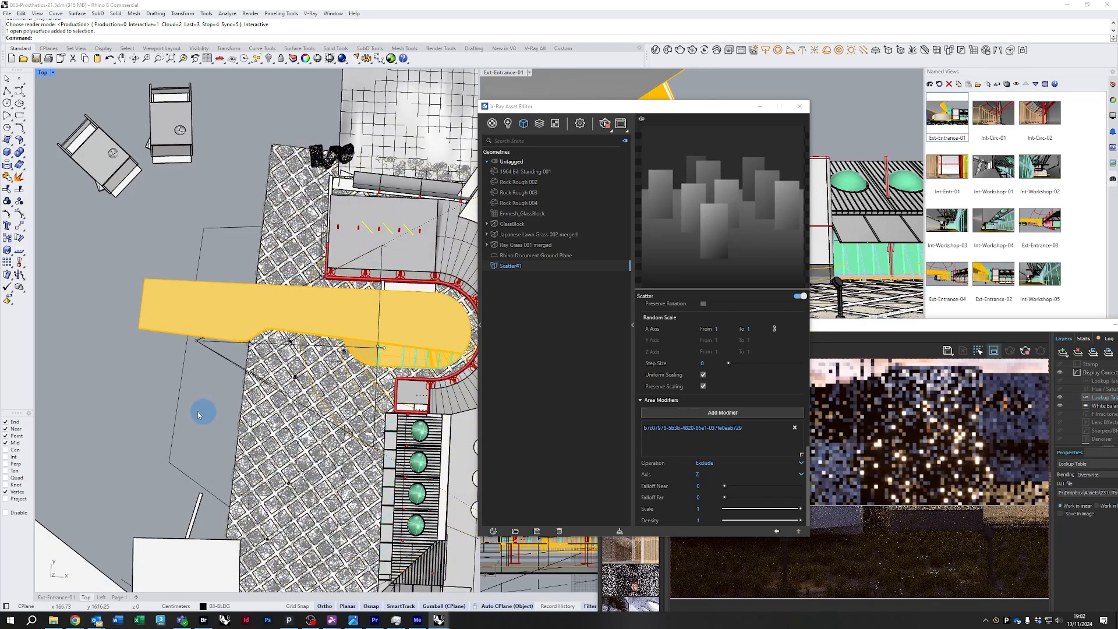
pyautogui.click(177, 418)
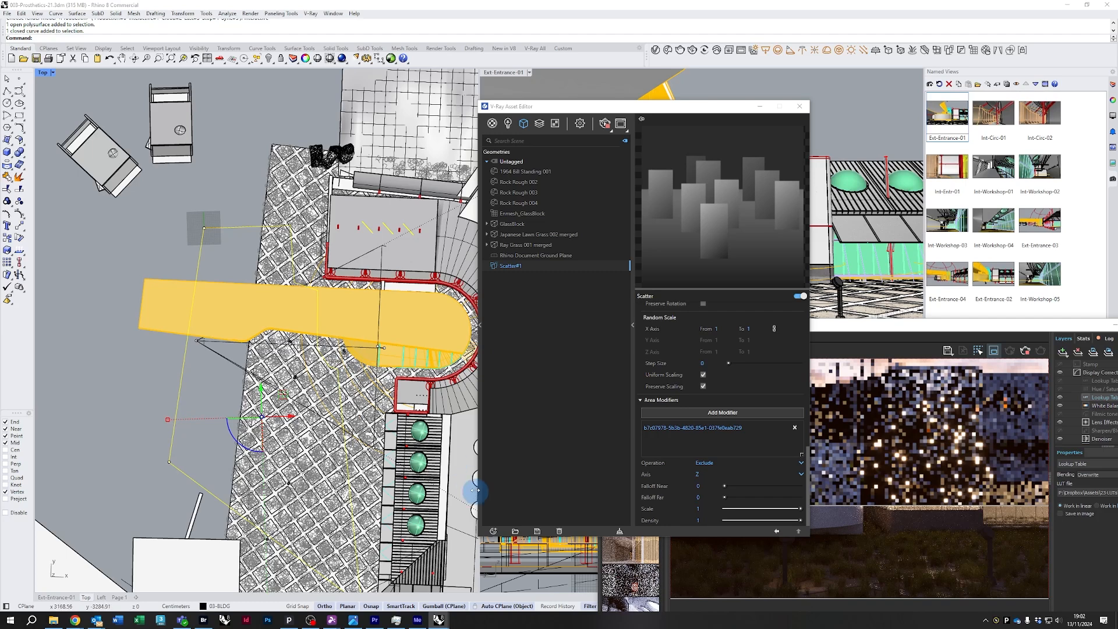
pyautogui.click(680, 417)
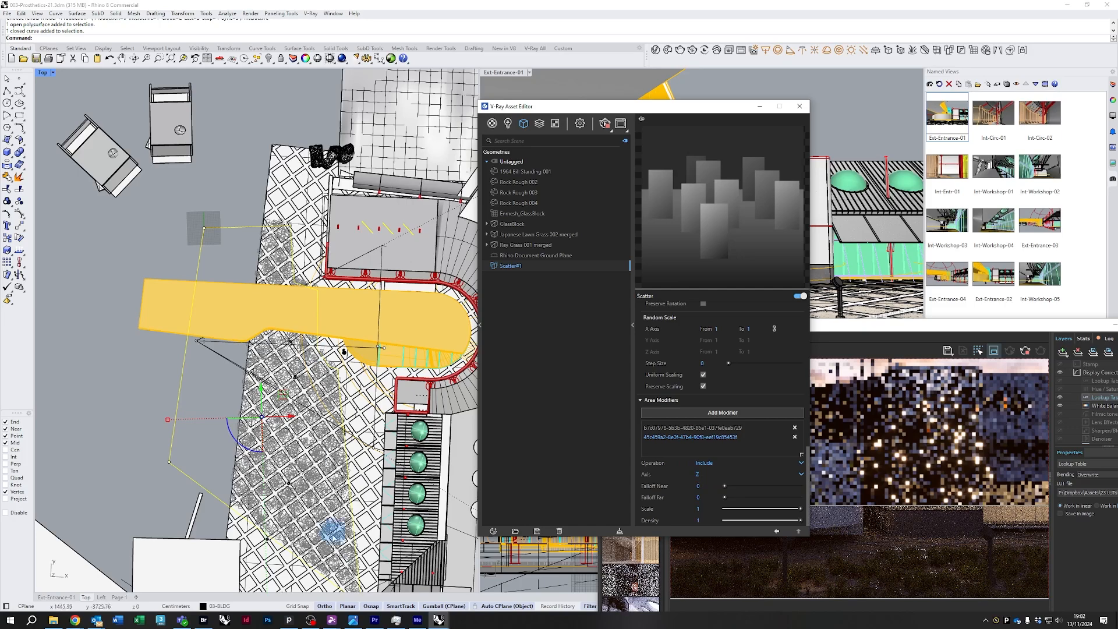
# Zoom around the Top viewport to check the scatter inside the boundary curve
pyautogui.scroll(2, 250, 537)
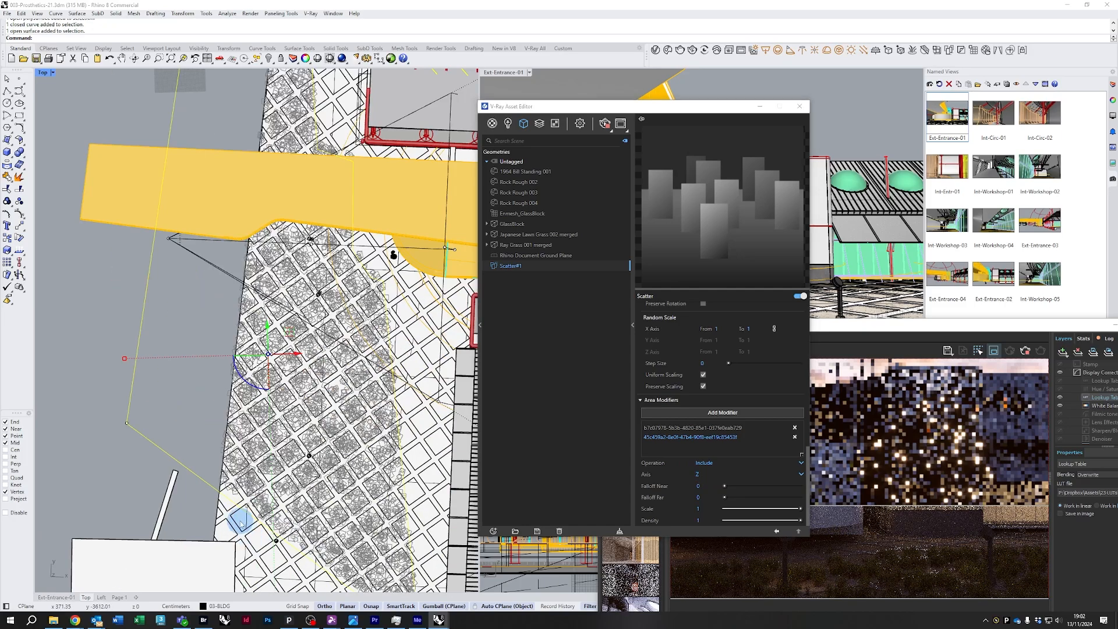
pyautogui.click(248, 516)
pyautogui.scroll(-2, 361, 402)
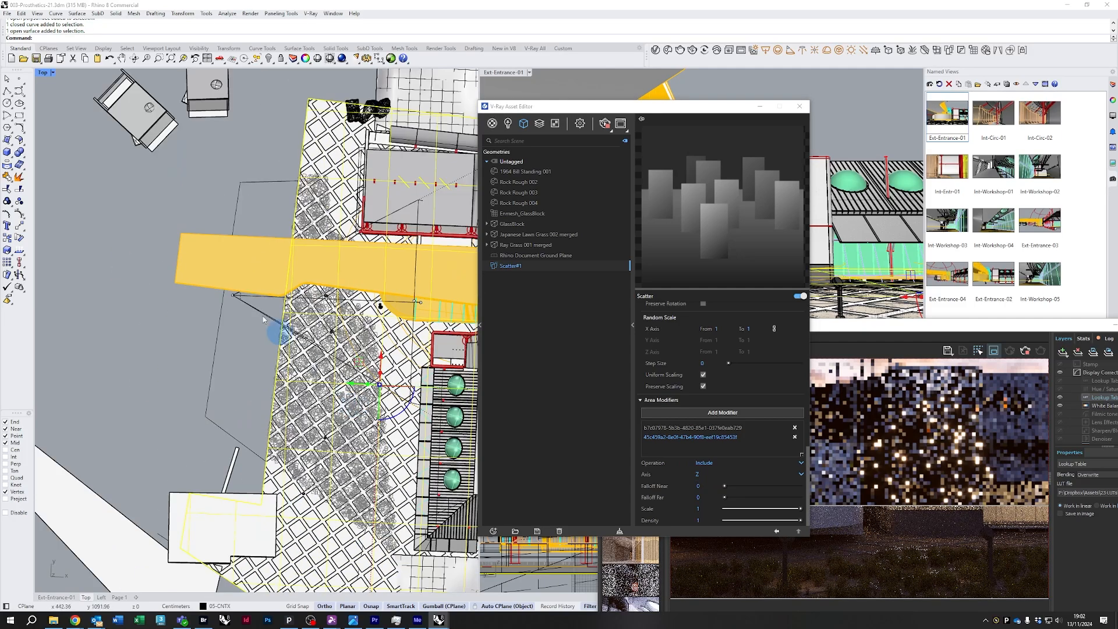
# Enable the Filmic tonemap layer in the frame buffer's layer stack
pyautogui.click(663, 109)
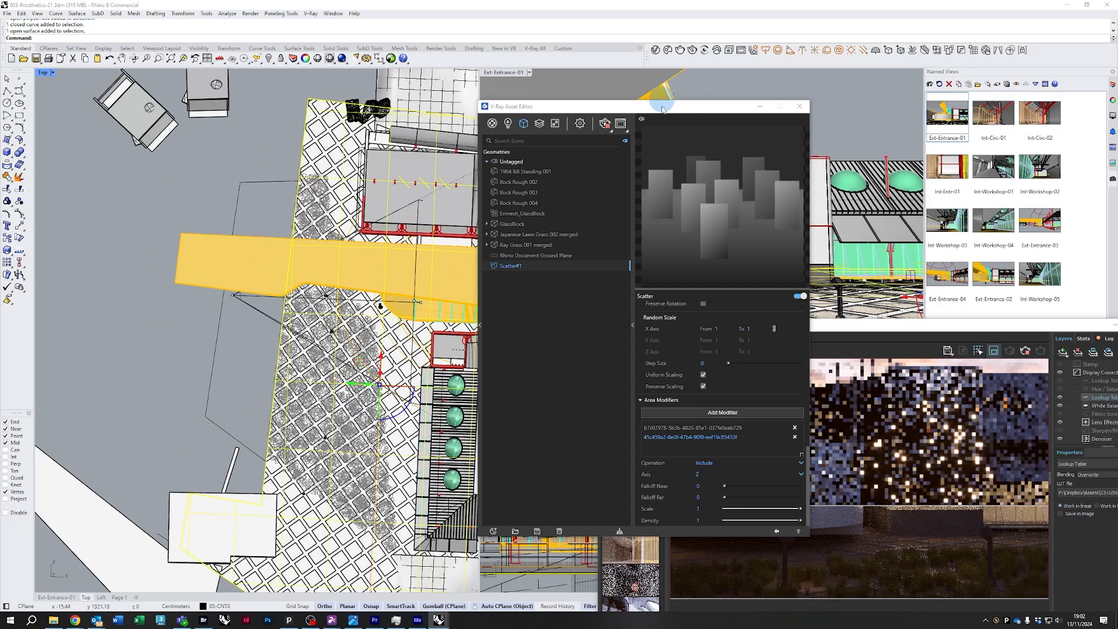
pyautogui.moveTo(665, 106); pyautogui.dragTo(580, 90)
pyautogui.moveTo(846, 329); pyautogui.dragTo(796, 185)
pyautogui.moveTo(882, 427); pyautogui.dragTo(868, 340)
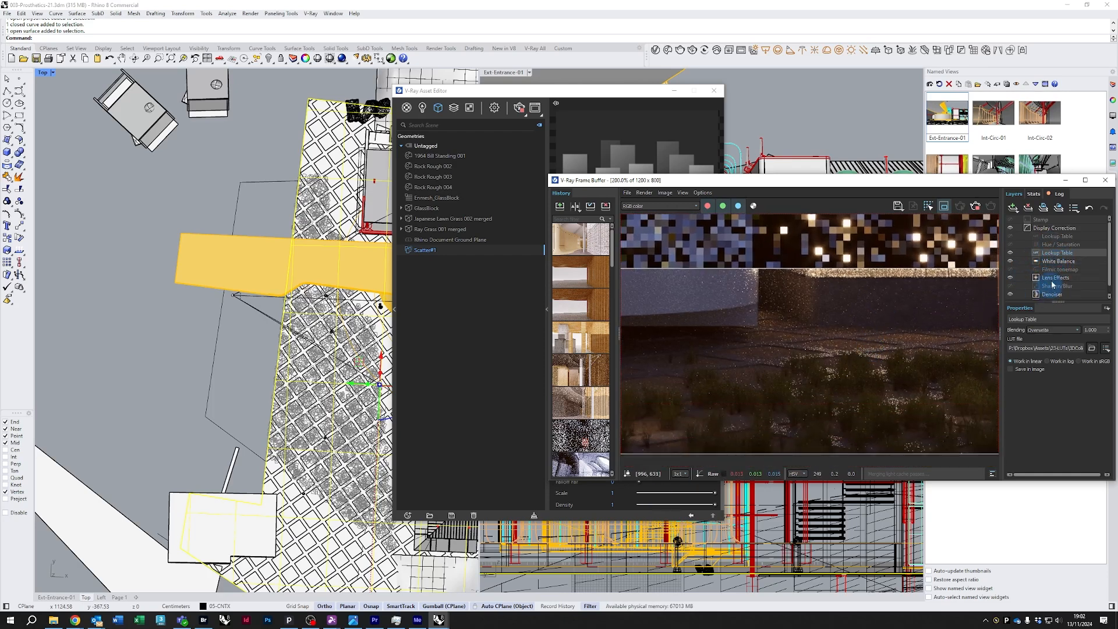
pyautogui.scroll(-1, 1043, 245)
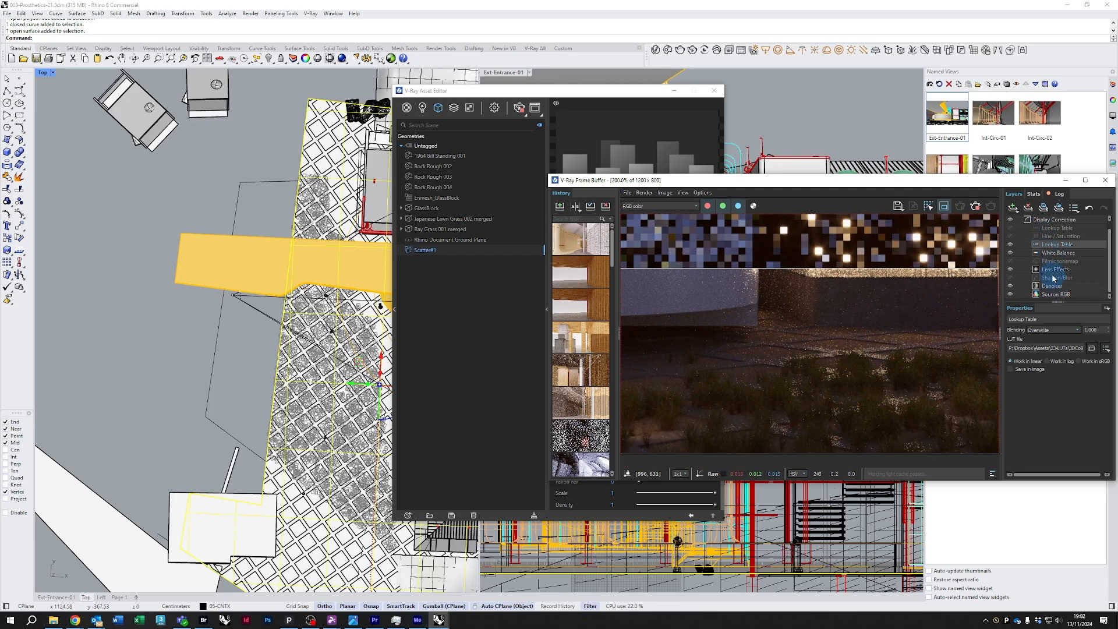
pyautogui.click(1010, 261)
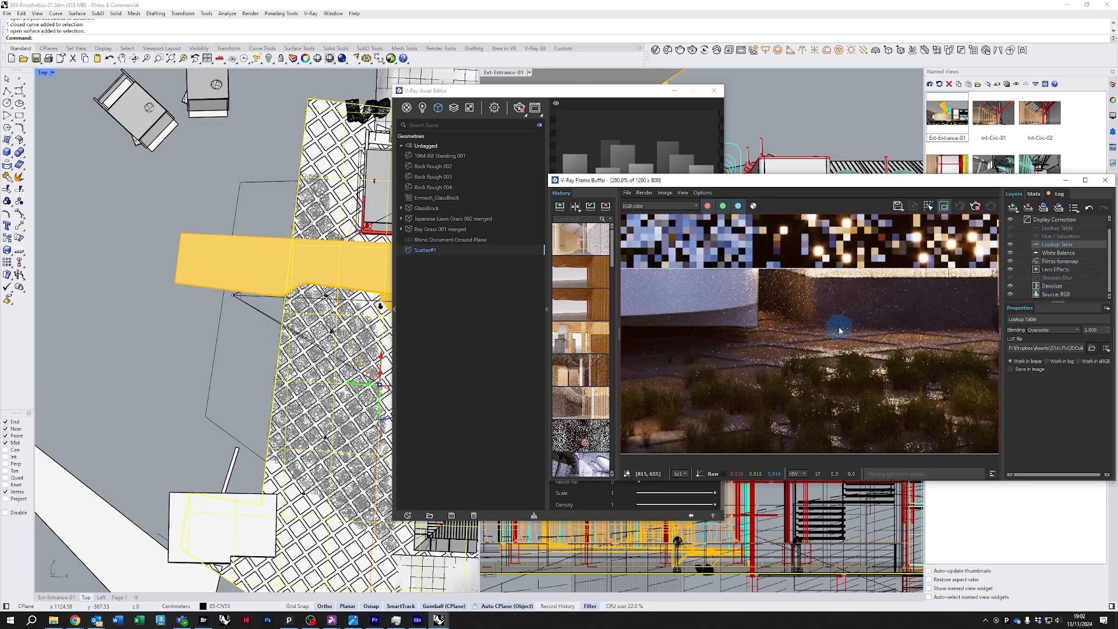
pyautogui.scroll(-2, 838, 325)
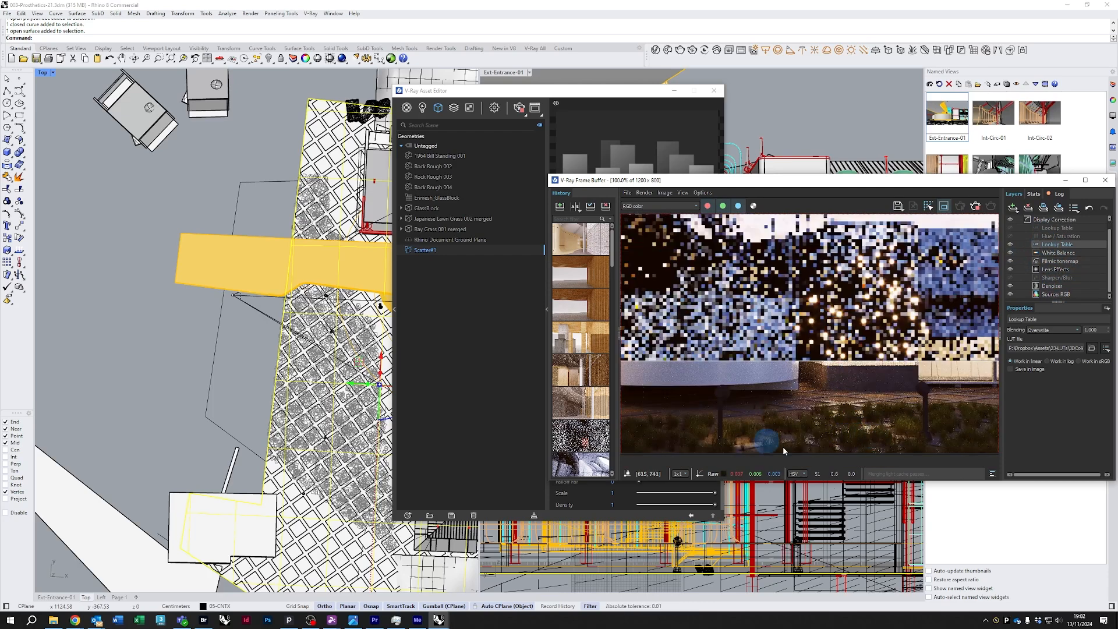
pyautogui.scroll(2, 897, 428)
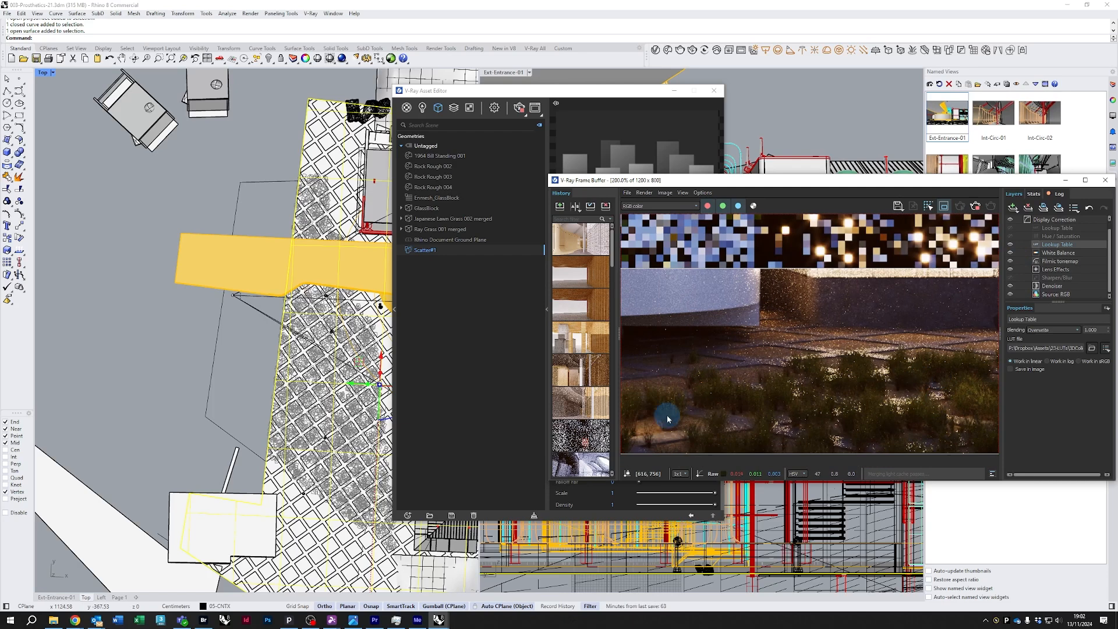
# Turn off uniform scaling in Scatter#1's Random Scale settings
pyautogui.moveTo(565, 91); pyautogui.dragTo(240, 107)
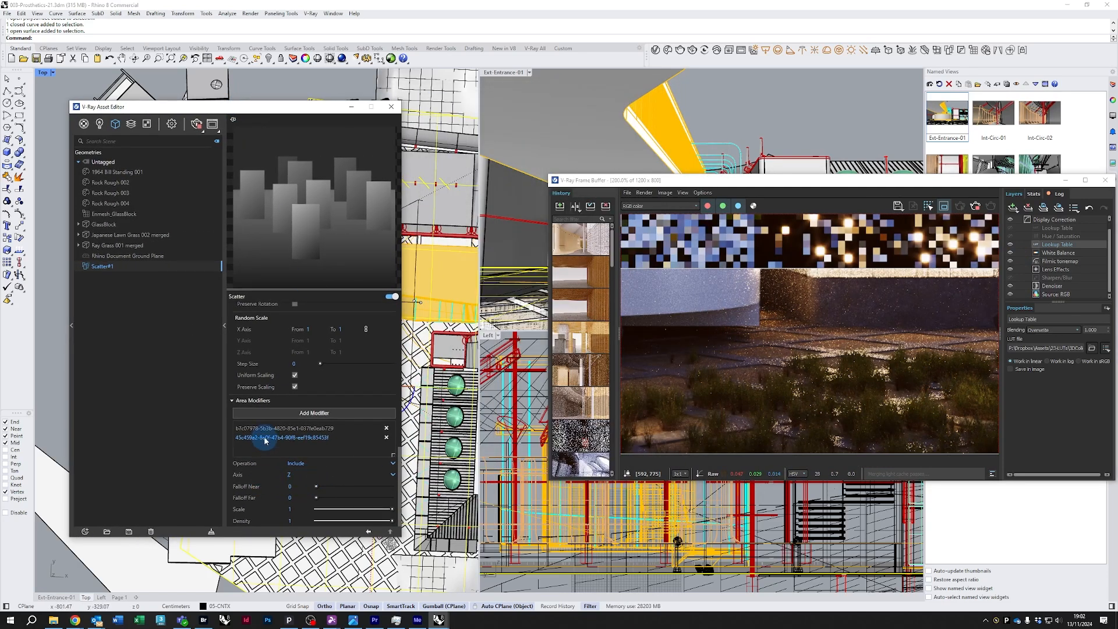
pyautogui.scroll(6, 274, 367)
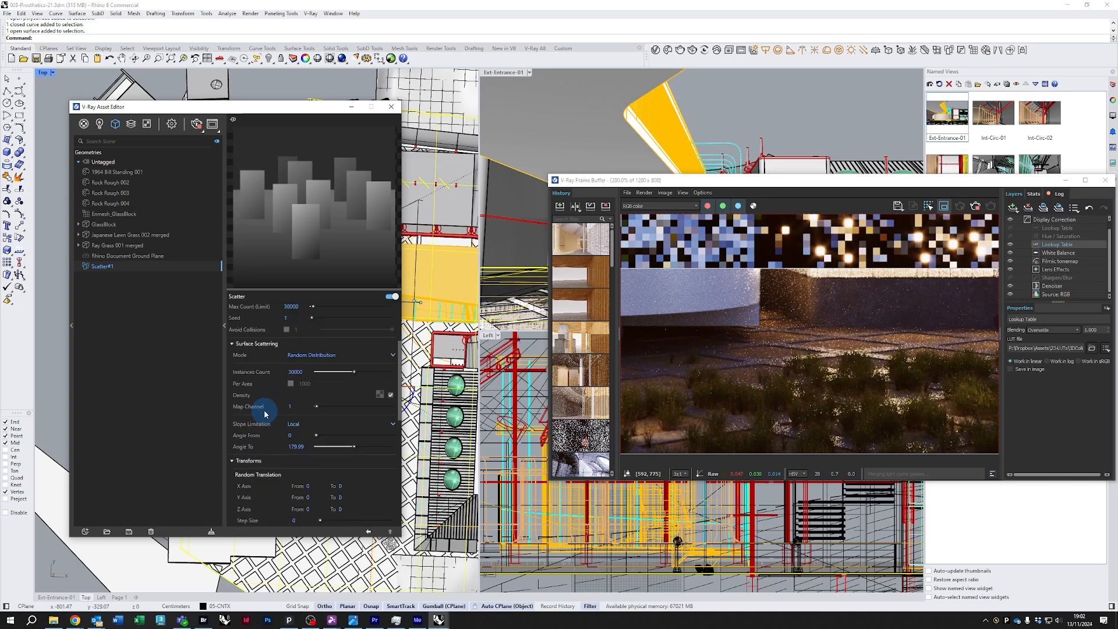
pyautogui.moveTo(278, 102); pyautogui.dragTo(276, 44)
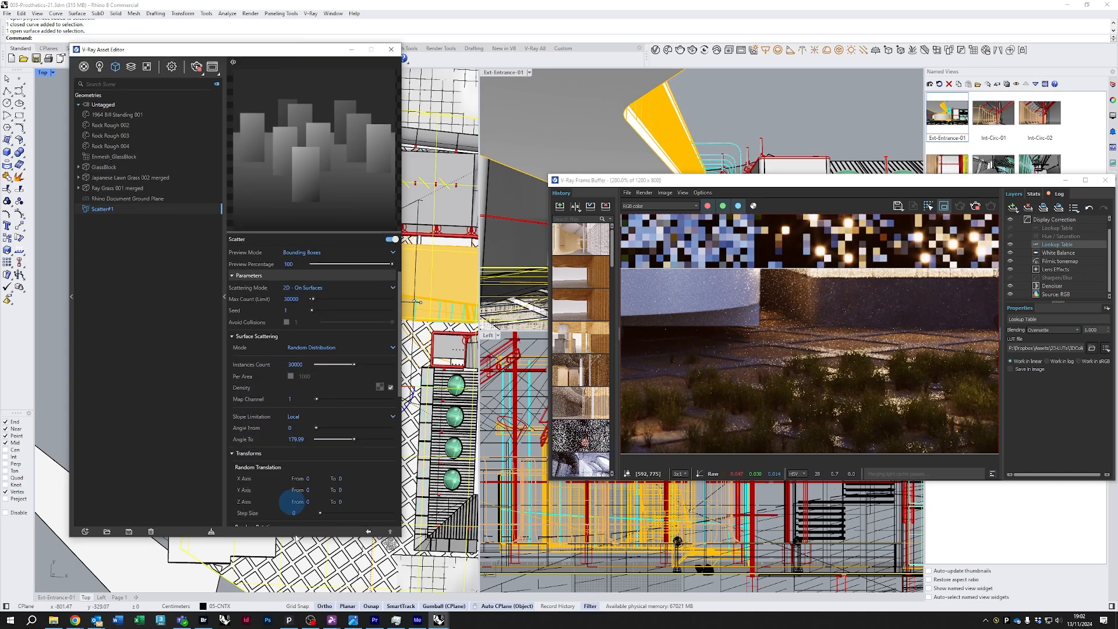
pyautogui.moveTo(300, 536); pyautogui.dragTo(299, 603)
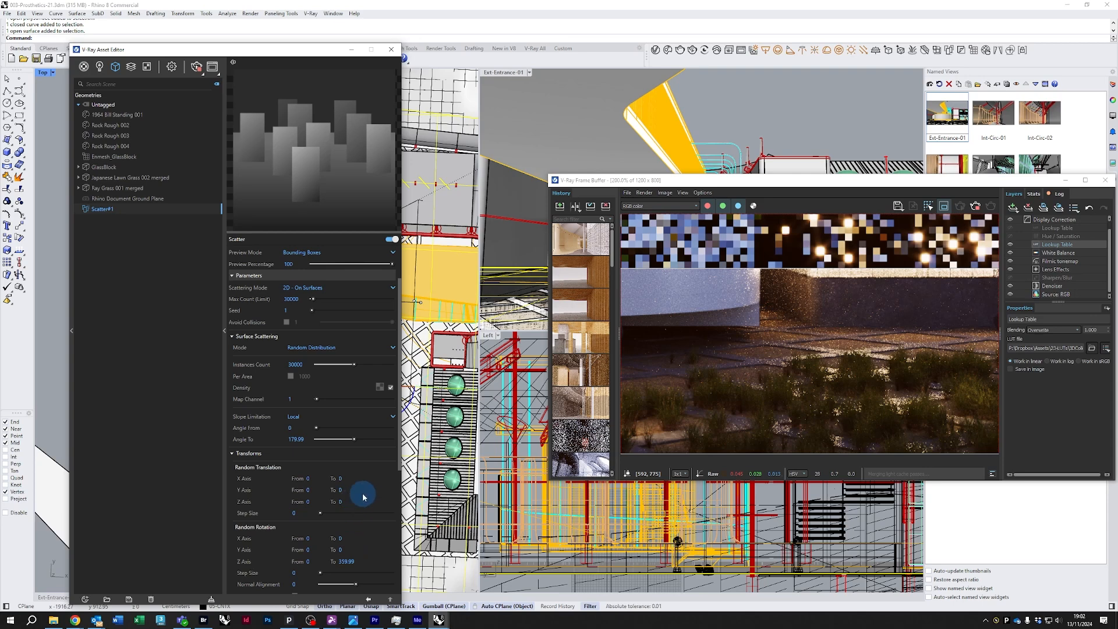
pyautogui.scroll(-2, 363, 497)
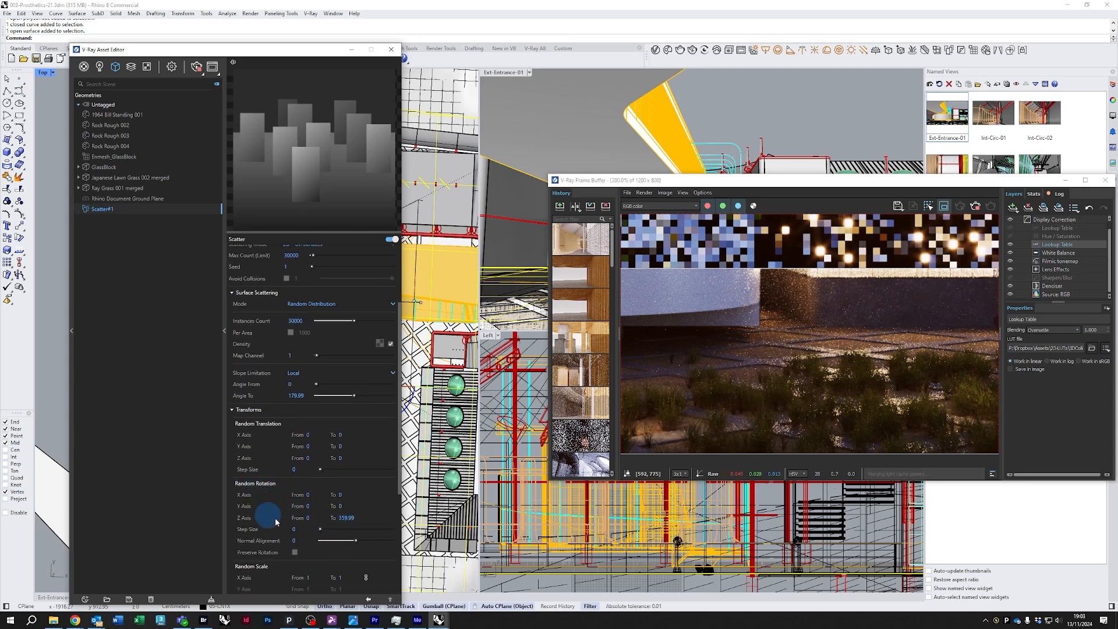
pyautogui.click(340, 518)
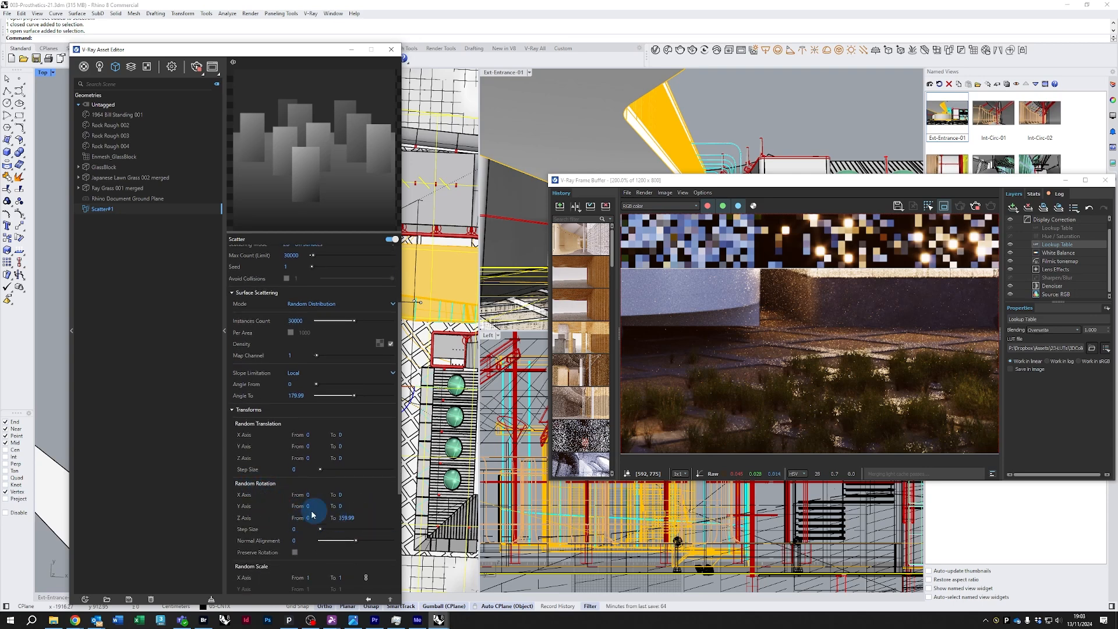
pyautogui.scroll(-4, 270, 516)
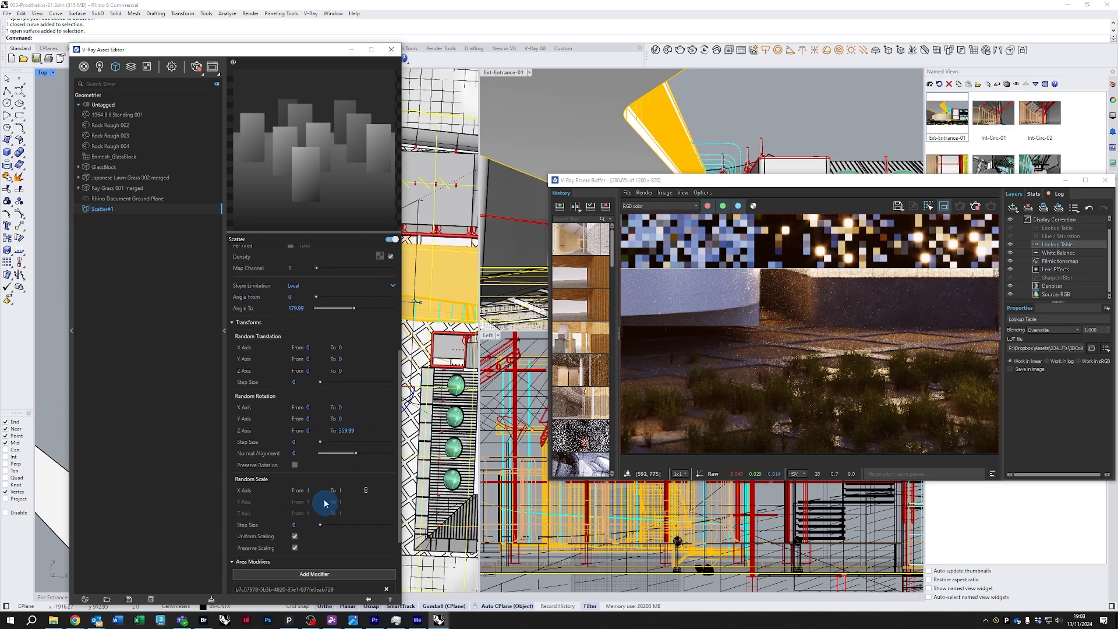
pyautogui.click(349, 491)
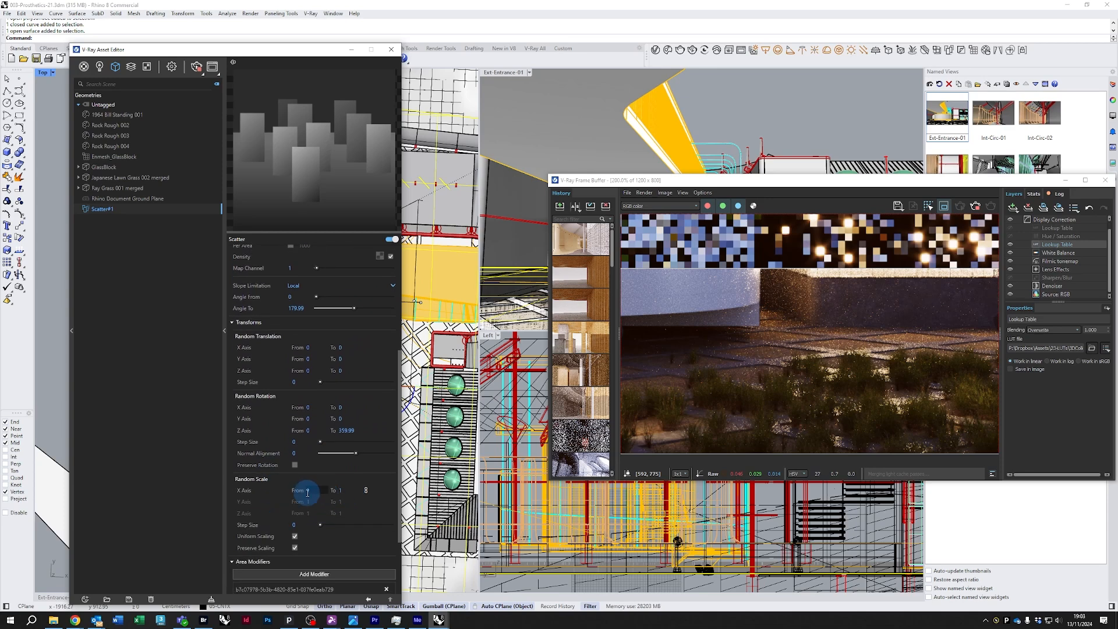
pyautogui.click(366, 492)
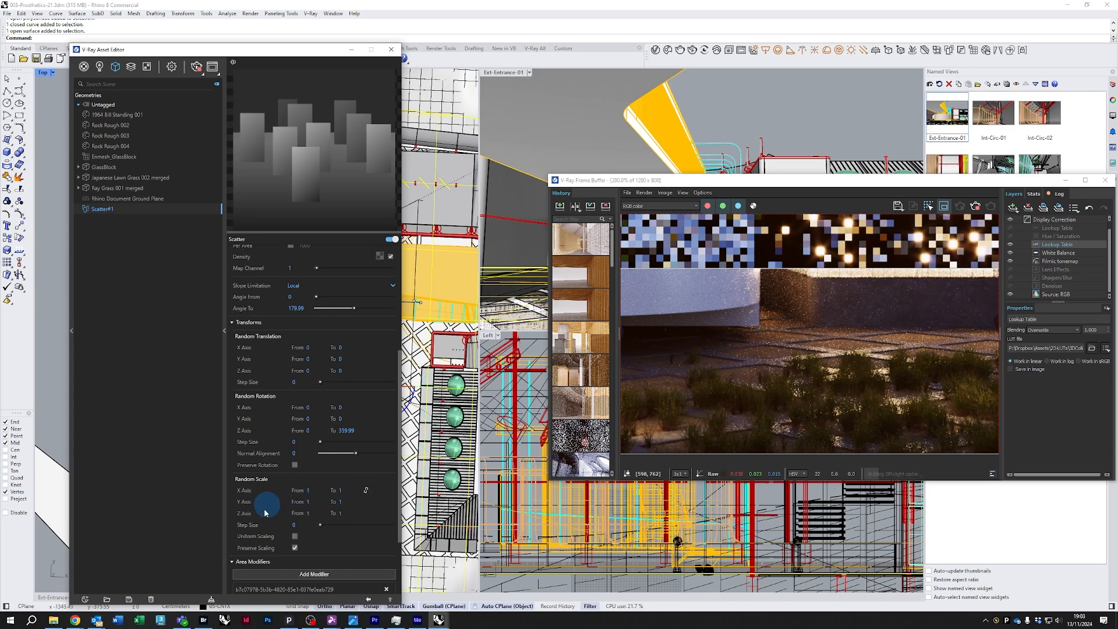
# Set Scatter#1's Random Scale maximums to 2 on the Z axis and 1.2 on the Y and X axes
pyautogui.click(348, 514)
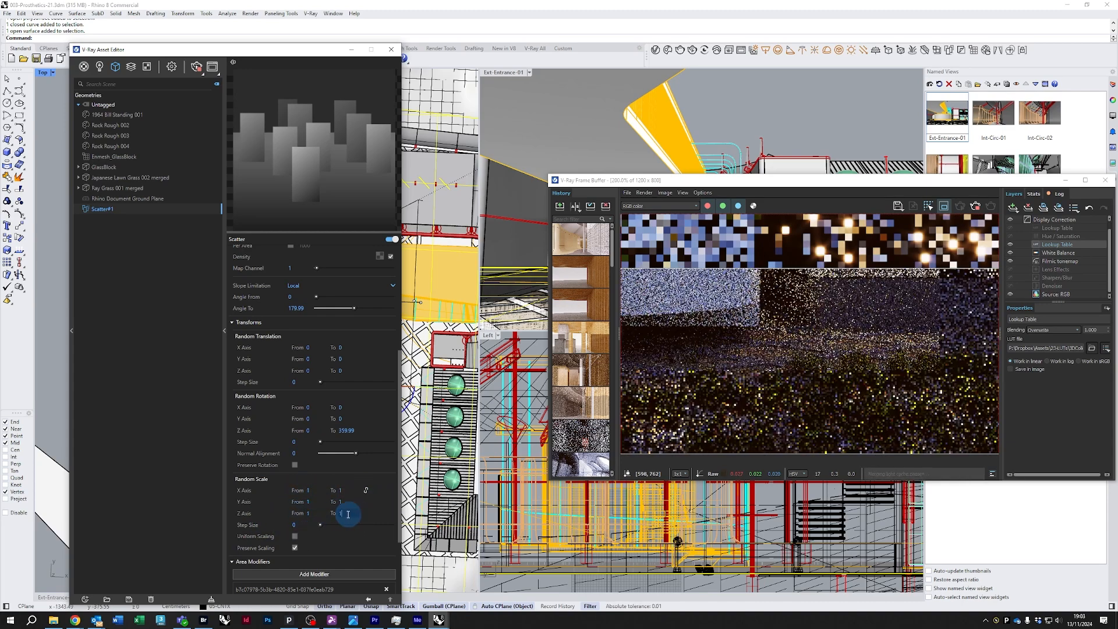
pyautogui.press('BackSpace')
pyautogui.write('2')
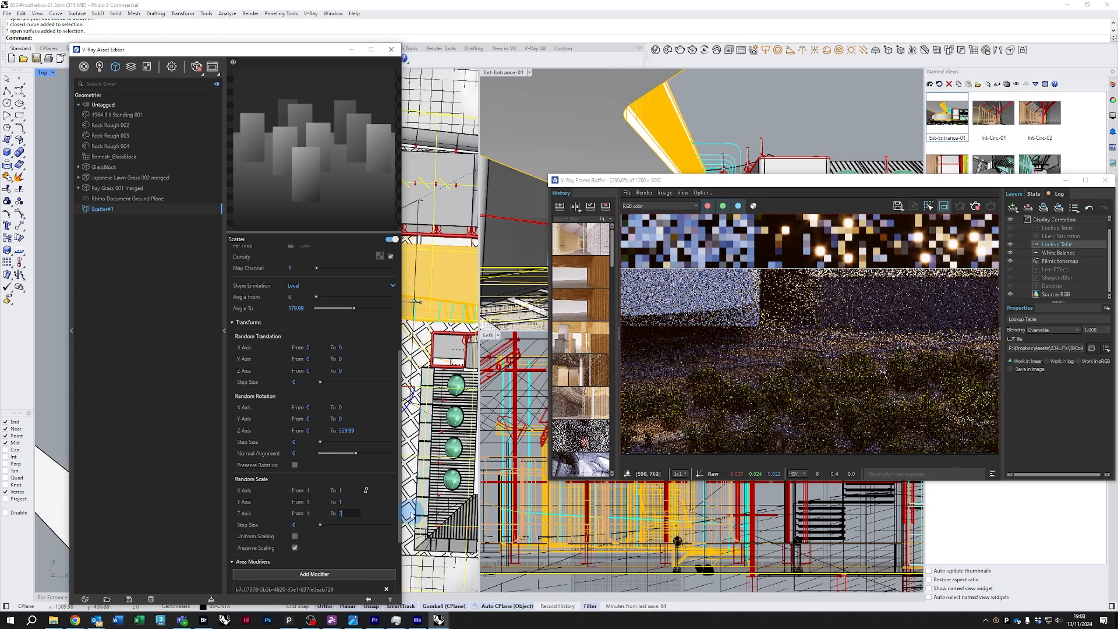
pyautogui.press('Return')
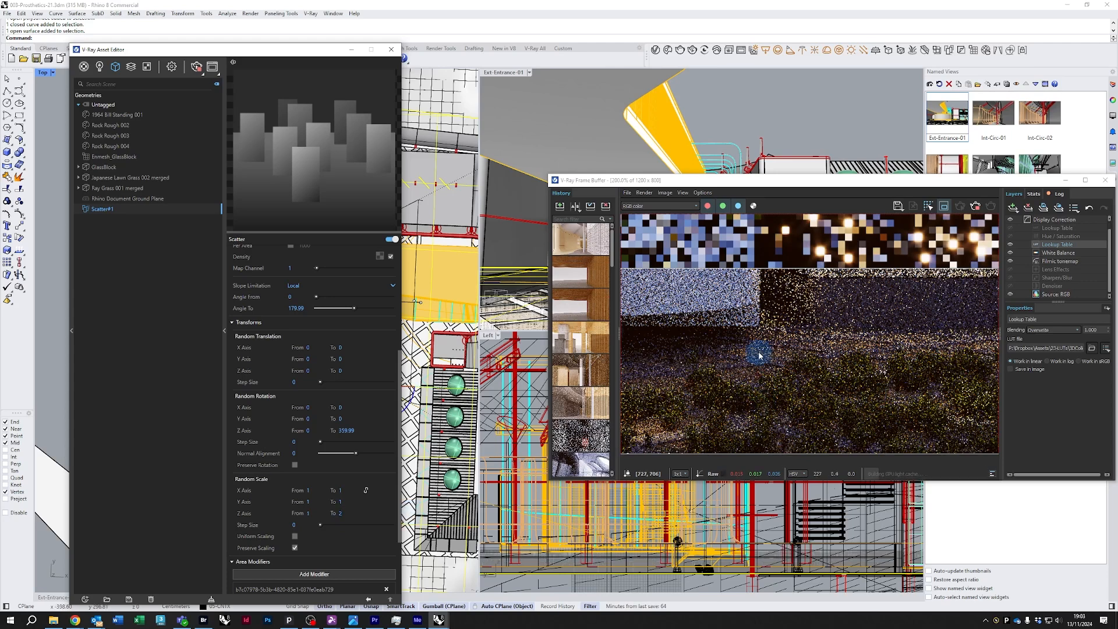
pyautogui.doubleClick(338, 502)
pyautogui.write('1.2')
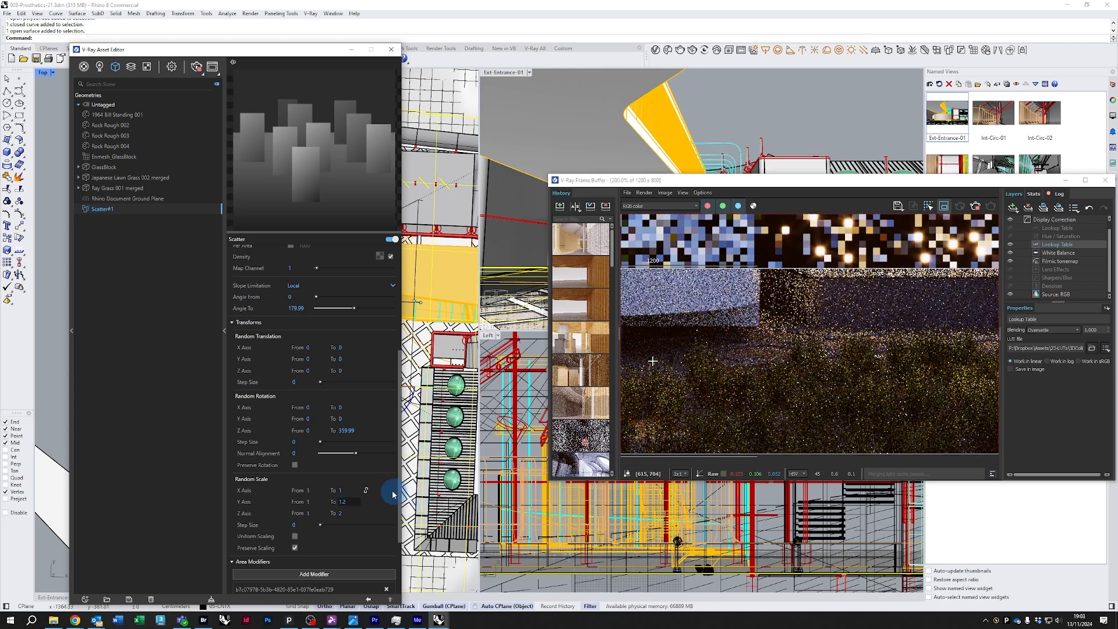
pyautogui.doubleClick(349, 489)
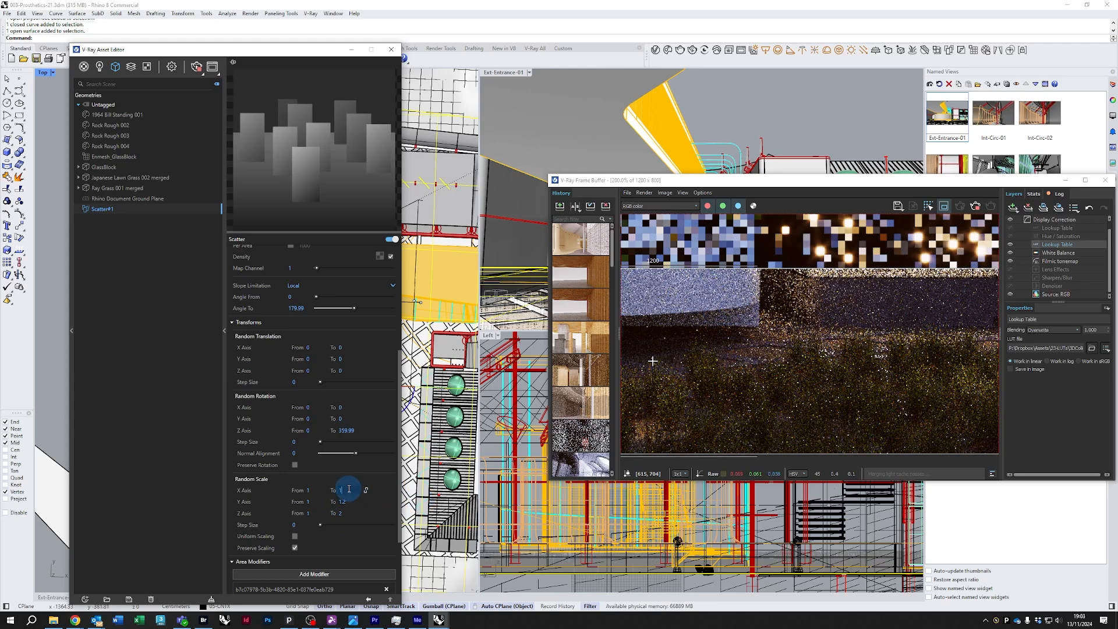
pyautogui.write('1.2')
pyautogui.click(816, 379)
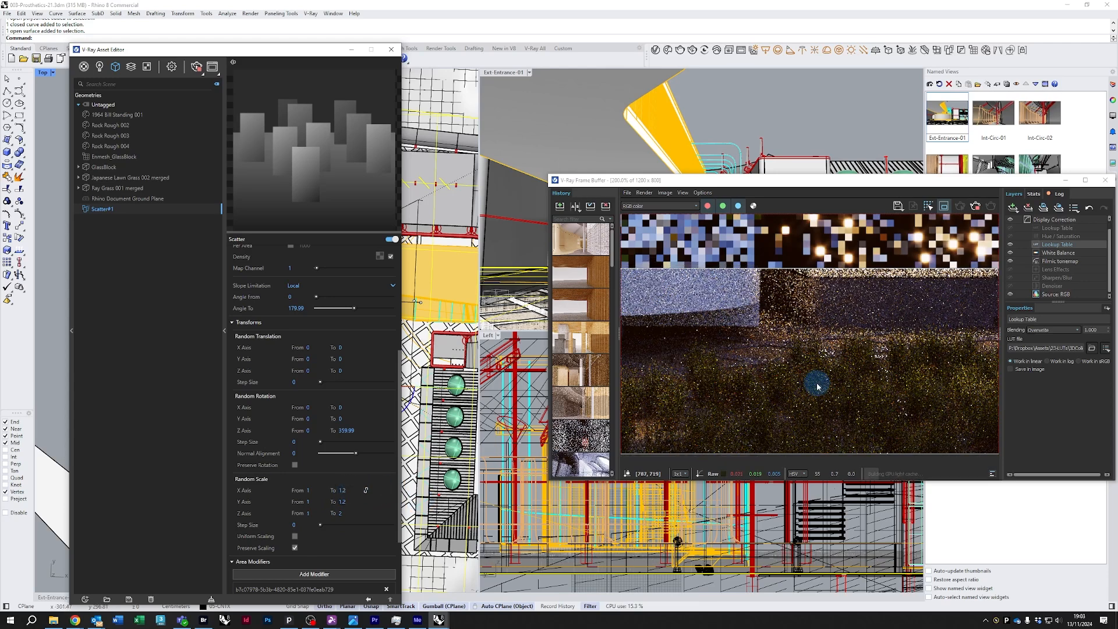
# Duplicate Scatter#1 in the asset editor to create a second scatter
pyautogui.scroll(1, 806, 431)
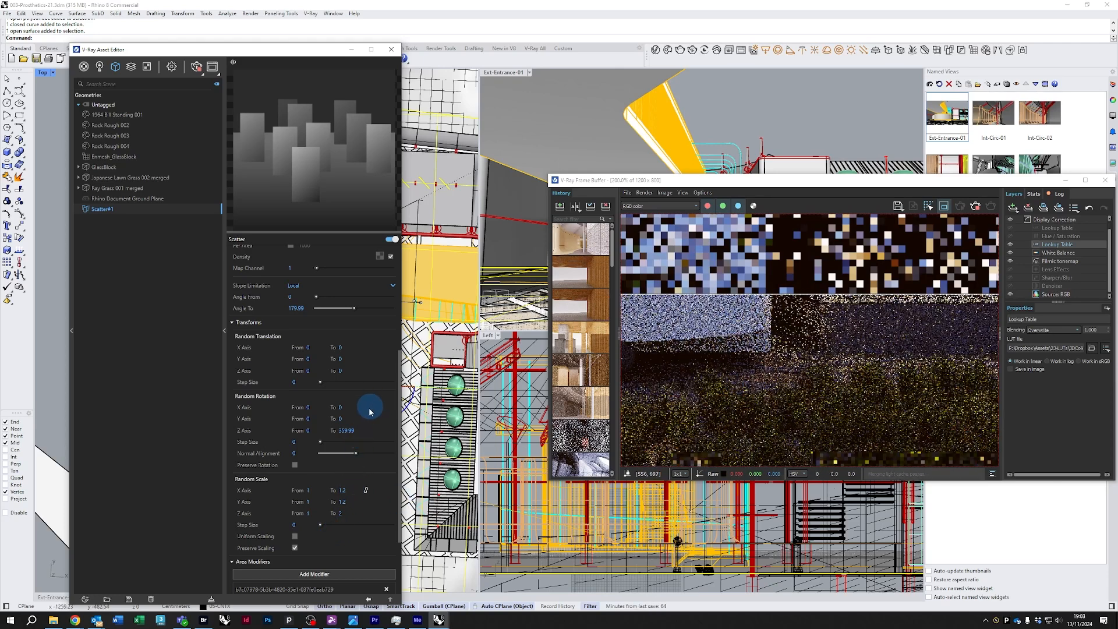
pyautogui.scroll(-4, 249, 438)
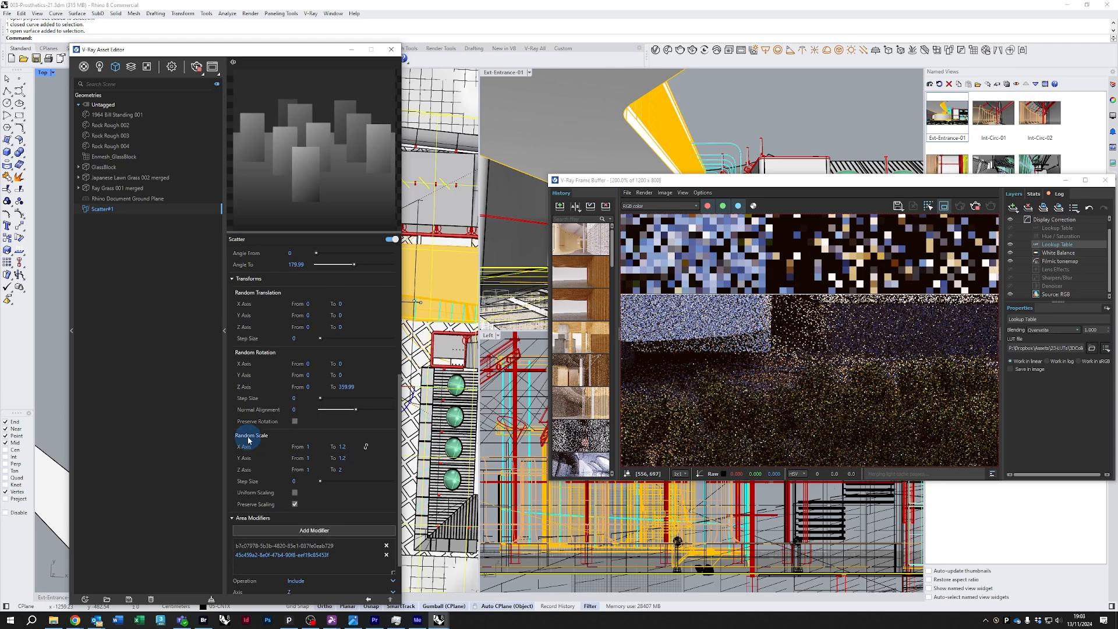
pyautogui.scroll(9, 291, 376)
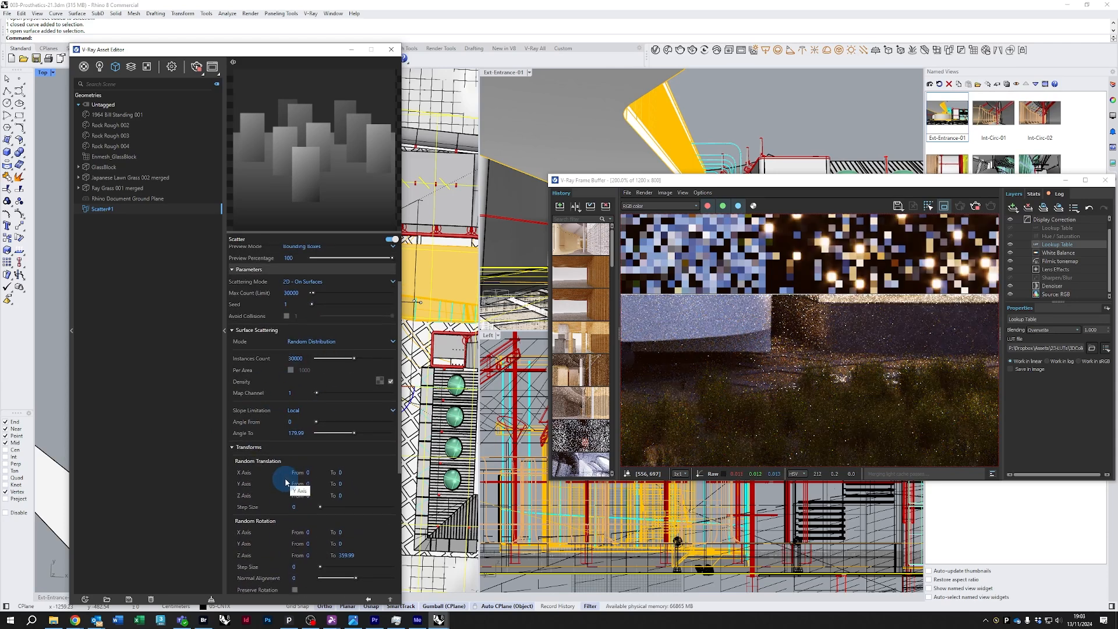
pyautogui.scroll(3, 278, 478)
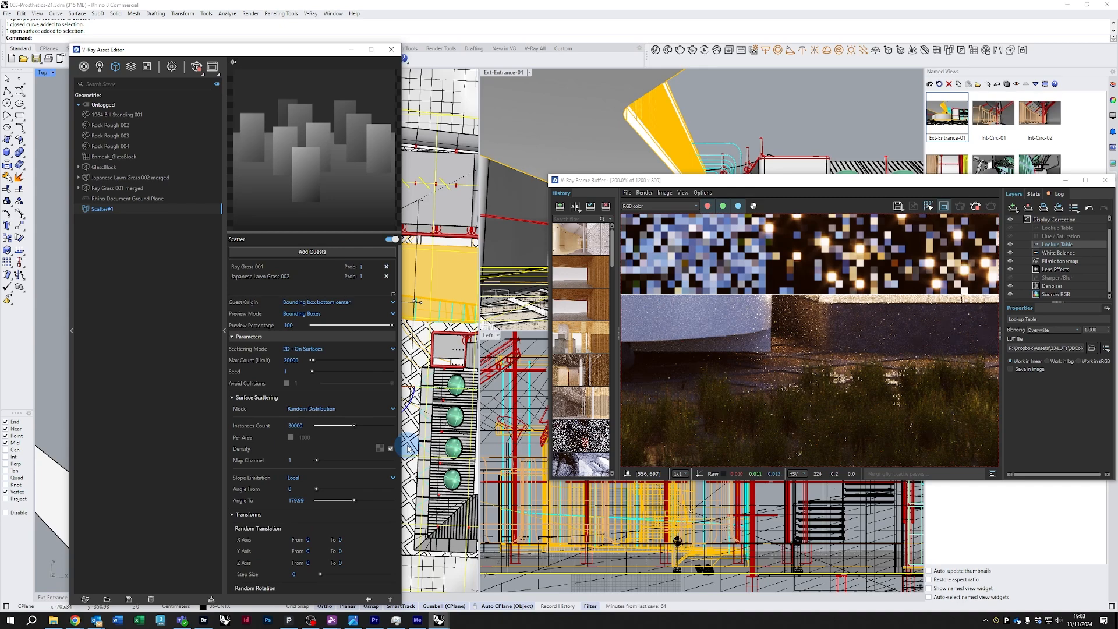
pyautogui.scroll(-1, 904, 404)
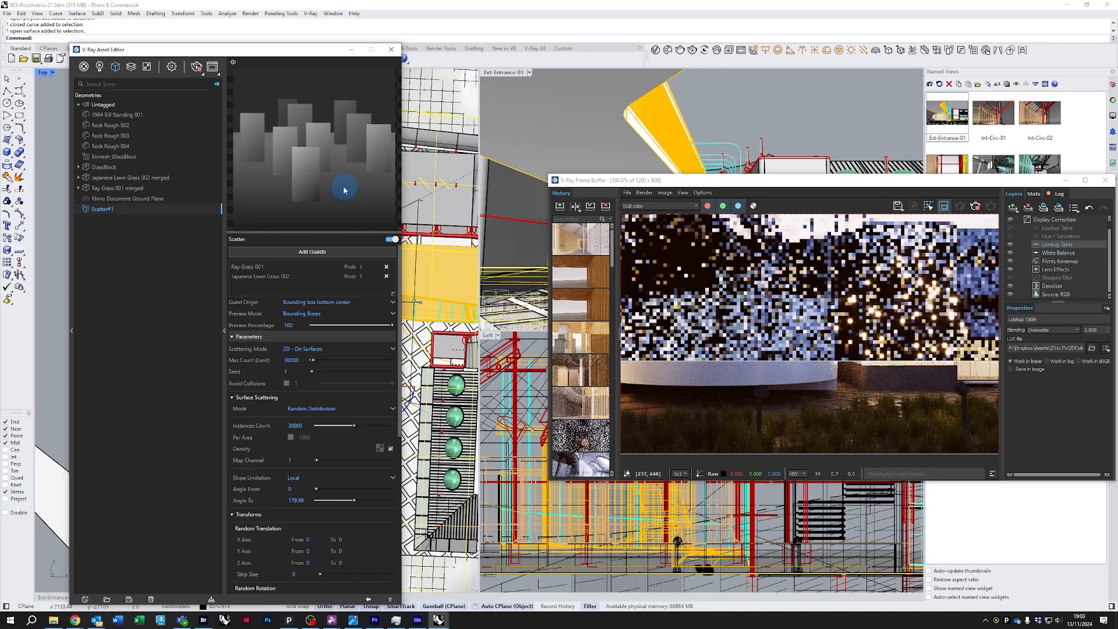
pyautogui.moveTo(253, 55); pyautogui.dragTo(334, 83)
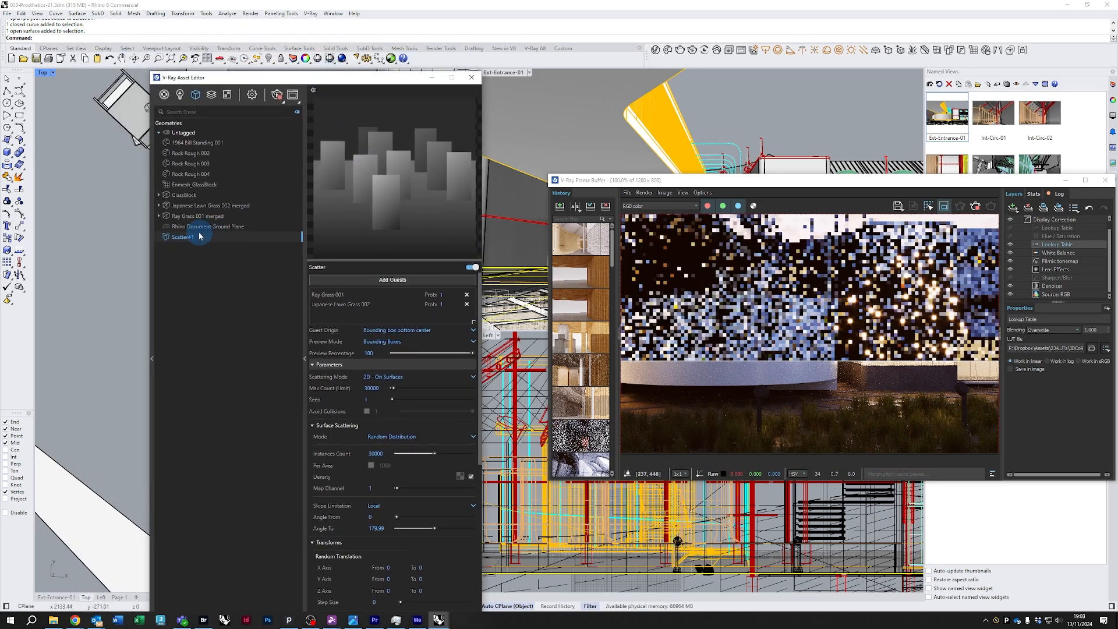
pyautogui.rightClick(188, 239)
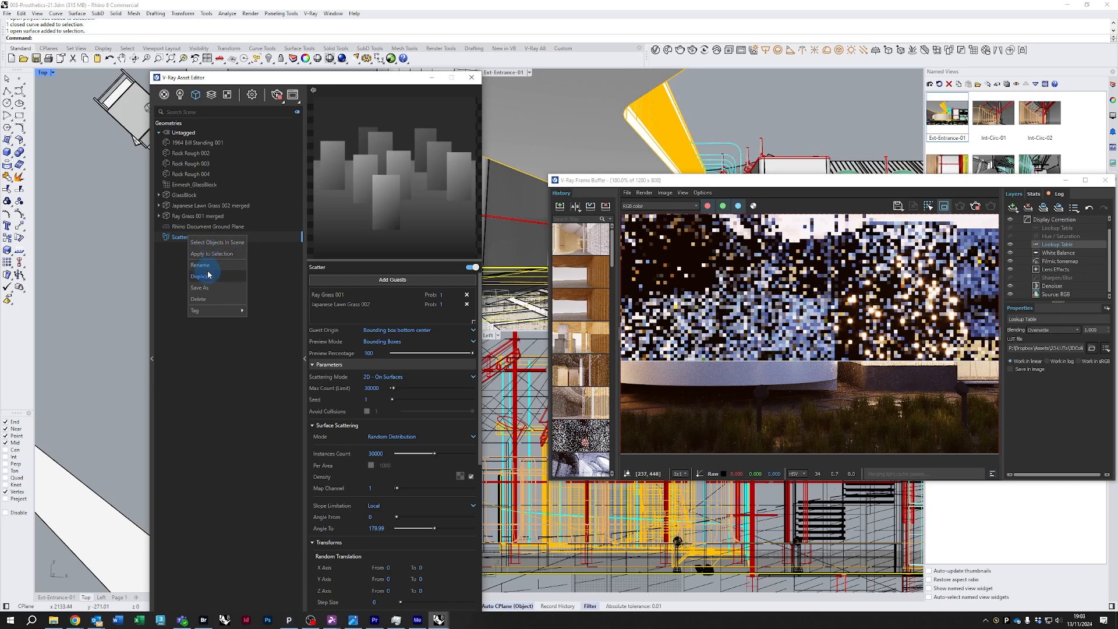
pyautogui.click(209, 277)
pyautogui.click(187, 247)
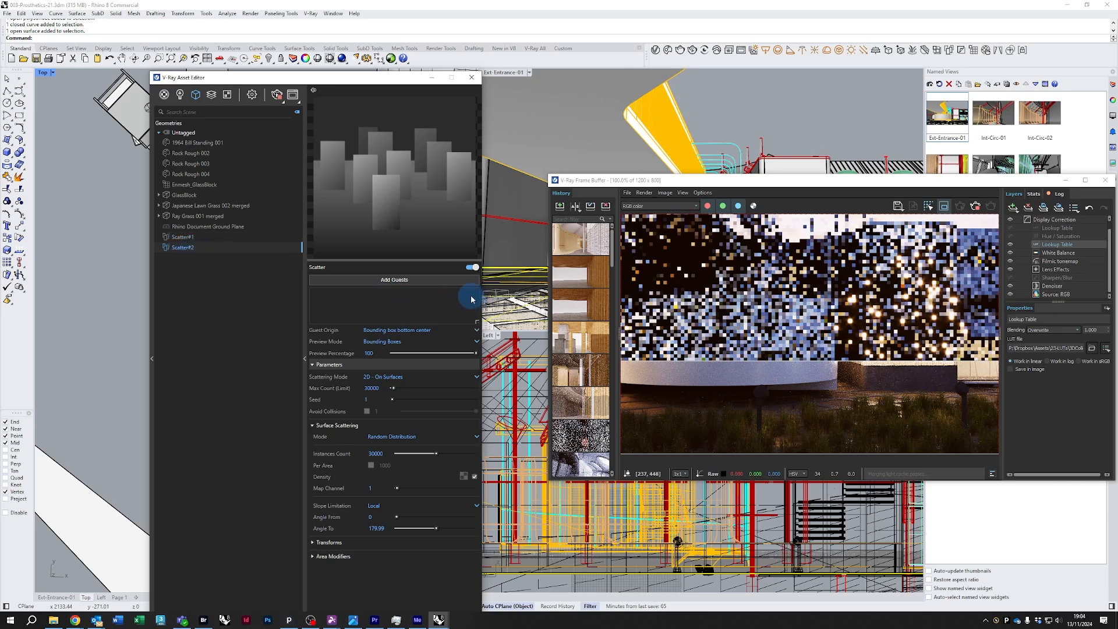
# Select the three rock meshes in the Top viewport and set them as the second scatter's guests
pyautogui.doubleClick(375, 453)
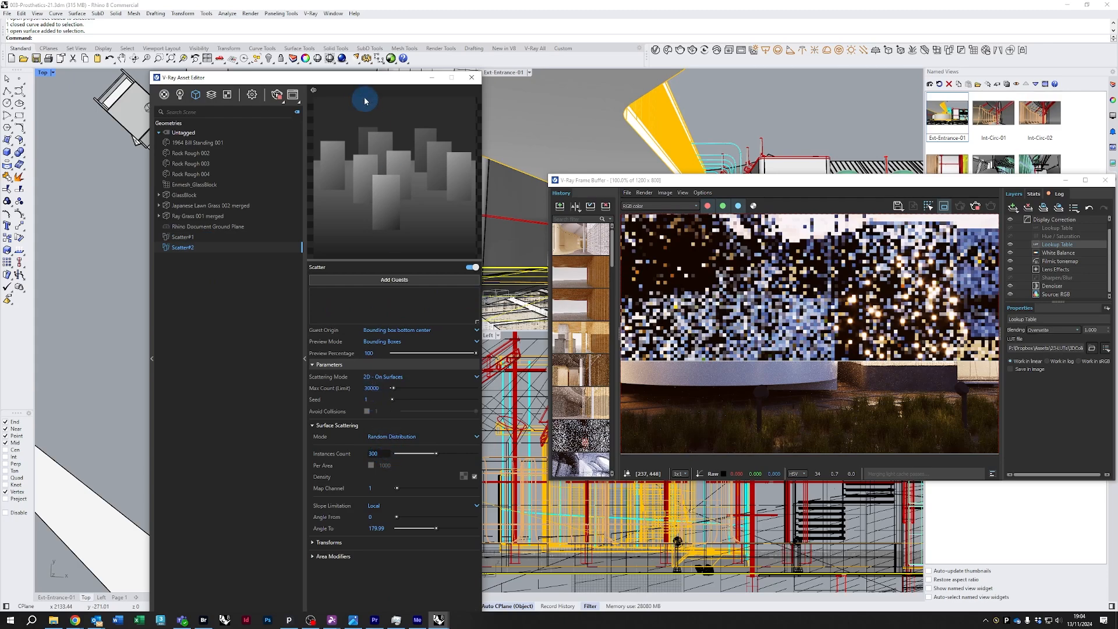
pyautogui.moveTo(361, 78); pyautogui.dragTo(297, 381)
pyautogui.moveTo(350, 175); pyautogui.dragTo(326, 238, button='right')
pyautogui.scroll(6, 320, 199)
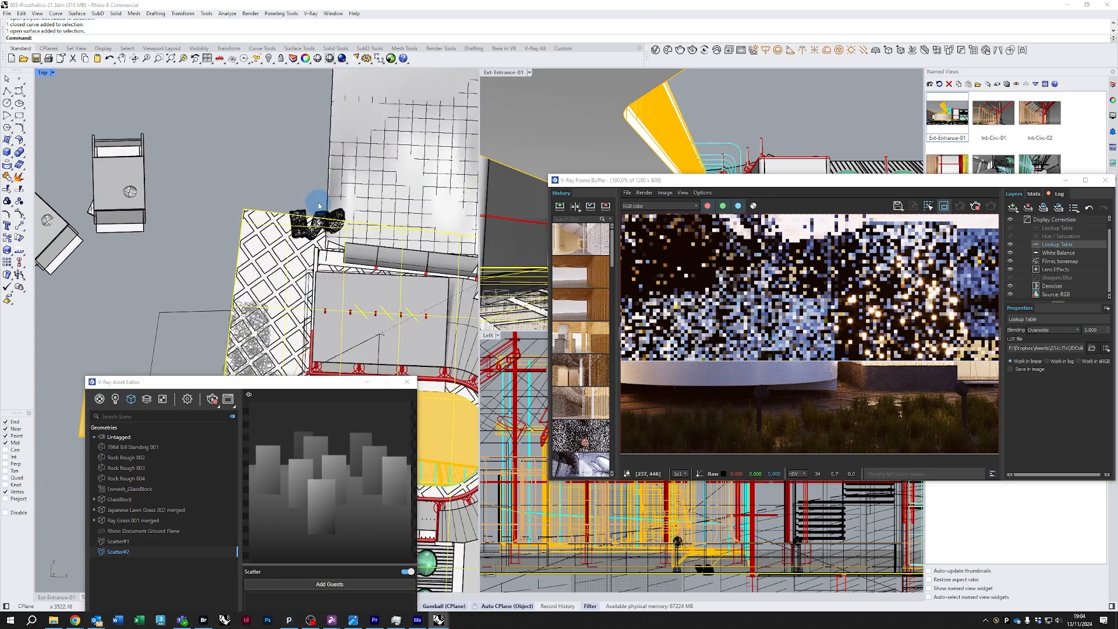
pyautogui.click(295, 414)
pyautogui.moveTo(237, 211); pyautogui.dragTo(293, 325)
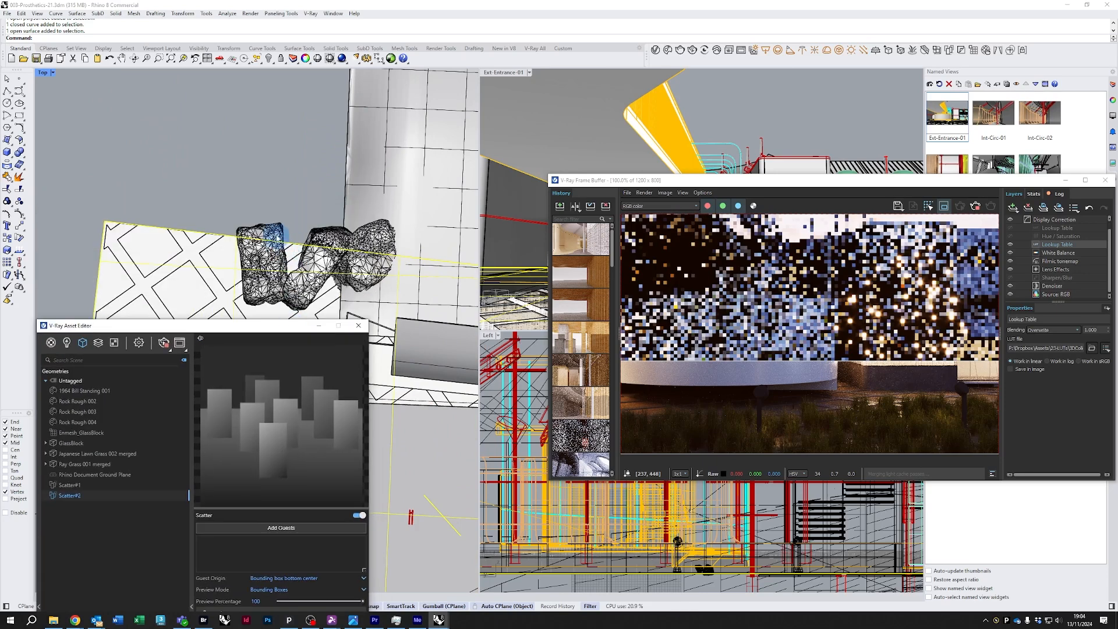
pyautogui.click(298, 230)
pyautogui.keyDown('shift'); pyautogui.click(319, 244); pyautogui.keyUp('shift')
pyautogui.keyDown('shift'); pyautogui.click(362, 242); pyautogui.keyUp('shift')
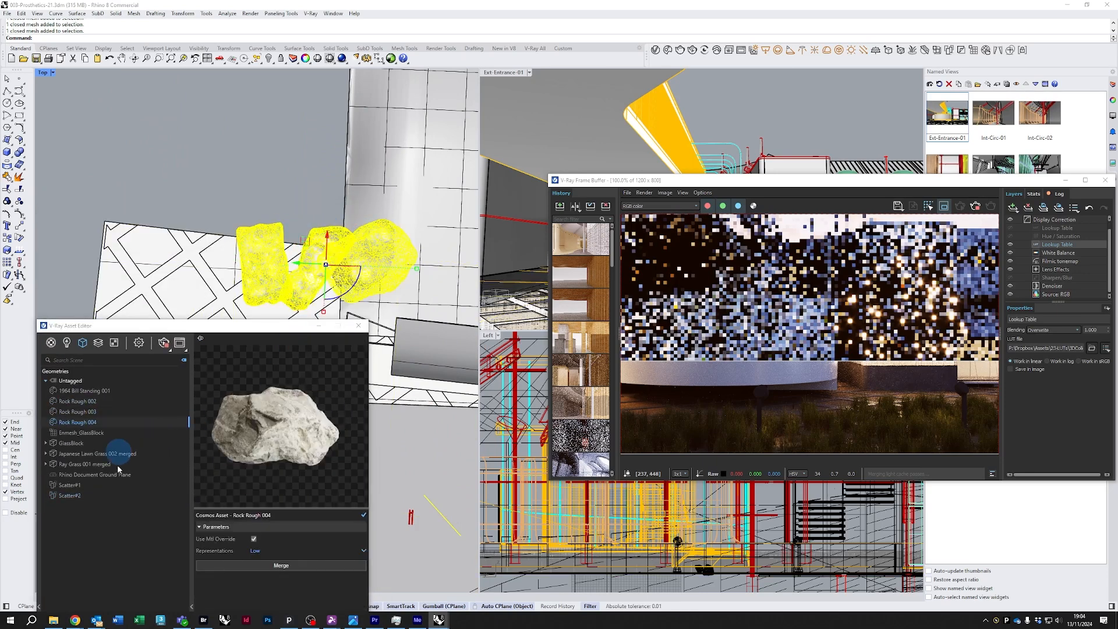
pyautogui.click(70, 495)
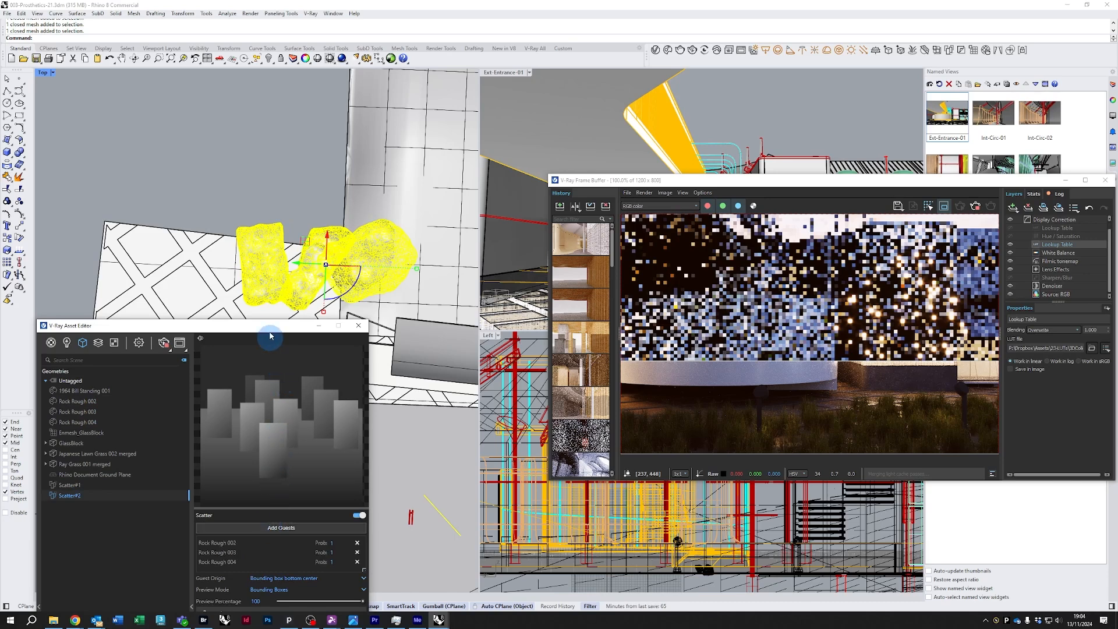
pyautogui.moveTo(268, 330); pyautogui.dragTo(265, 102)
pyautogui.click(265, 208)
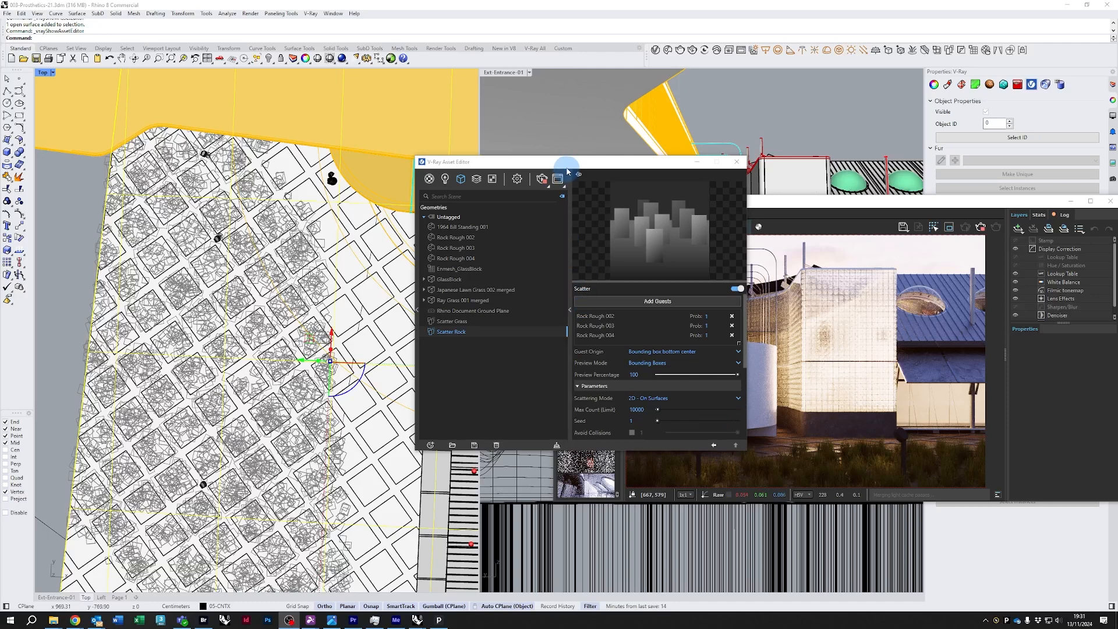
pyautogui.moveTo(566, 165); pyautogui.dragTo(553, 157)
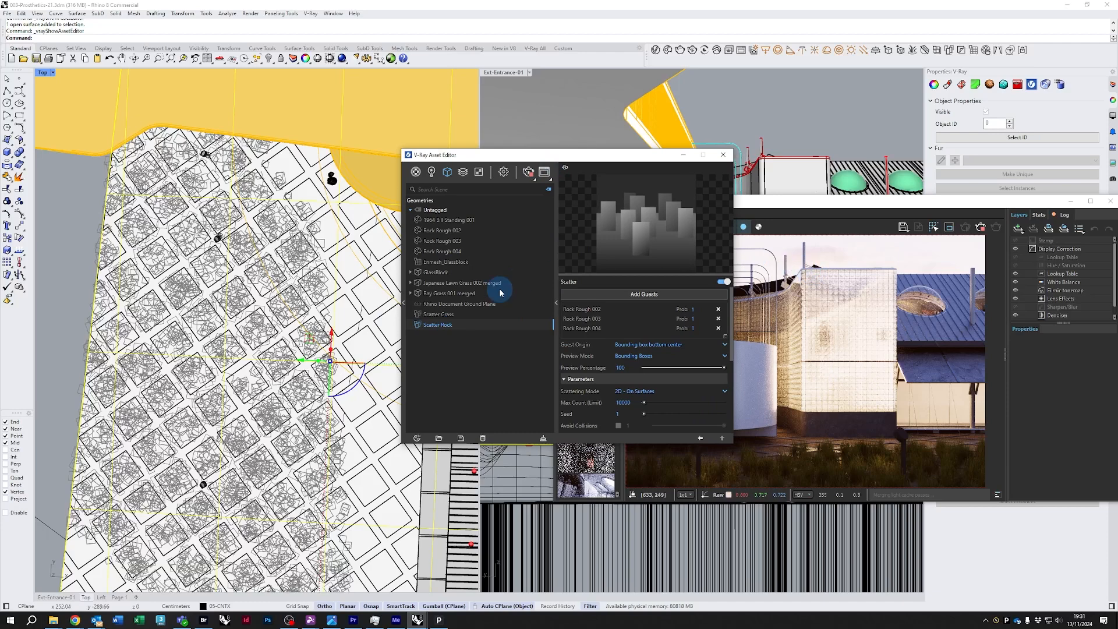
pyautogui.moveTo(481, 163)
pyautogui.mouseDown()
pyautogui.moveTo(375, 163)
pyautogui.moveTo(541, 146)
pyautogui.moveTo(462, 152)
pyautogui.mouseUp()
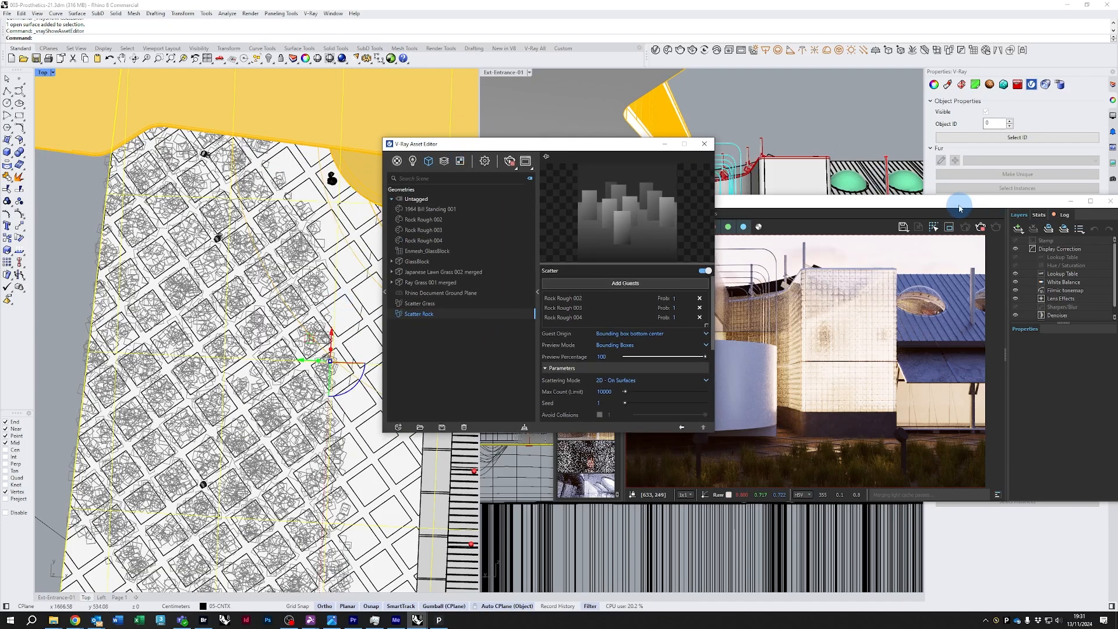
pyautogui.moveTo(960, 208); pyautogui.dragTo(751, 315)
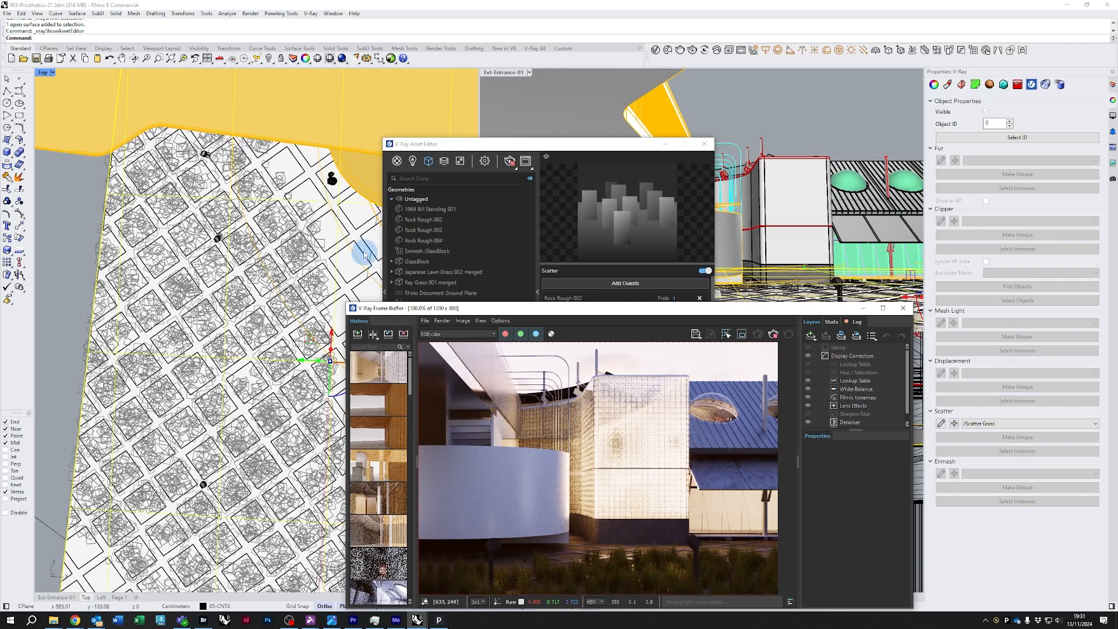
# Select the ground surface in the Top viewport and check its V-Ray scatter assignment
pyautogui.click(343, 263)
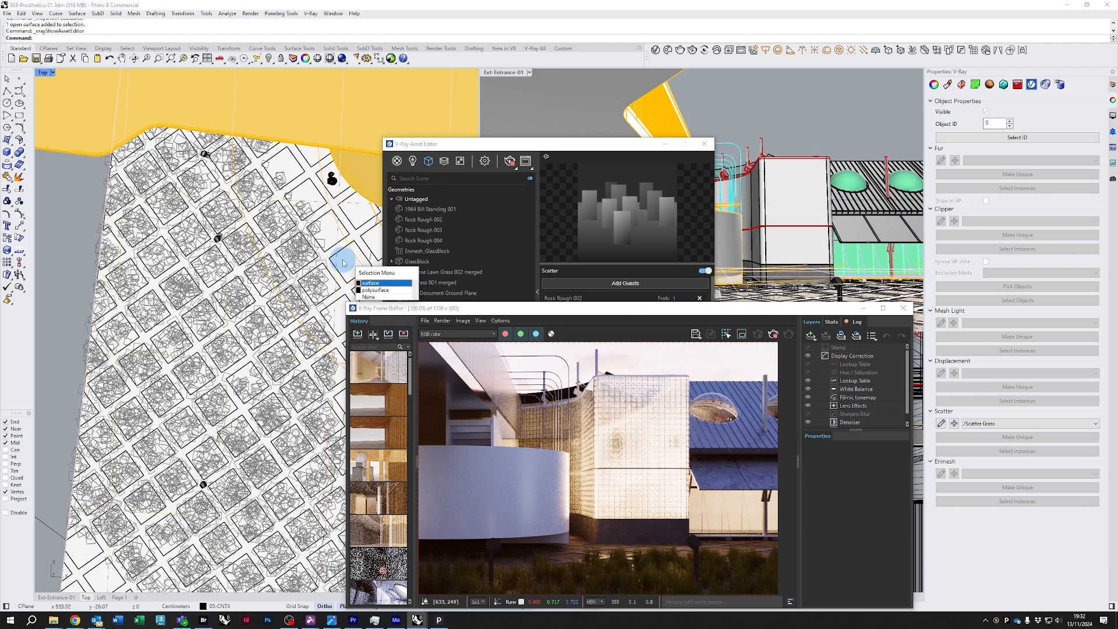
pyautogui.click(370, 282)
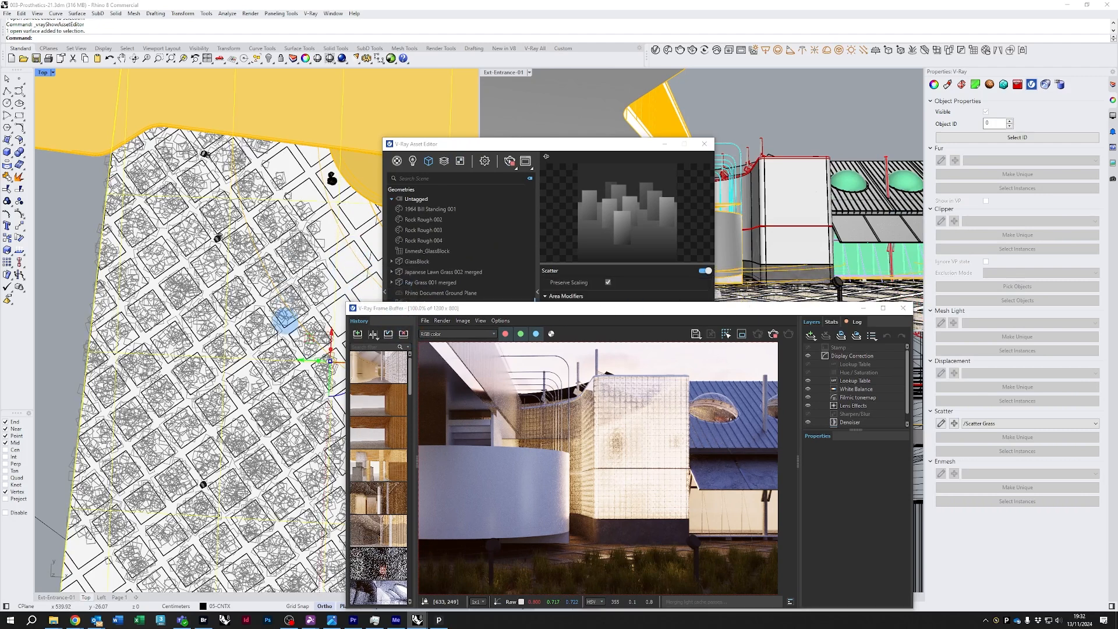
pyautogui.scroll(-2, 266, 426)
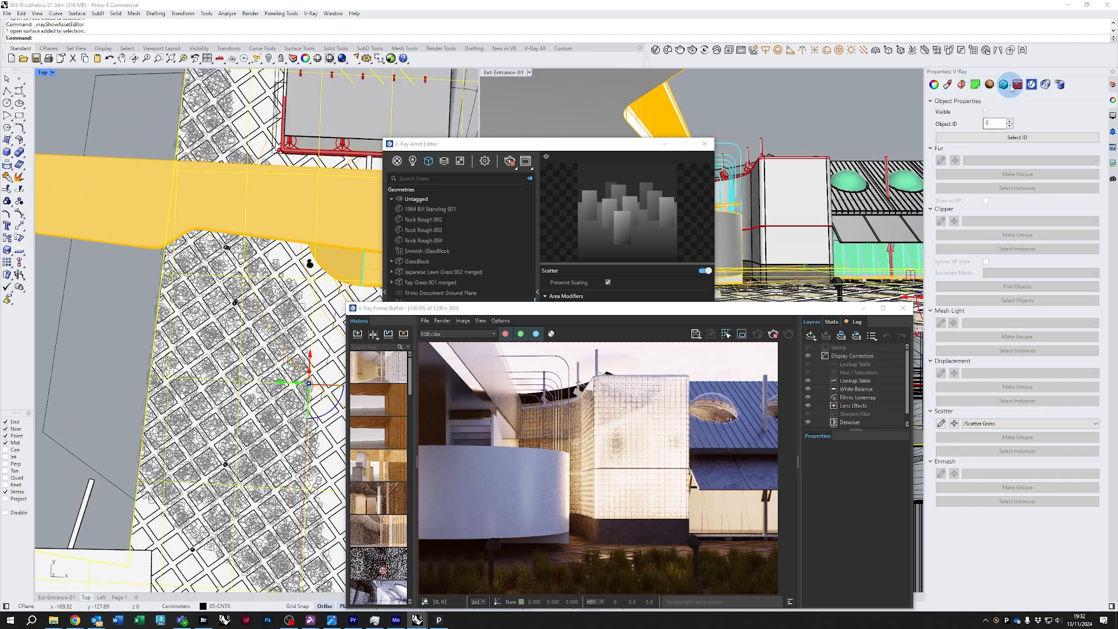
pyautogui.click(934, 85)
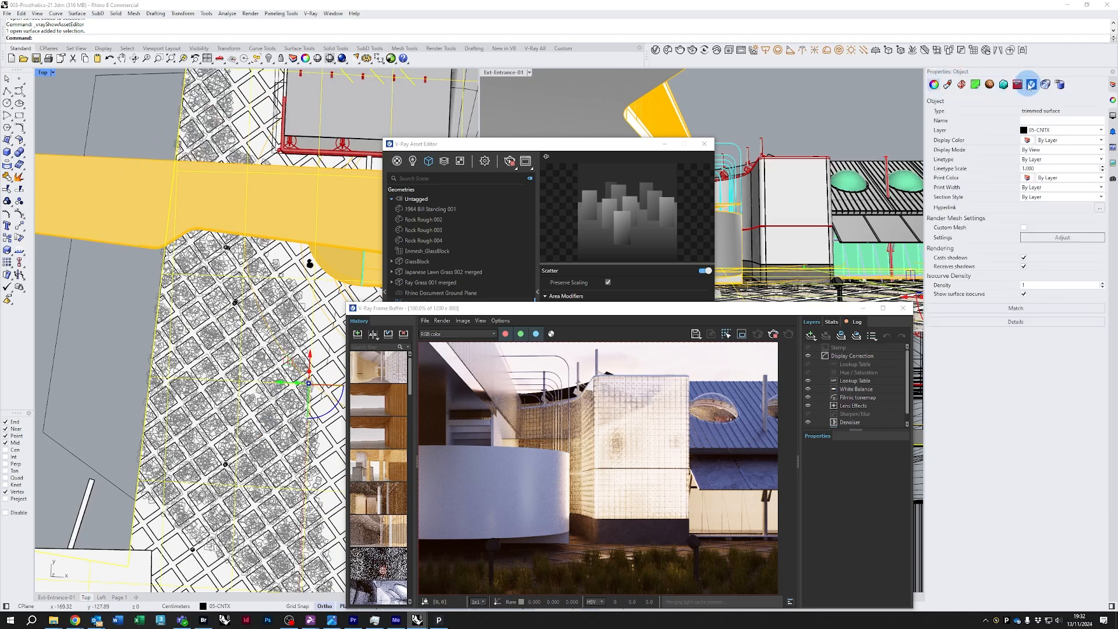
pyautogui.click(1031, 85)
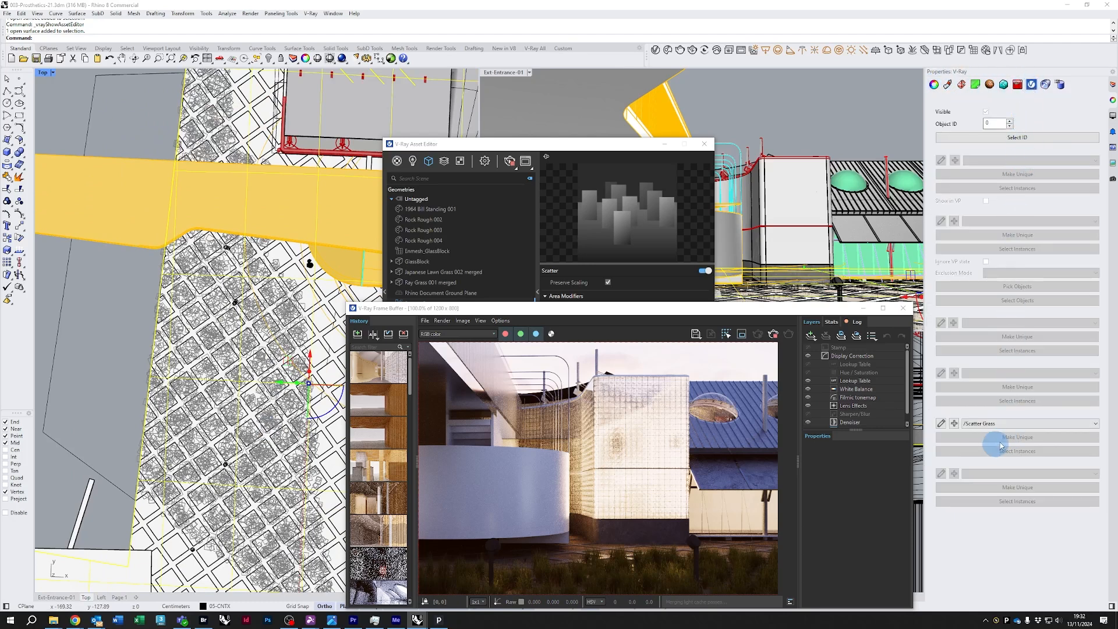
pyautogui.click(1010, 424)
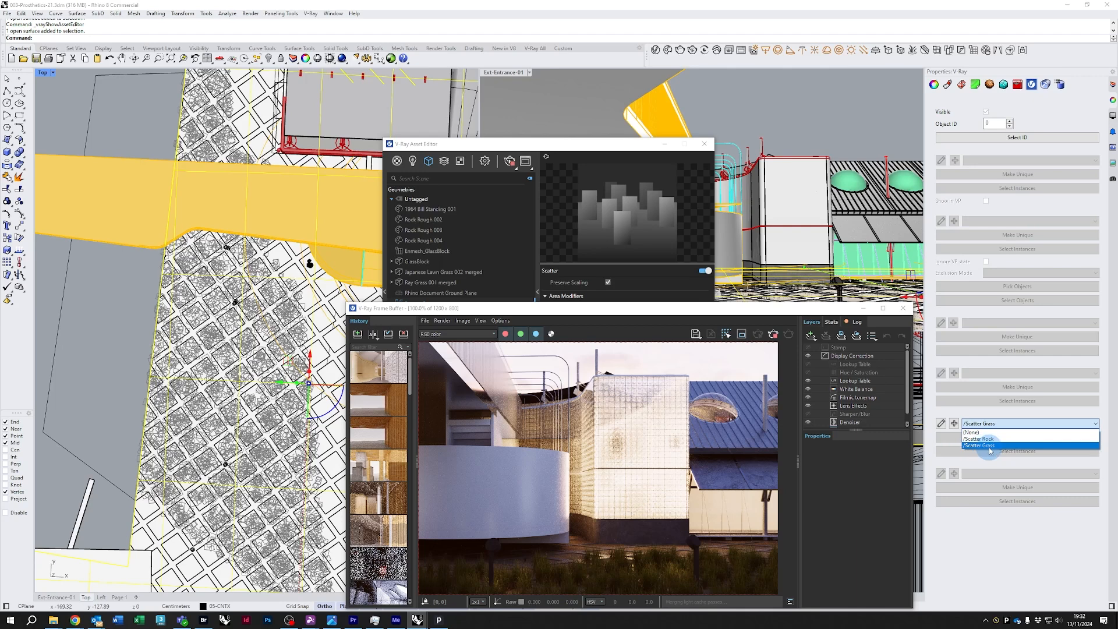
pyautogui.click(997, 532)
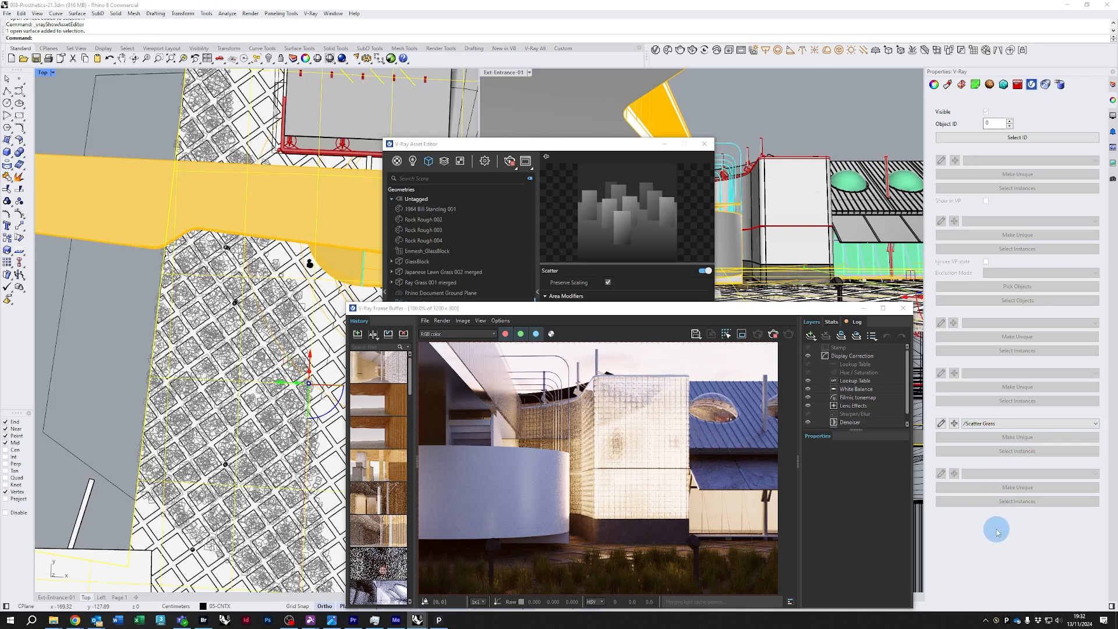
pyautogui.click(955, 424)
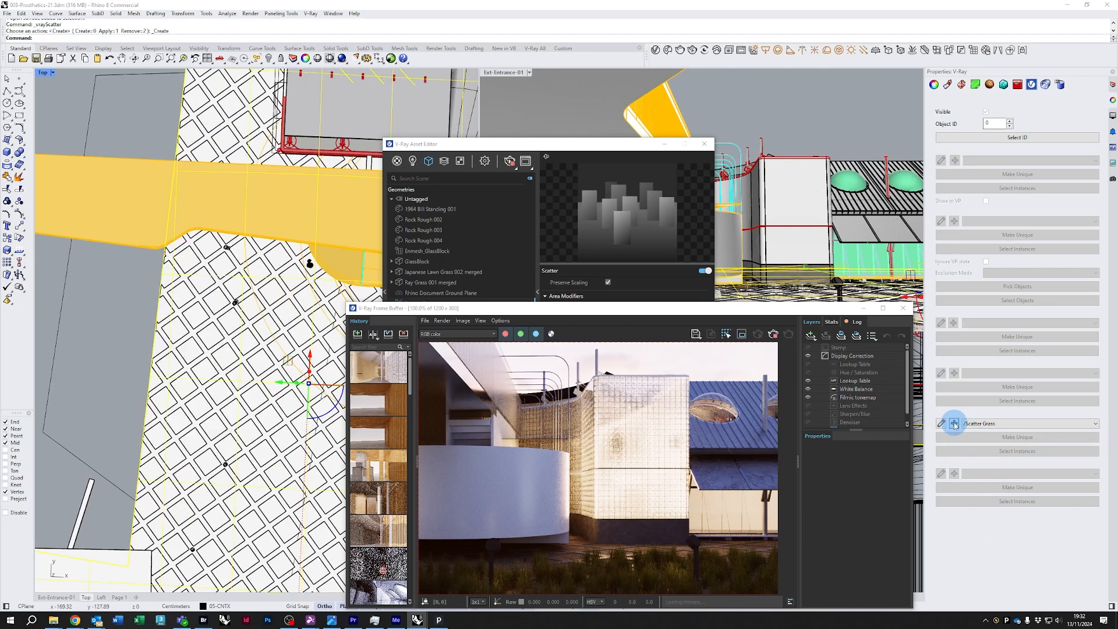
pyautogui.click(973, 424)
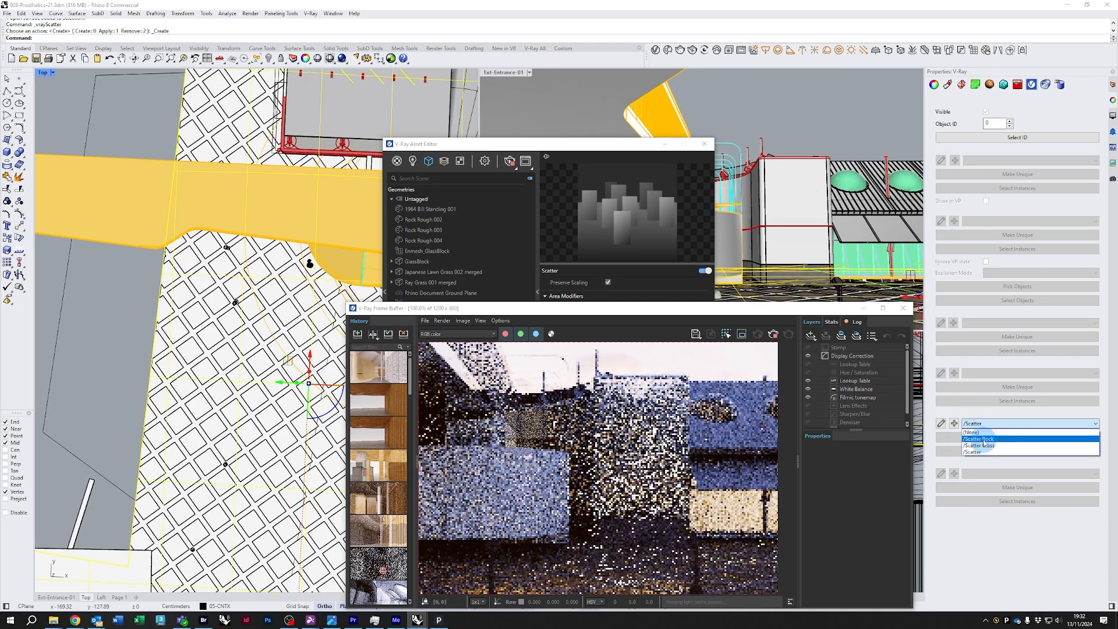
pyautogui.click(983, 445)
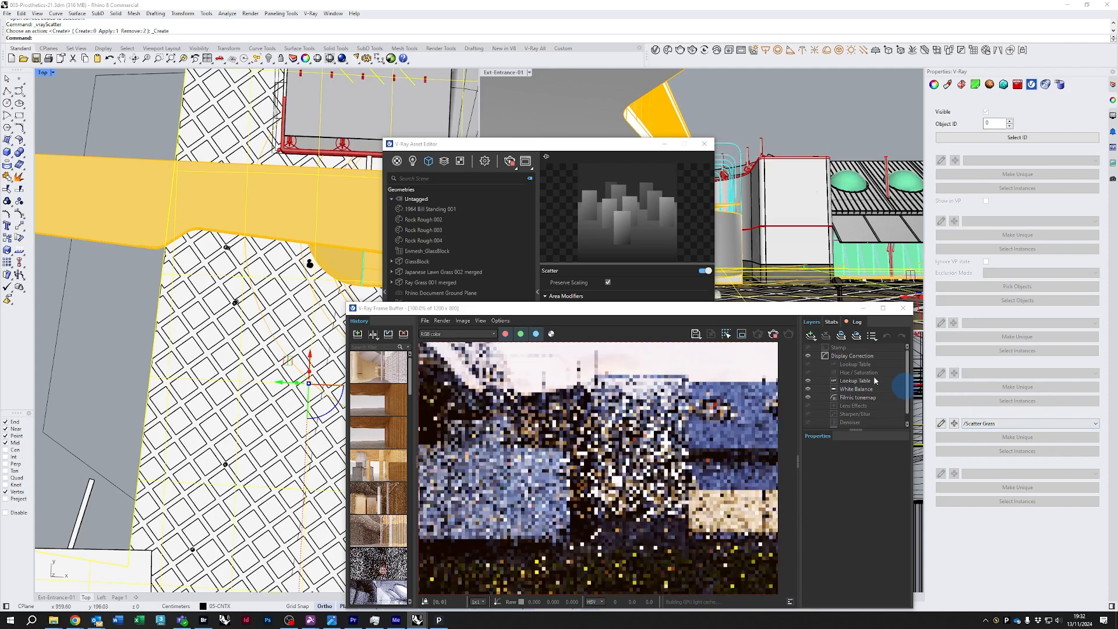
# Select the paving polysurface in the Top viewport and assign Scatter Rock as its scatter
pyautogui.moveTo(780, 304); pyautogui.dragTo(780, 280)
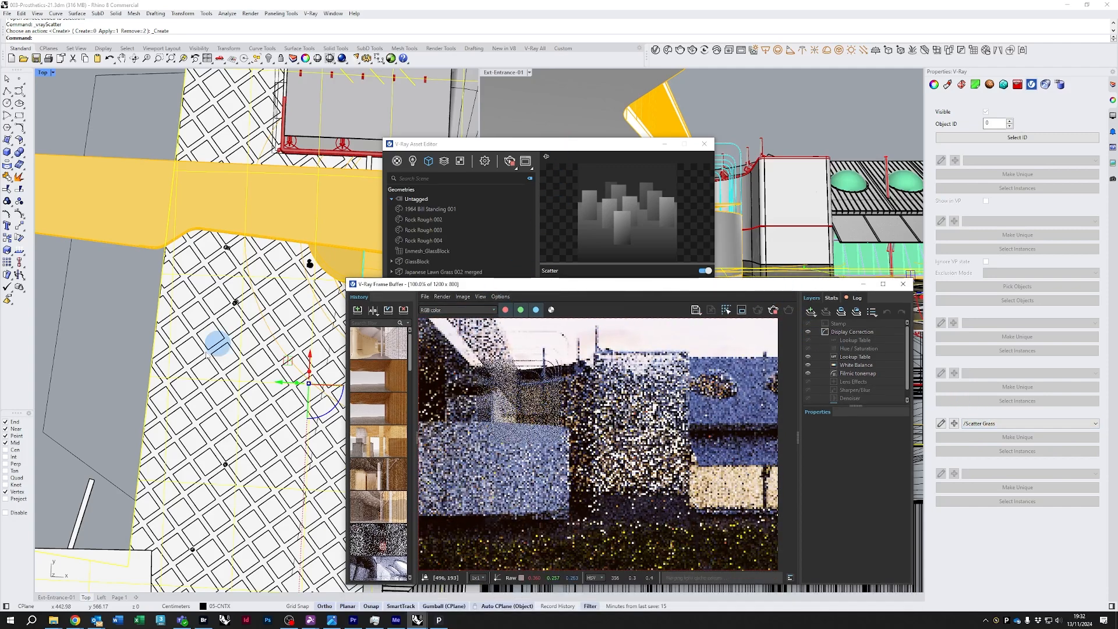
pyautogui.scroll(2, 206, 364)
pyautogui.scroll(2, 205, 364)
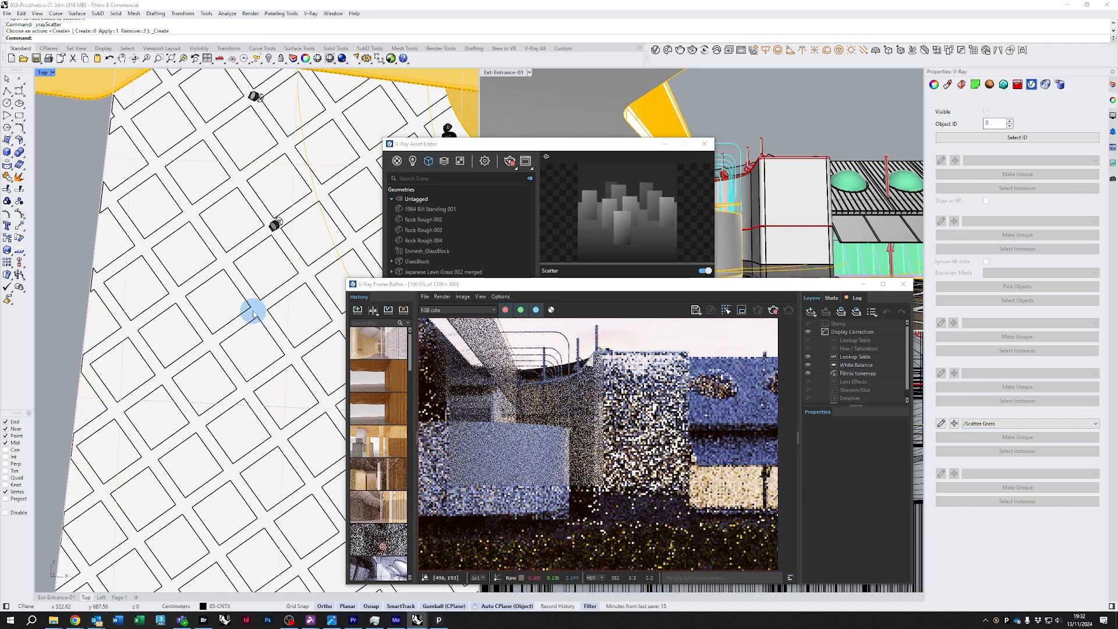
pyautogui.click(209, 284)
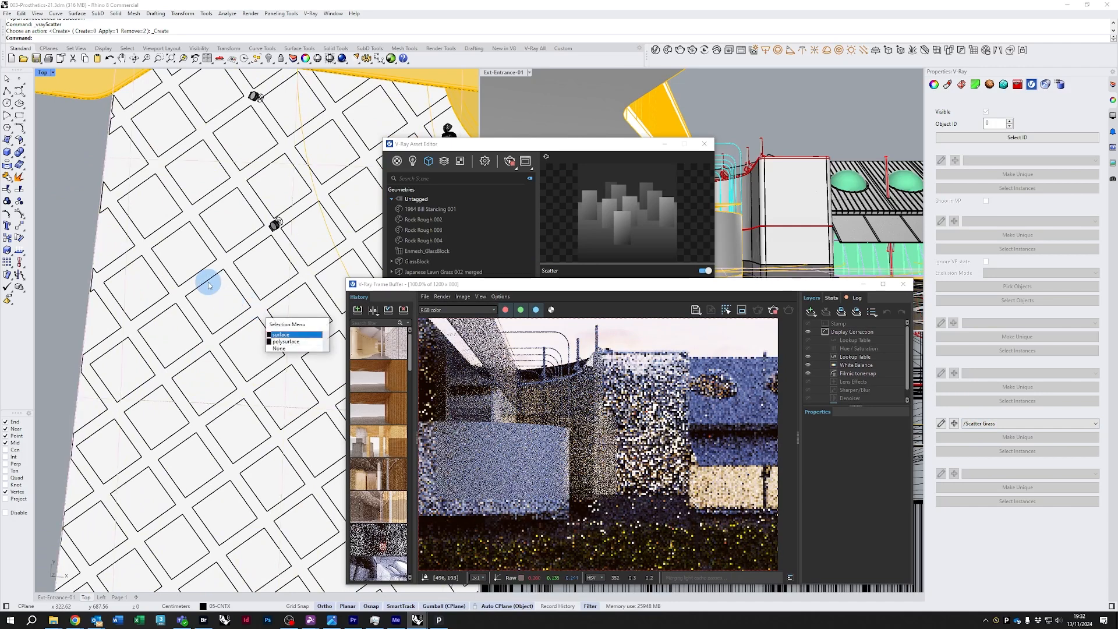
pyautogui.click(286, 341)
pyautogui.click(173, 277)
pyautogui.click(1012, 424)
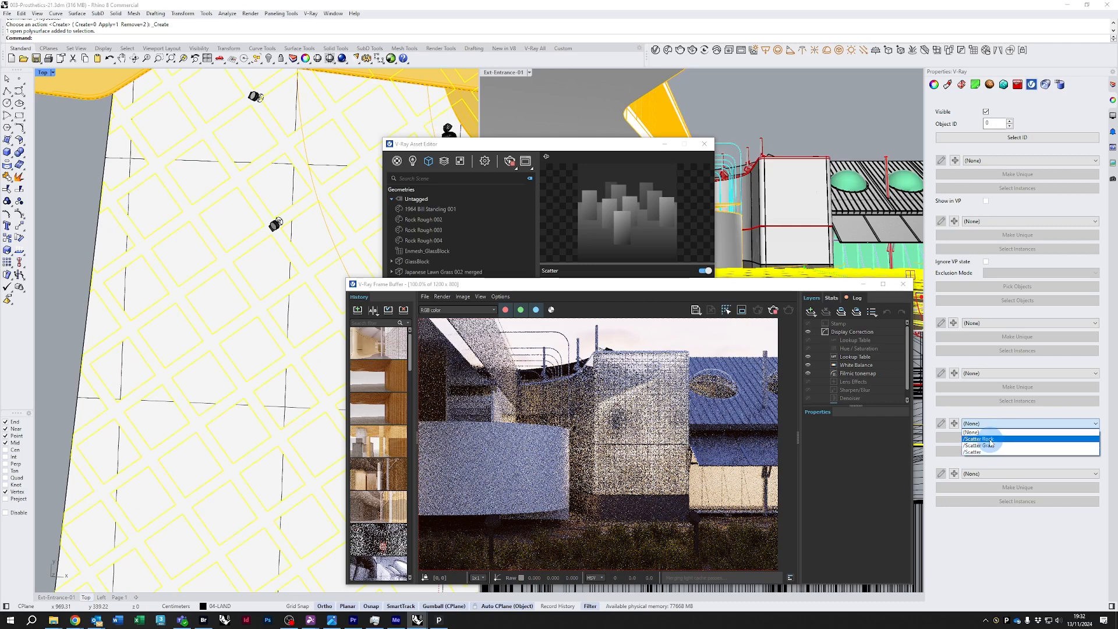
pyautogui.click(990, 440)
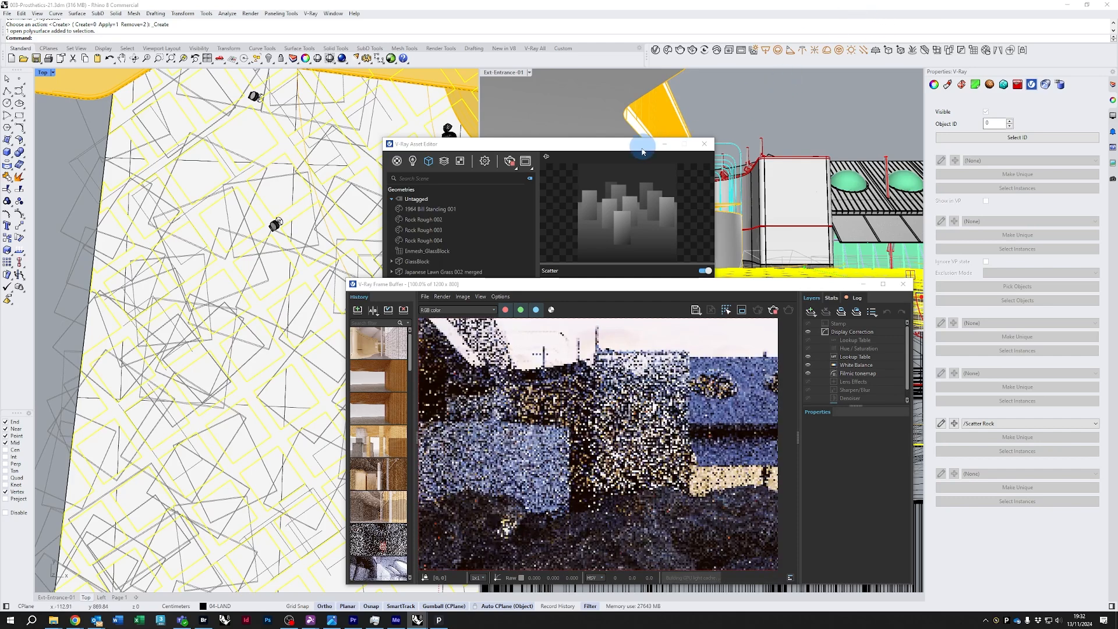
# Delete the unused Scatter asset from the asset editor's geometry list
pyautogui.moveTo(629, 148); pyautogui.dragTo(481, 114)
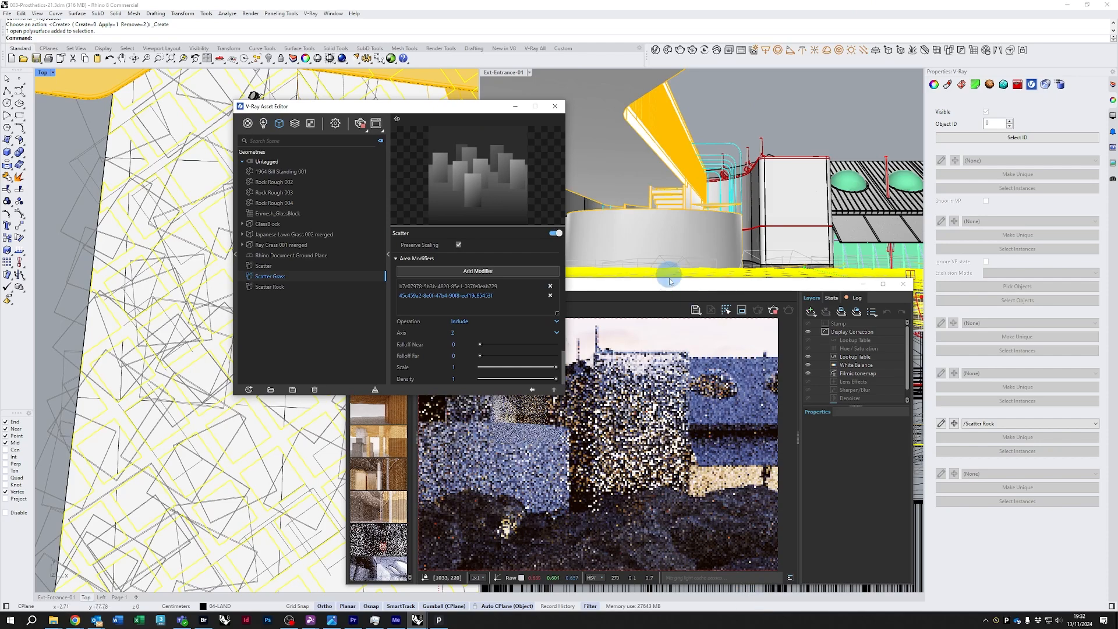
pyautogui.moveTo(669, 284); pyautogui.dragTo(844, 115)
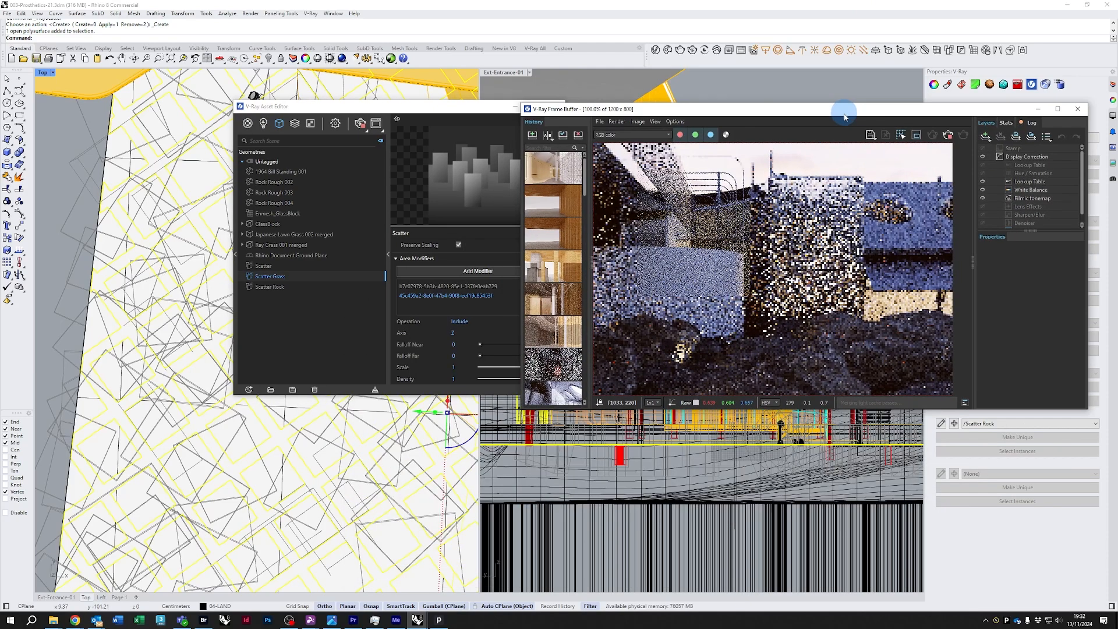
pyautogui.click(265, 266)
pyautogui.rightClick(266, 268)
pyautogui.click(276, 329)
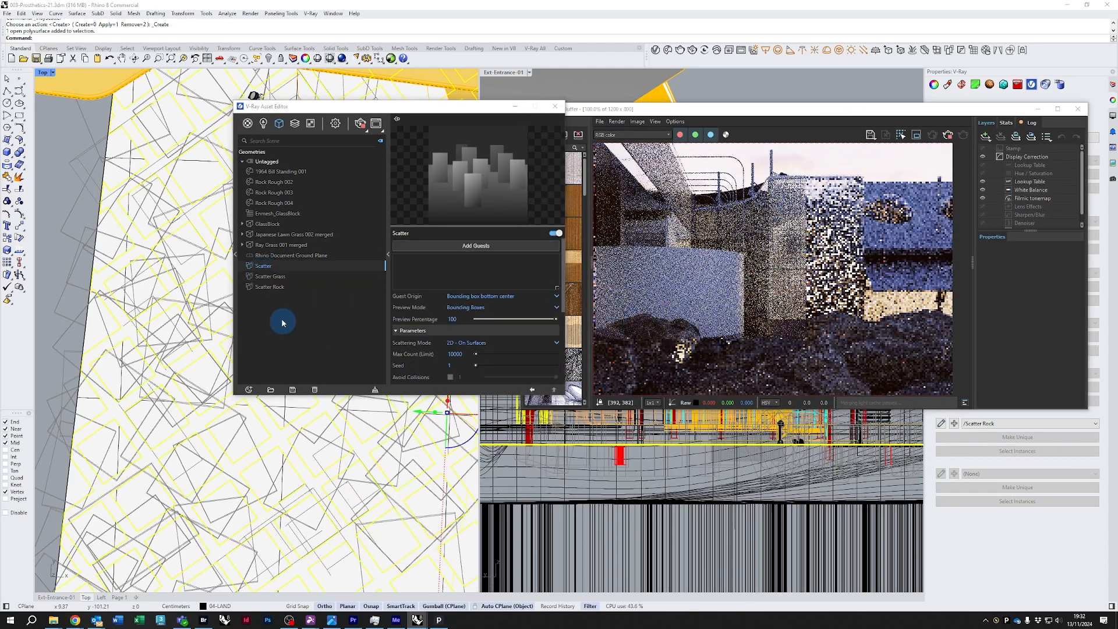
# Set Scatter Rock's uniform Random Scale range to 0.5 through 0.7
pyautogui.click(582, 310)
pyautogui.click(272, 276)
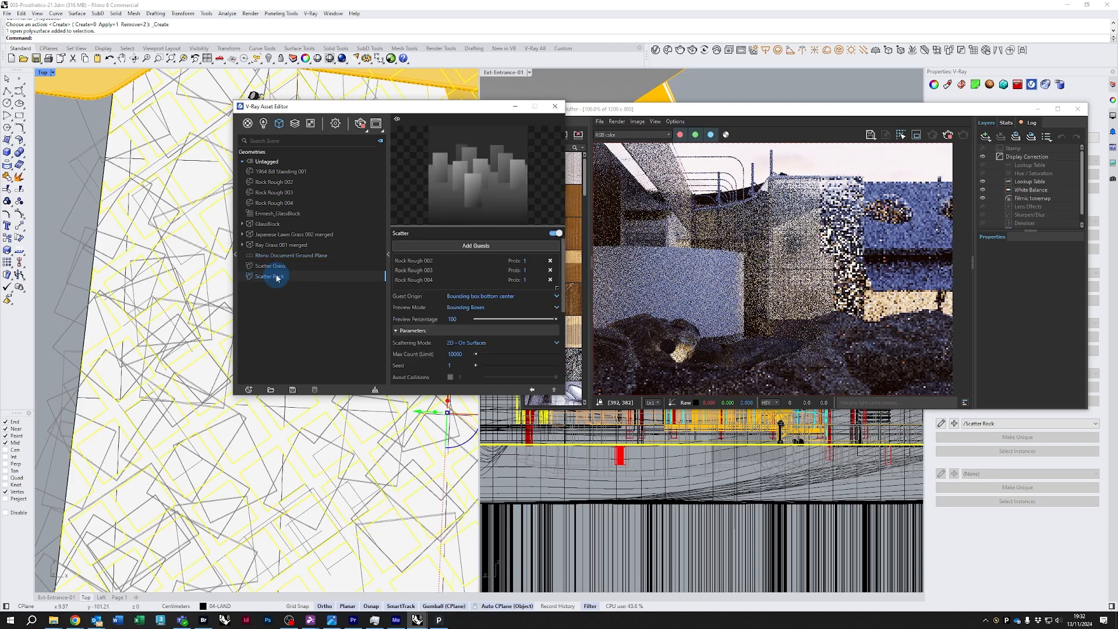
pyautogui.scroll(-5, 417, 335)
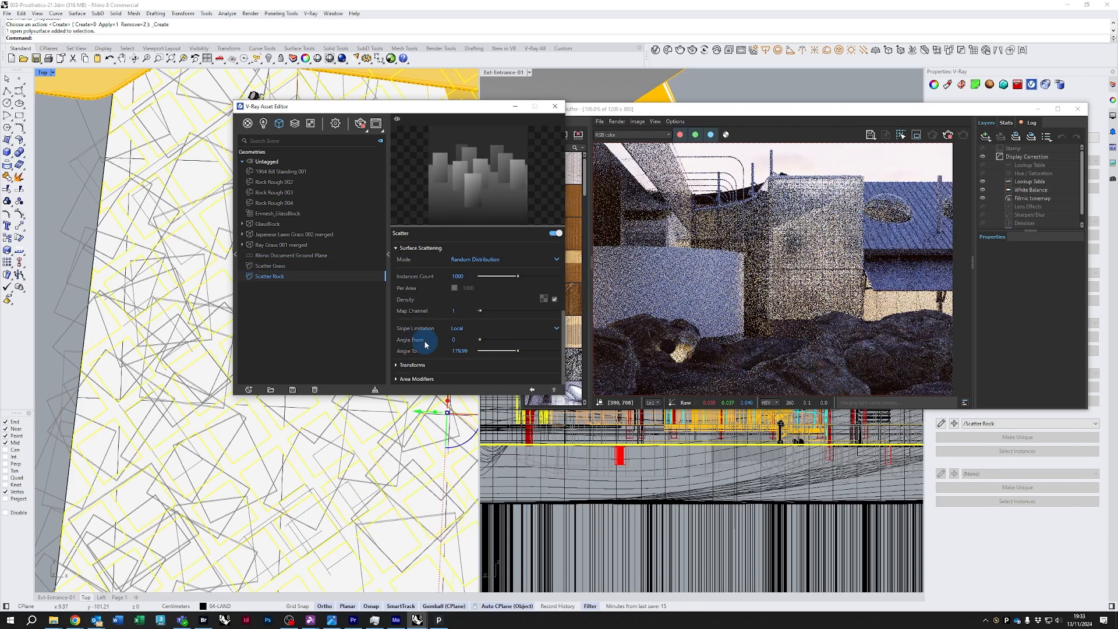
pyautogui.click(406, 364)
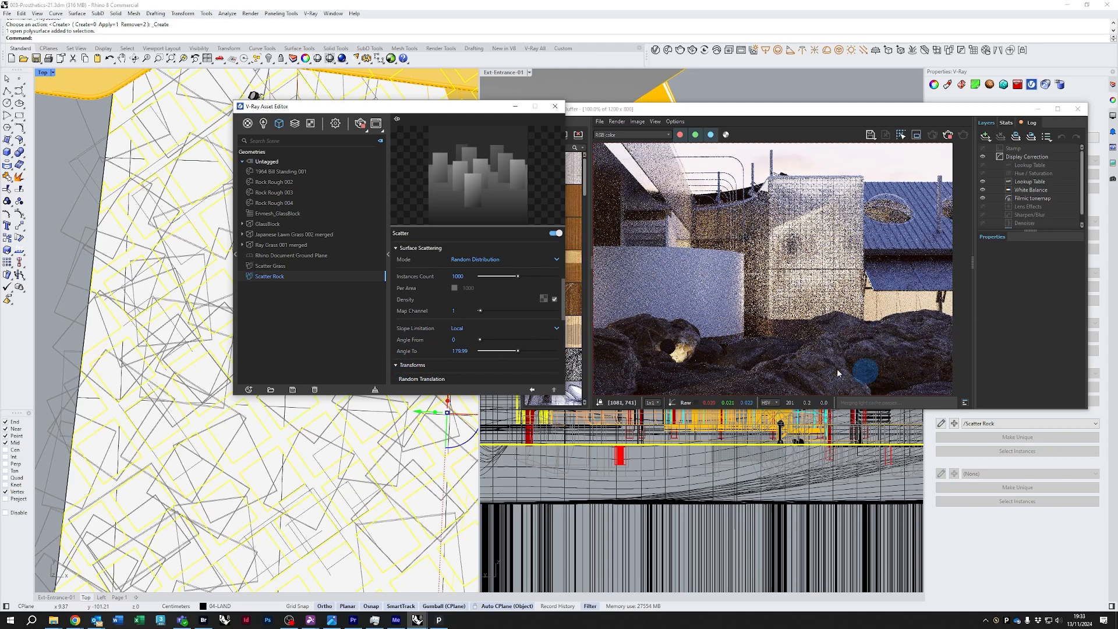
pyautogui.moveTo(441, 106); pyautogui.dragTo(676, 230)
pyautogui.scroll(-5, 295, 384)
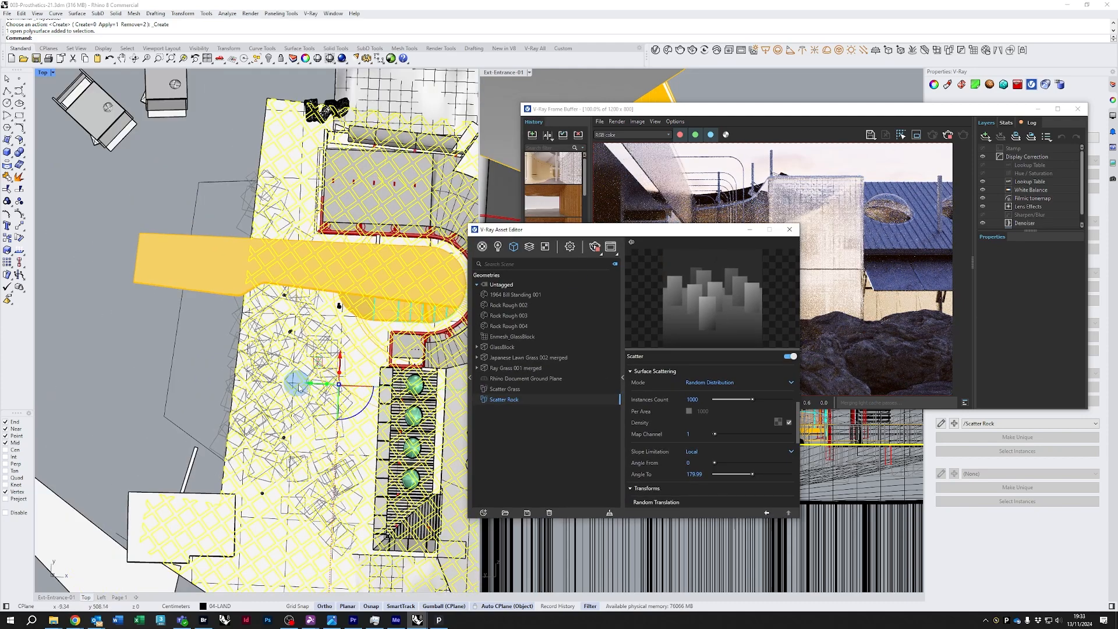
pyautogui.scroll(3, 299, 373)
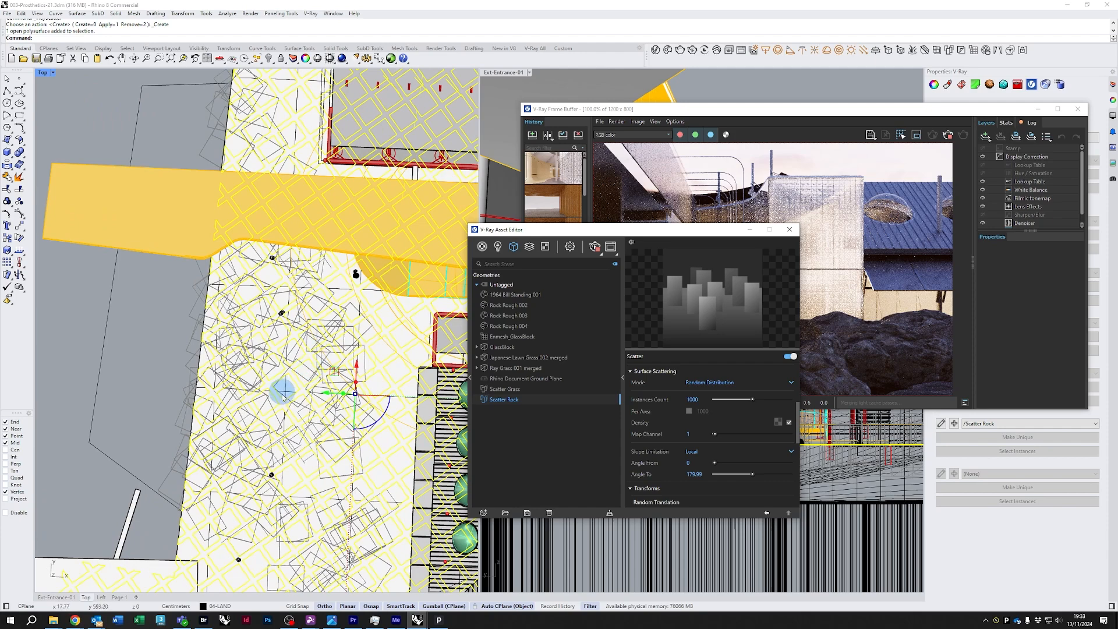
pyautogui.moveTo(591, 231); pyautogui.dragTo(391, 144)
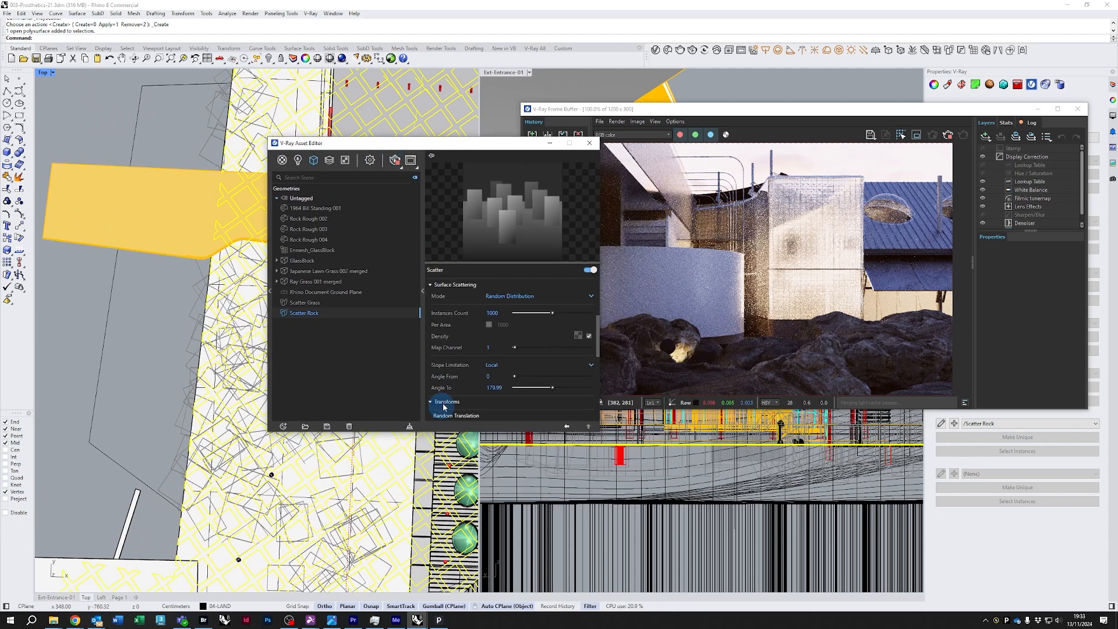
pyautogui.scroll(-3, 457, 406)
pyautogui.scroll(-2, 457, 406)
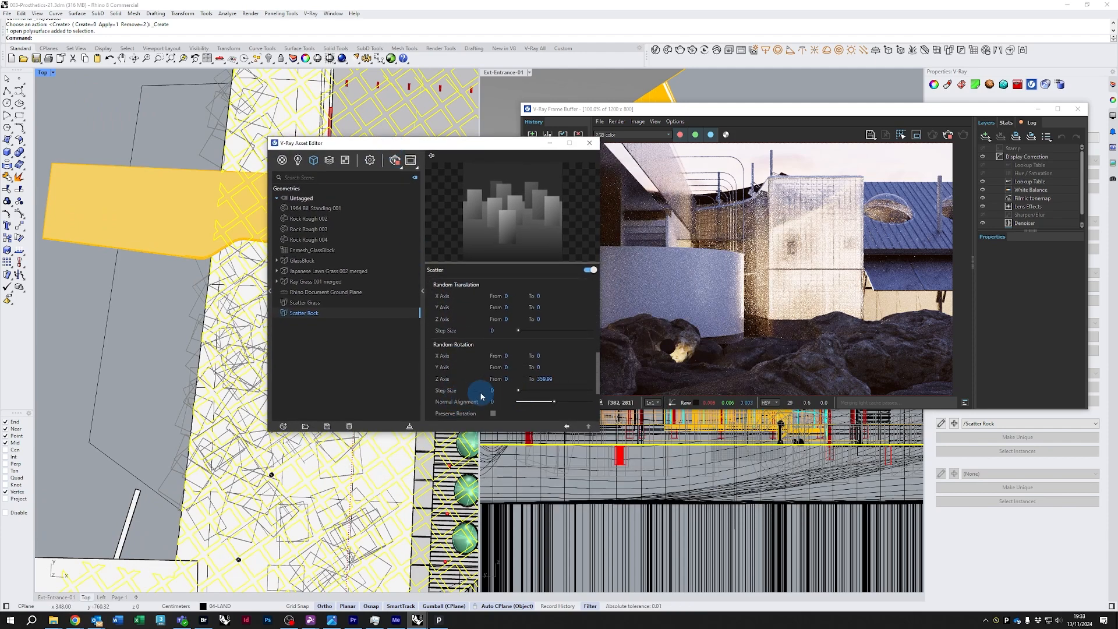
pyautogui.scroll(-3, 481, 396)
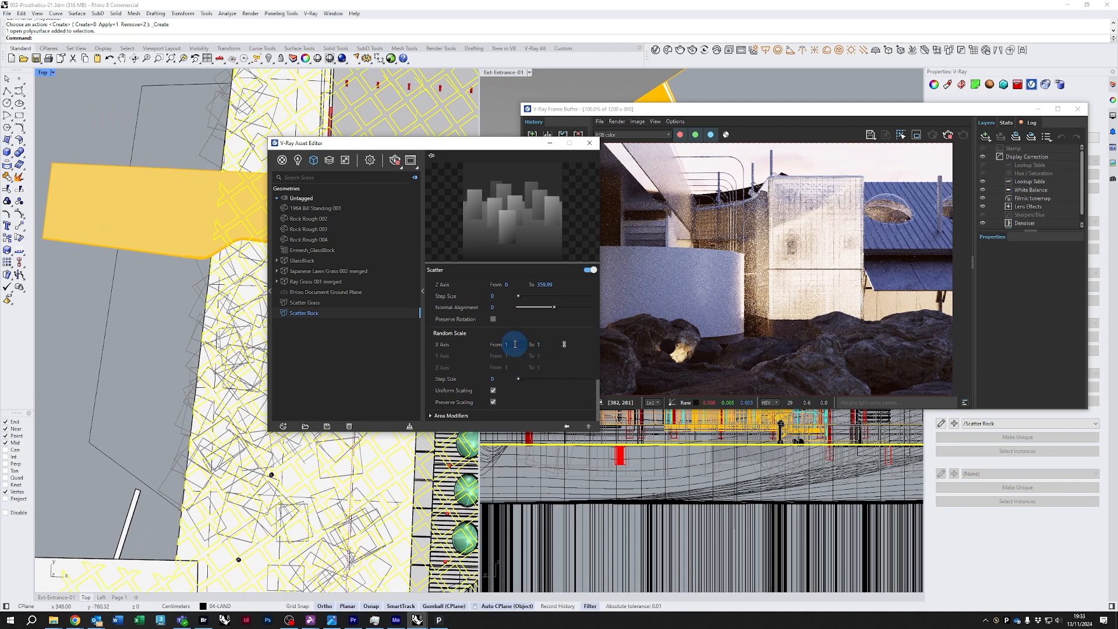
pyautogui.moveTo(515, 344); pyautogui.dragTo(451, 347)
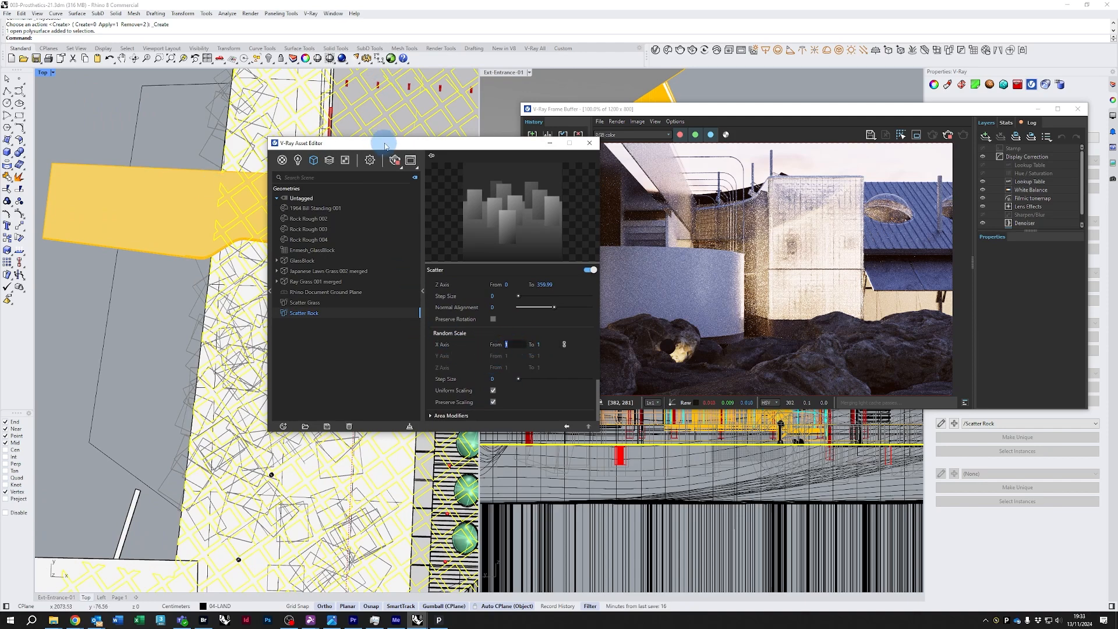
pyautogui.moveTo(387, 143); pyautogui.dragTo(425, 178)
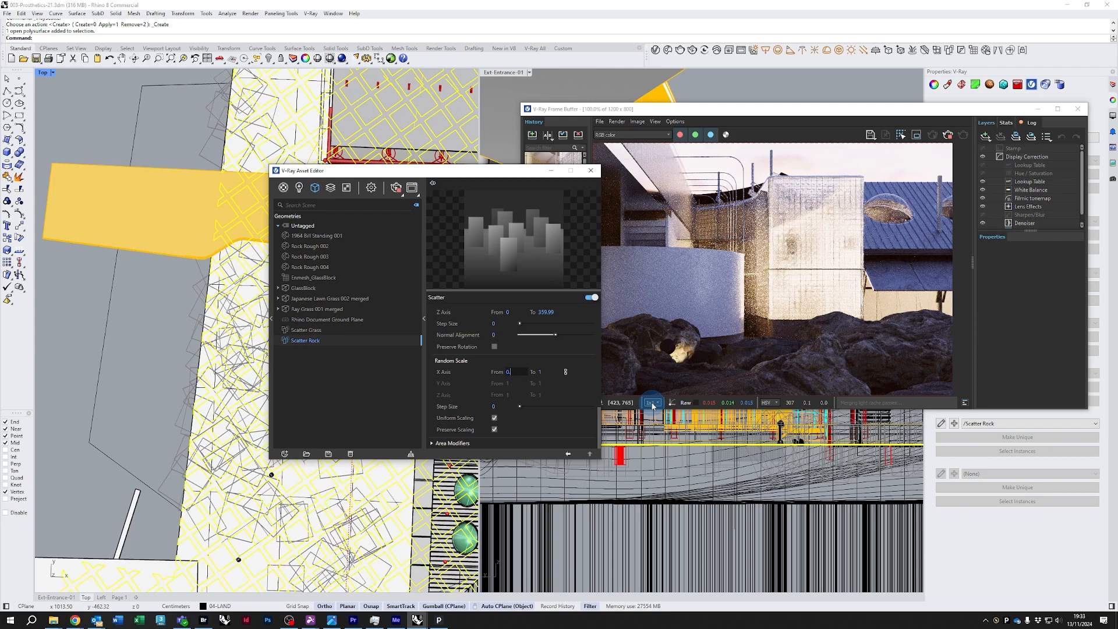
pyautogui.write('0.5')
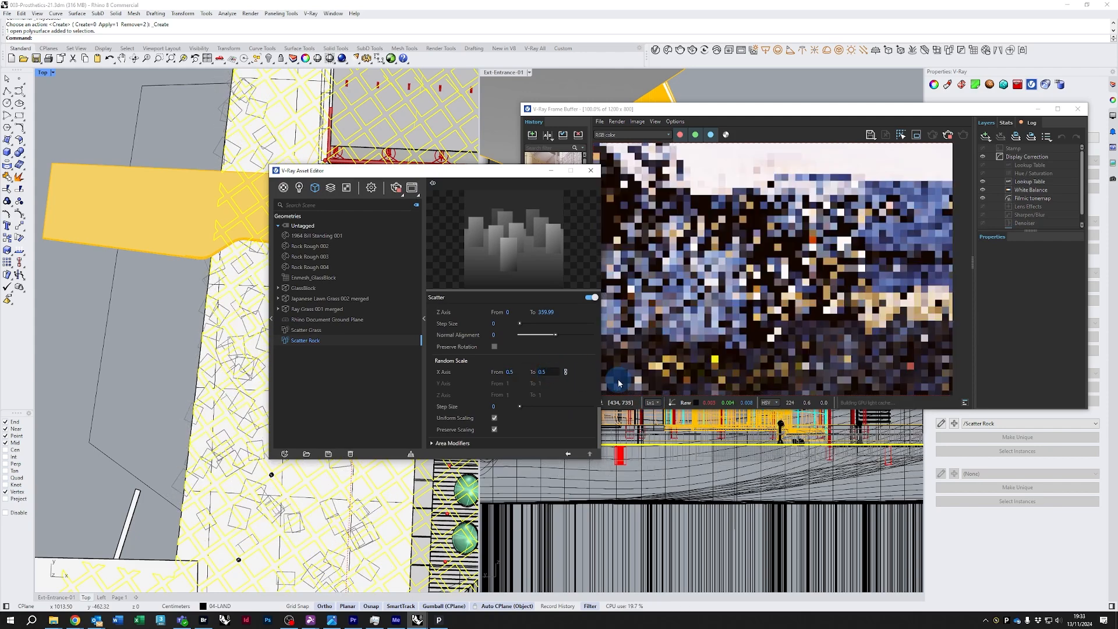
pyautogui.press('BackSpace')
pyautogui.write('7')
pyautogui.press('Return')
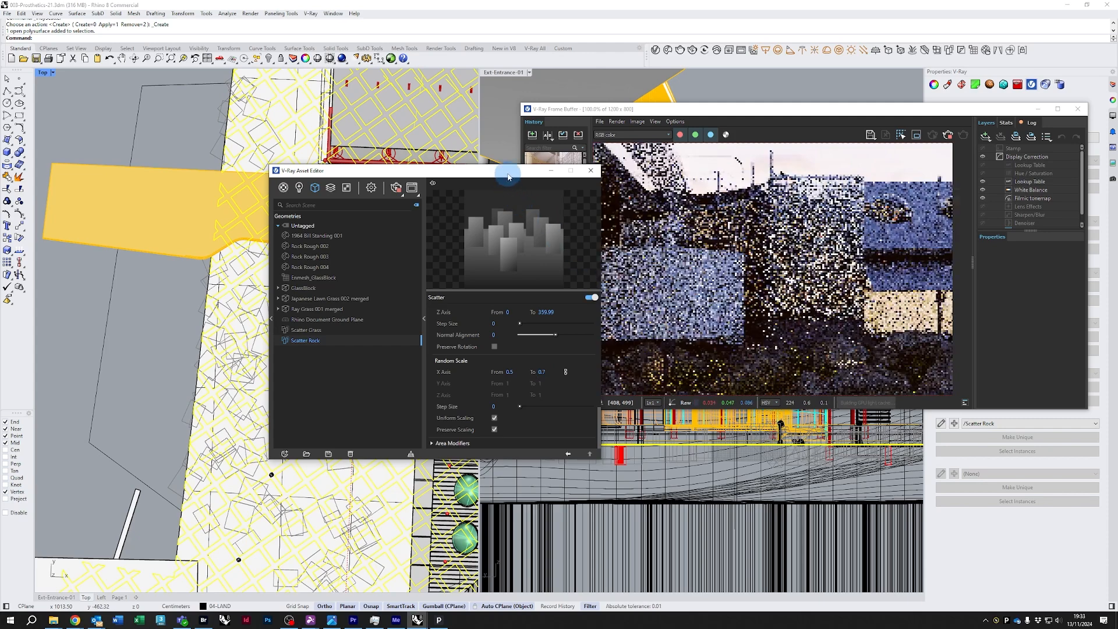
pyautogui.moveTo(500, 170); pyautogui.dragTo(462, 164)
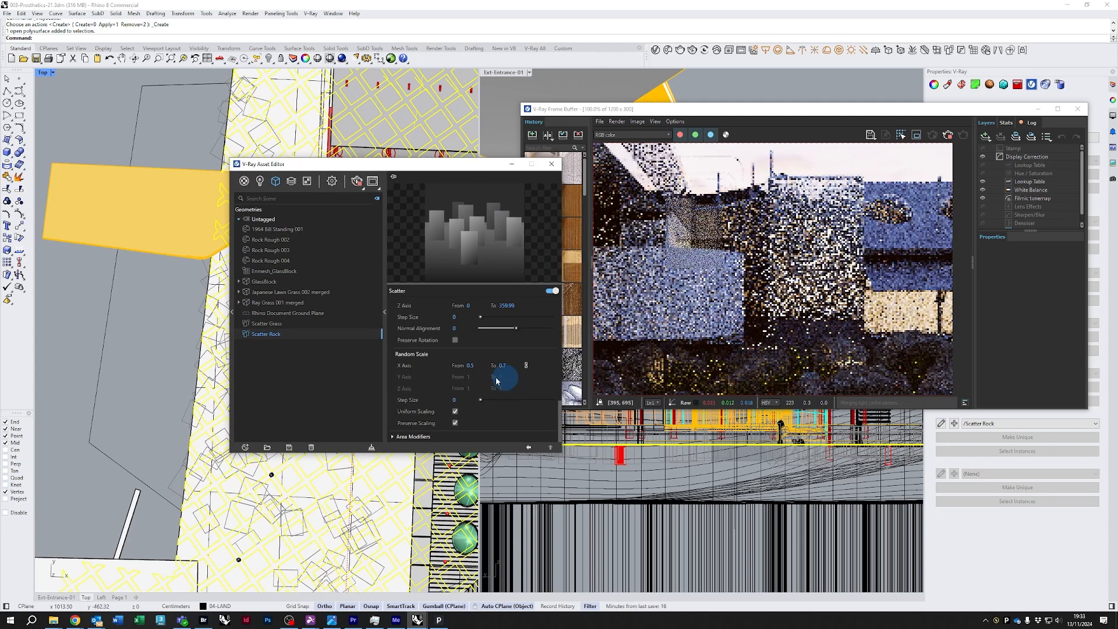
pyautogui.scroll(3, 428, 376)
pyautogui.scroll(3, 431, 373)
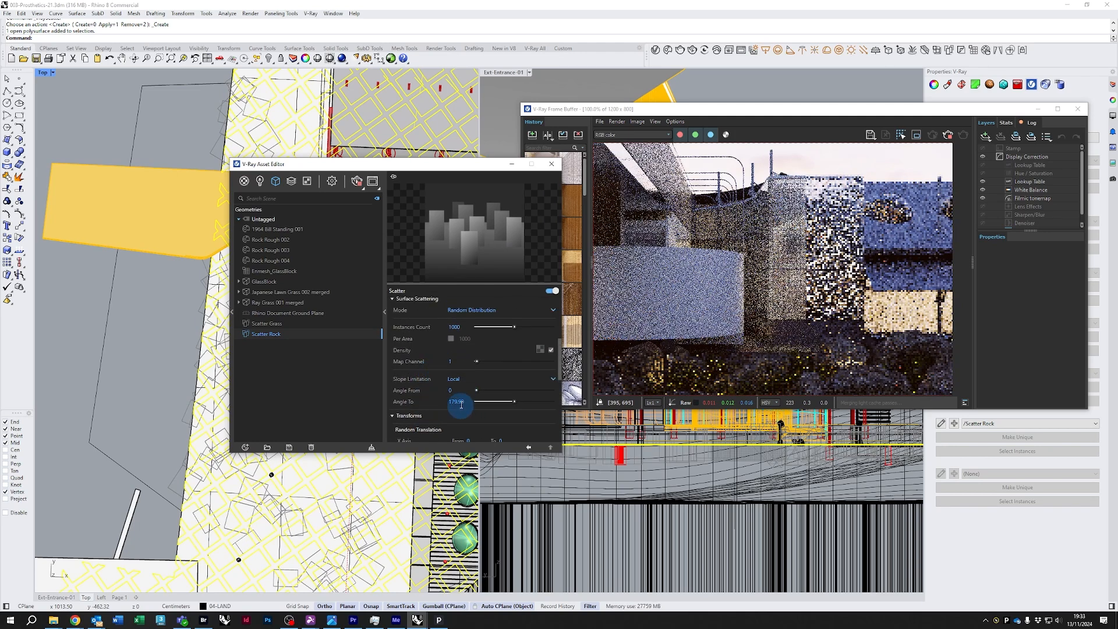
# Set Scatter Rock's surface scattering instance count to 200
pyautogui.scroll(-2, 431, 398)
pyautogui.scroll(5, 433, 401)
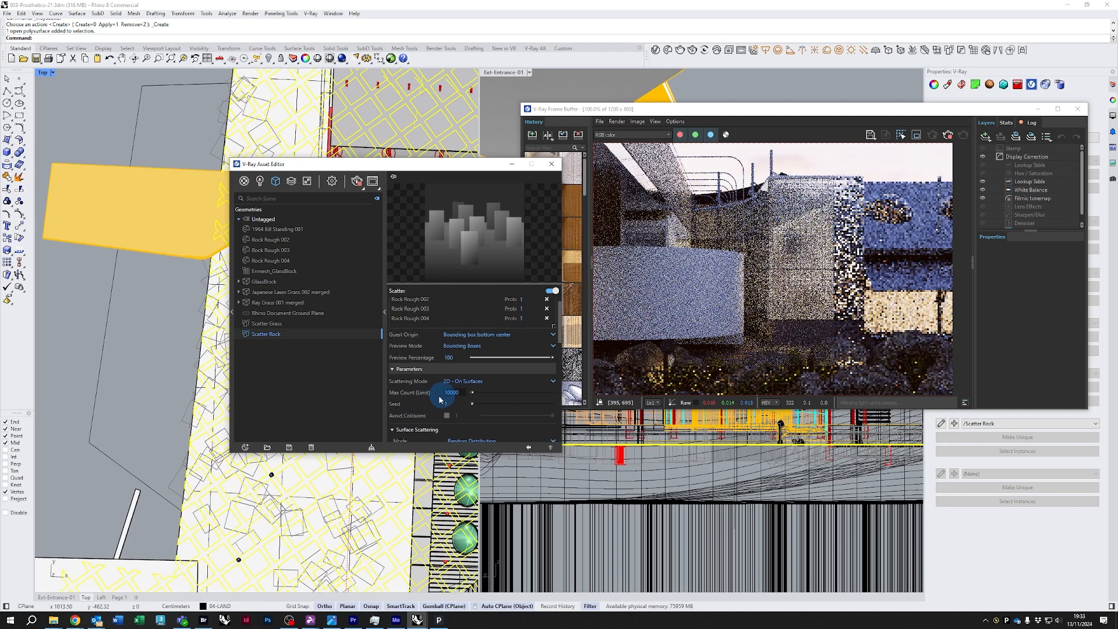
pyautogui.moveTo(408, 159); pyautogui.dragTo(405, 24)
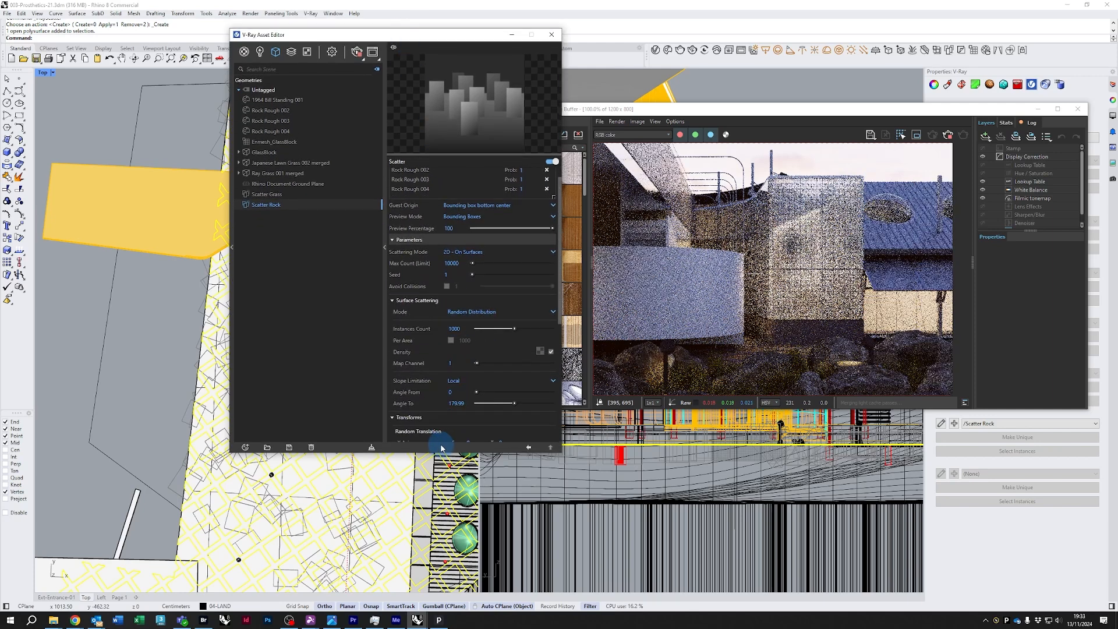
pyautogui.doubleClick(459, 328)
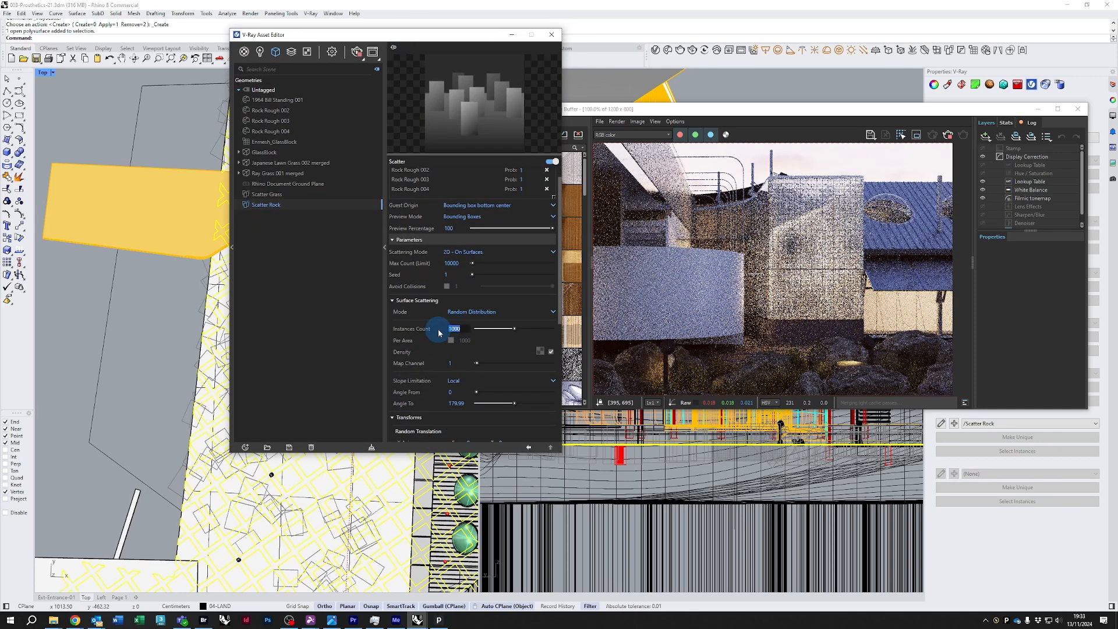
pyautogui.write('200')
pyautogui.press('Return')
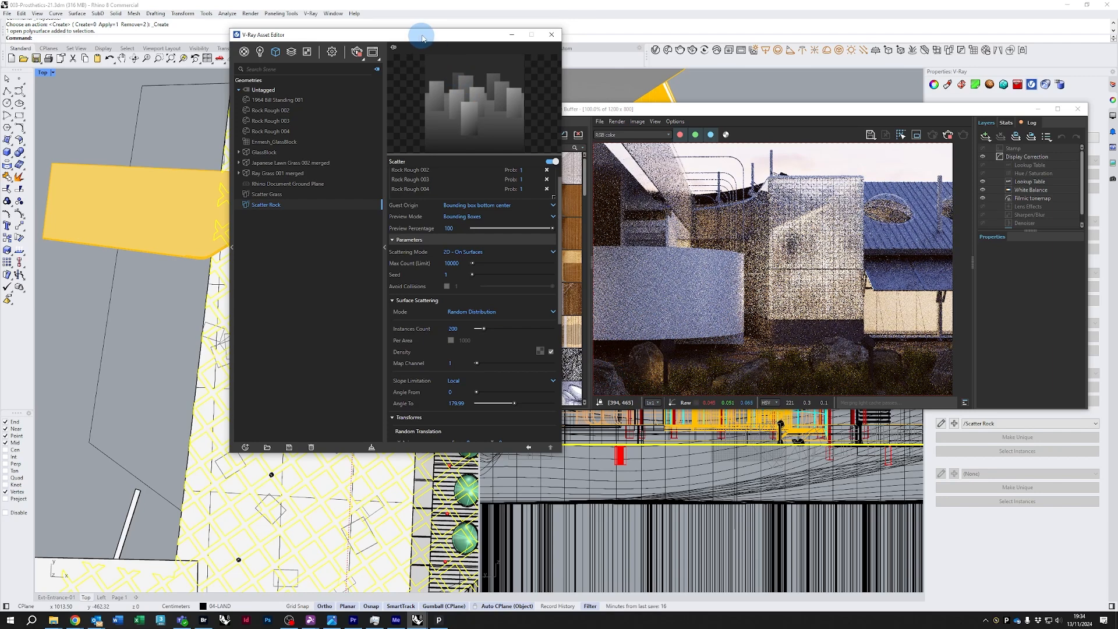
# Inspect the scattered rocks in the interactive render and review Scatter Rock's transform settings
pyautogui.moveTo(423, 38); pyautogui.dragTo(521, 68)
pyautogui.scroll(3, 281, 303)
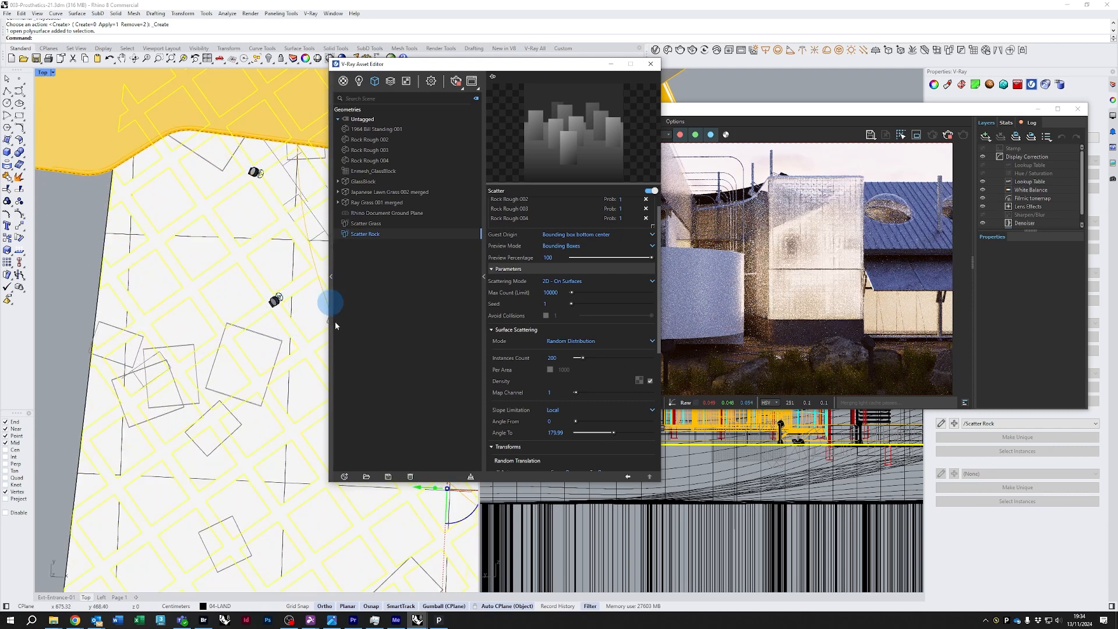
pyautogui.scroll(-8, 554, 425)
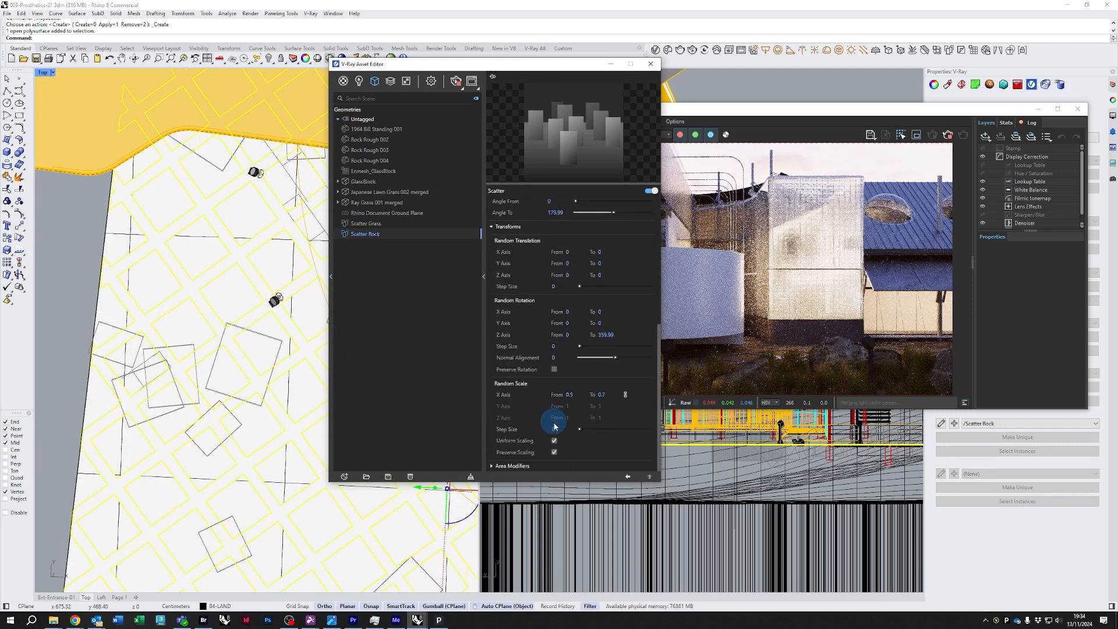
pyautogui.click(512, 466)
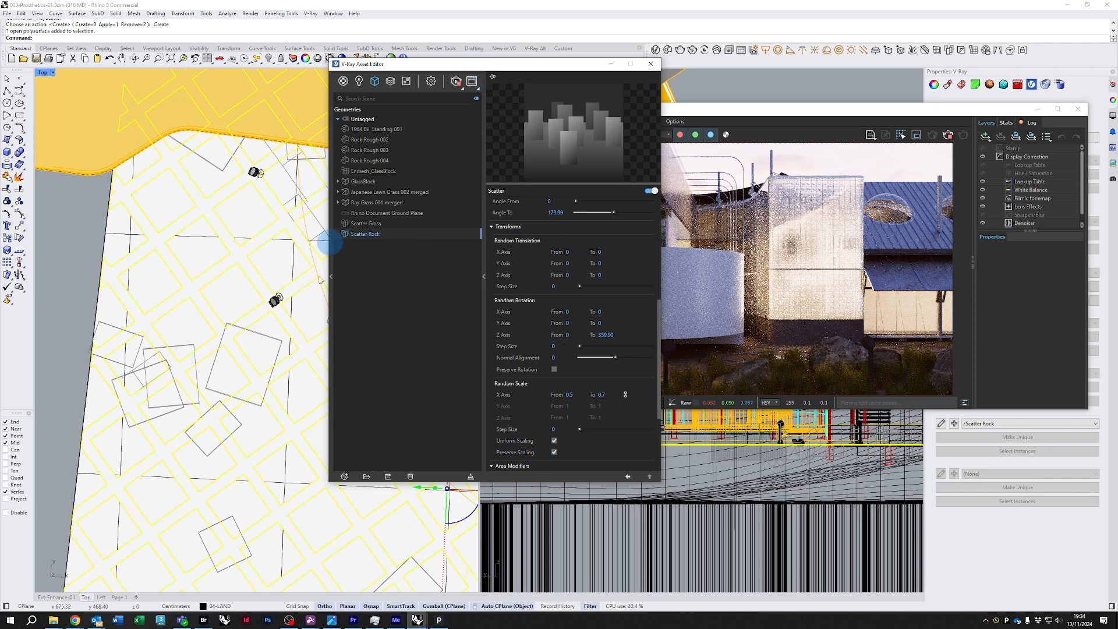
pyautogui.moveTo(511, 72); pyautogui.dragTo(362, 105)
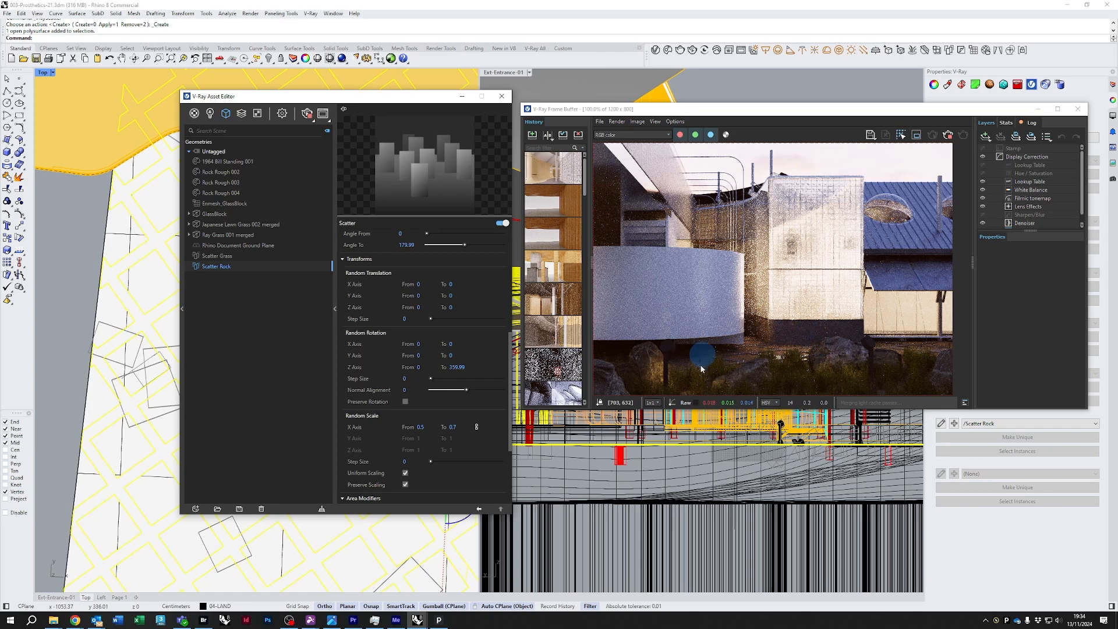
pyautogui.scroll(-1, 815, 343)
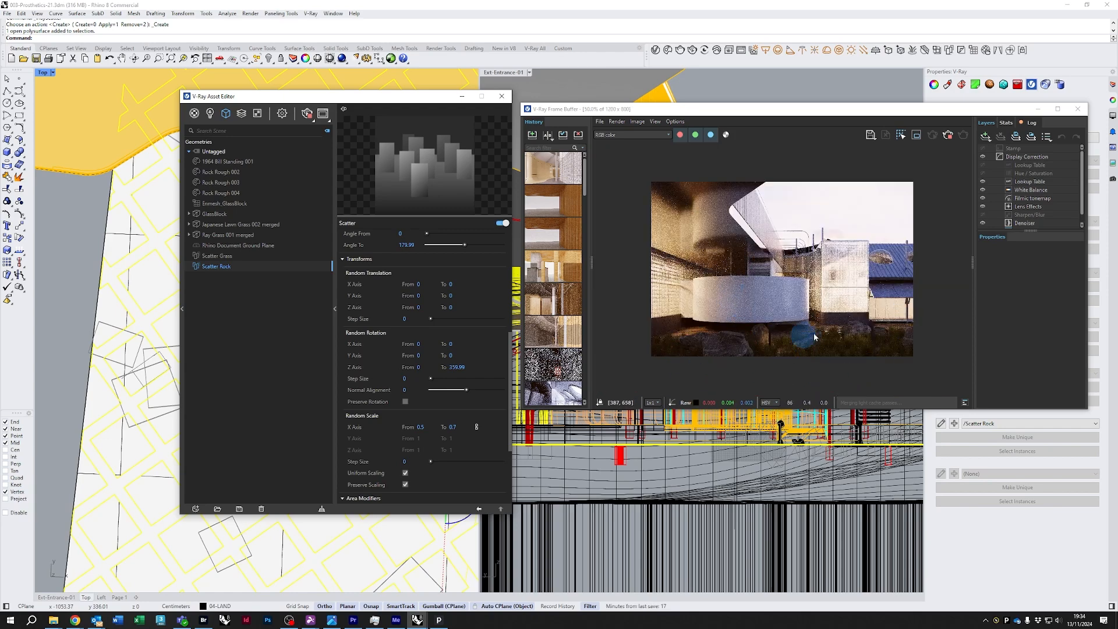
pyautogui.scroll(1, 852, 308)
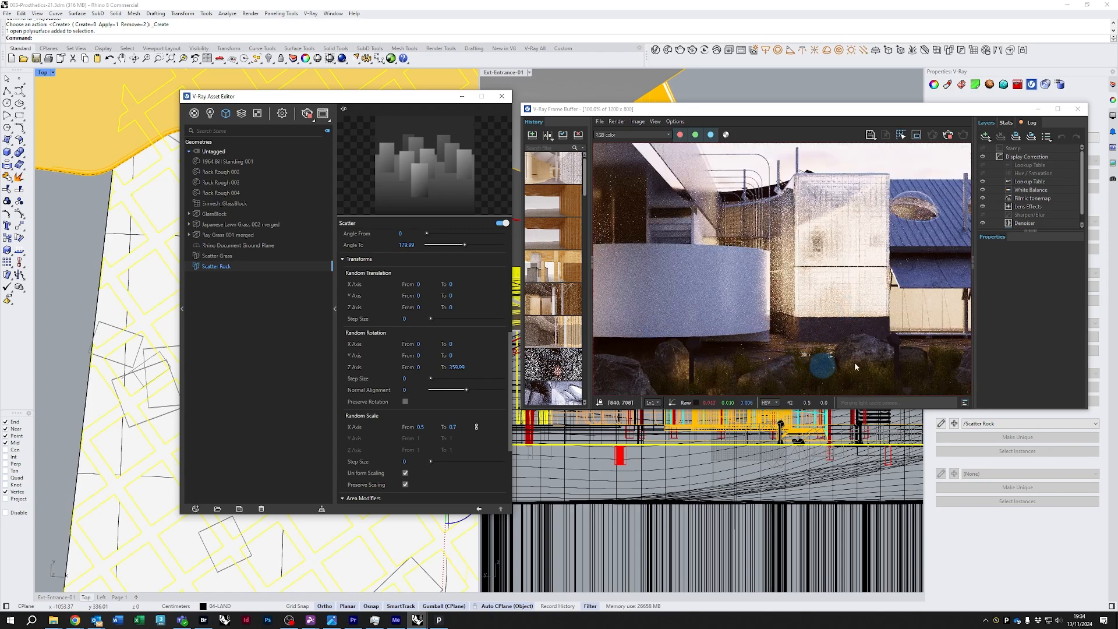